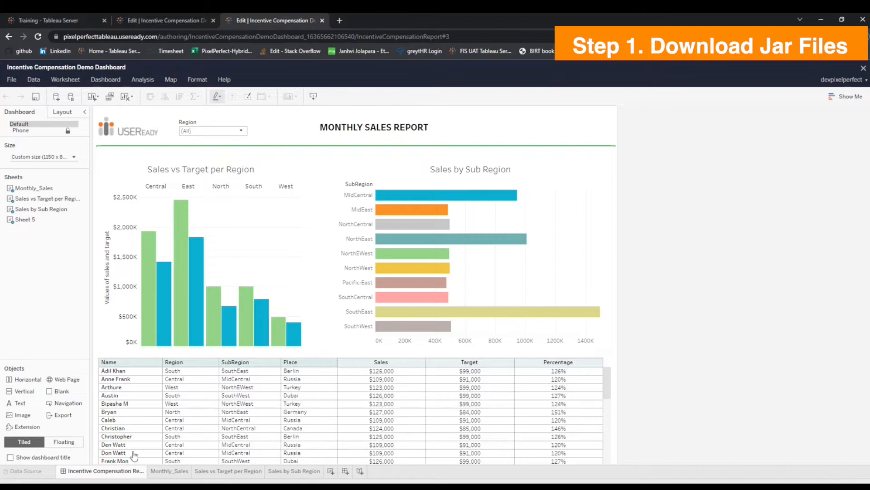
# Create a calculated field named AsUser with the formula USERNAME() on the Monthly_Sales sheet.
pyautogui.click(168, 471)
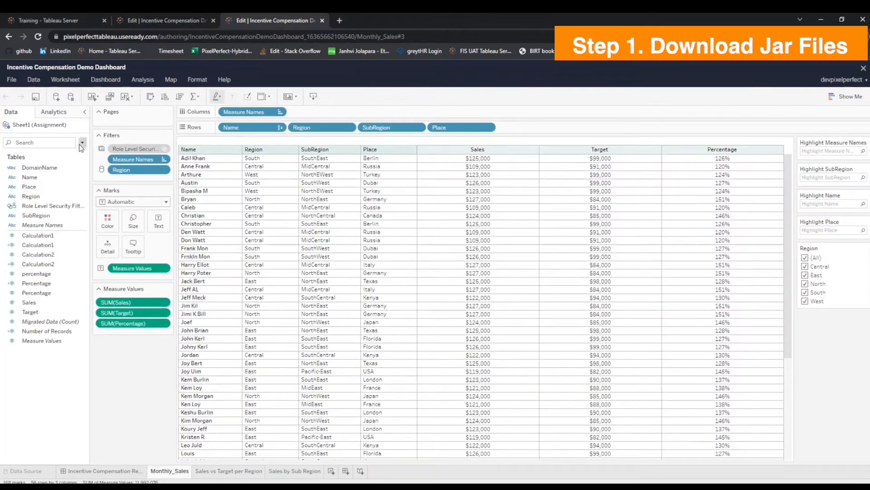
pyautogui.click(82, 142)
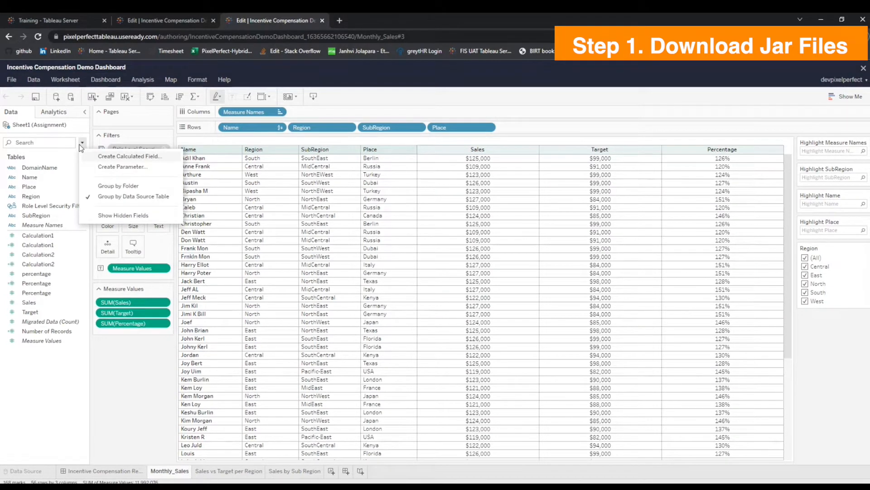
pyautogui.click(96, 157)
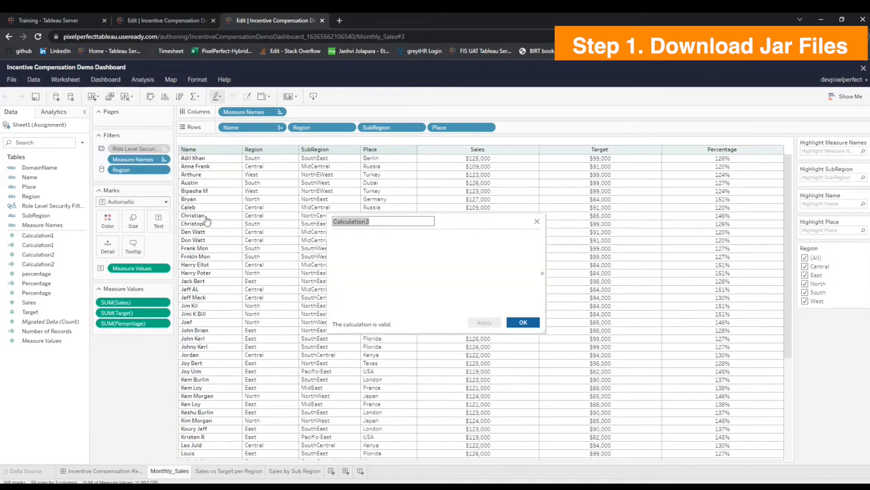
pyautogui.write('AsUser')
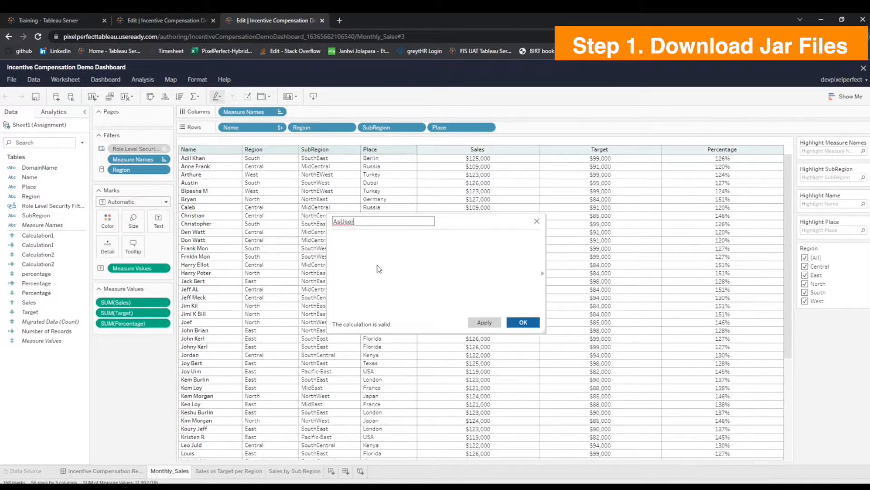
pyautogui.click(387, 256)
pyautogui.write('USERNAME')
pyautogui.press('Return')
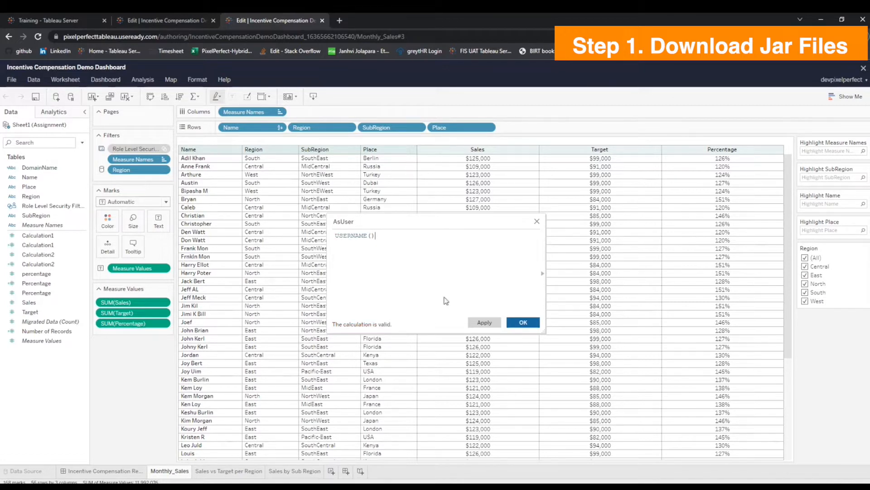
pyautogui.click(523, 322)
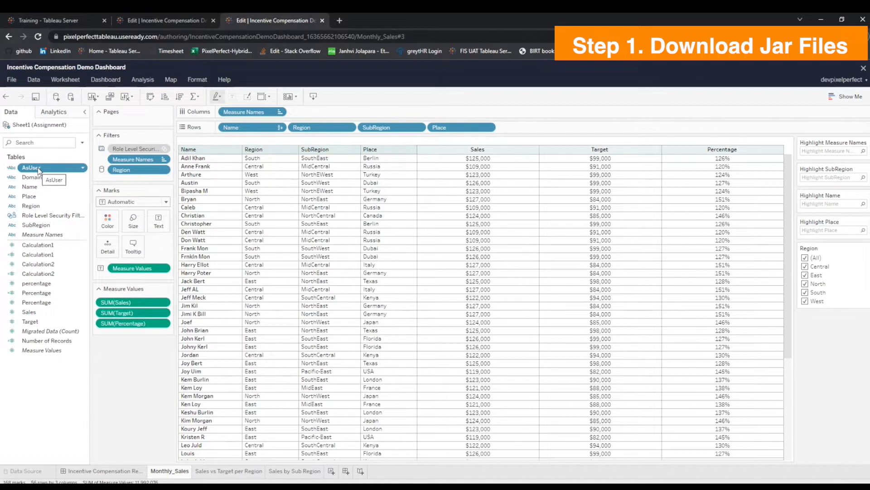
# Add the AsUser field to the columns of Monthly_Sales with its header hidden, and save the workbook from the dashboard.
pyautogui.moveTo(39, 170); pyautogui.dragTo(324, 114)
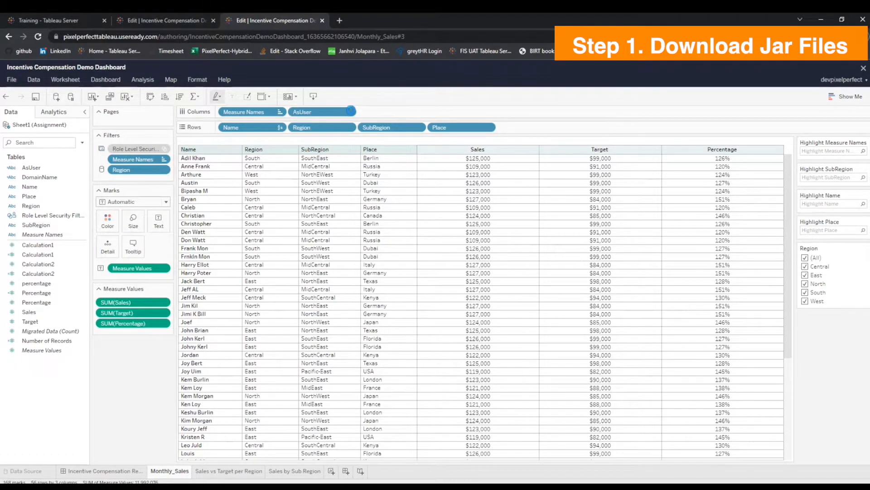
pyautogui.click(350, 112)
pyautogui.click(327, 166)
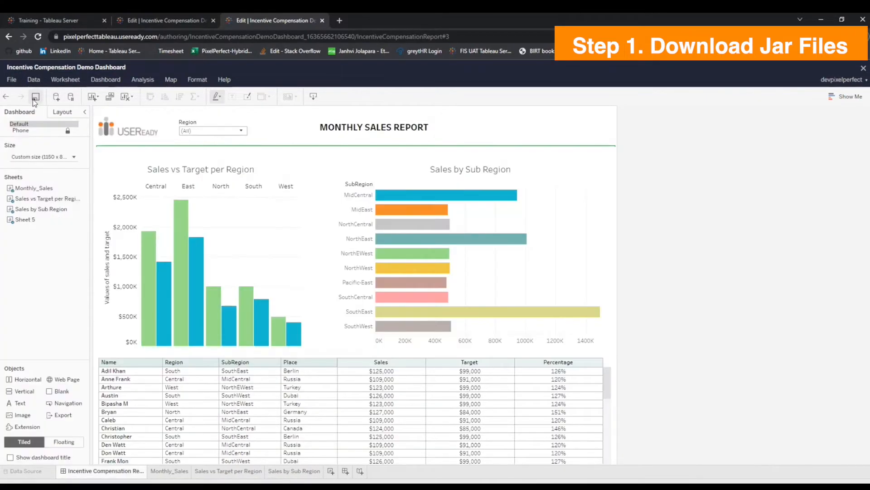
pyautogui.click(36, 96)
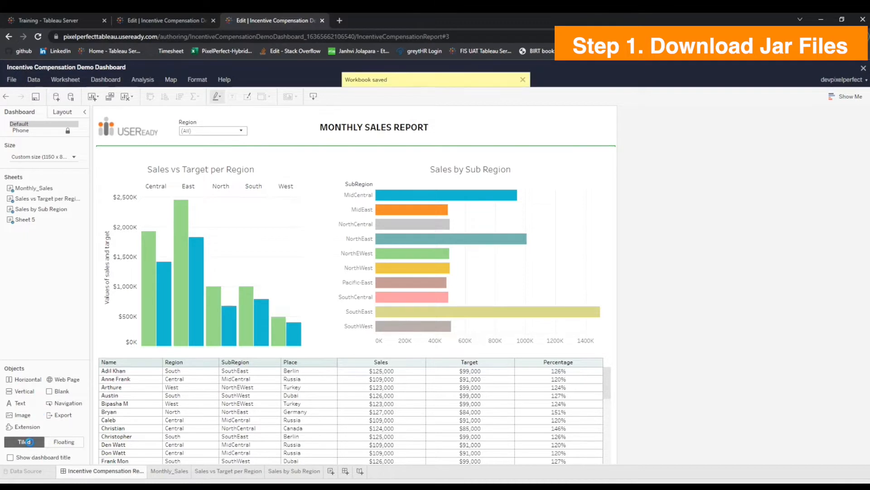
# Place a floating extension object over the Sales by Sub Region chart, using the local file Pixel_Perfect_Prod.trex.
pyautogui.click(64, 442)
pyautogui.moveTo(25, 427); pyautogui.dragTo(395, 130)
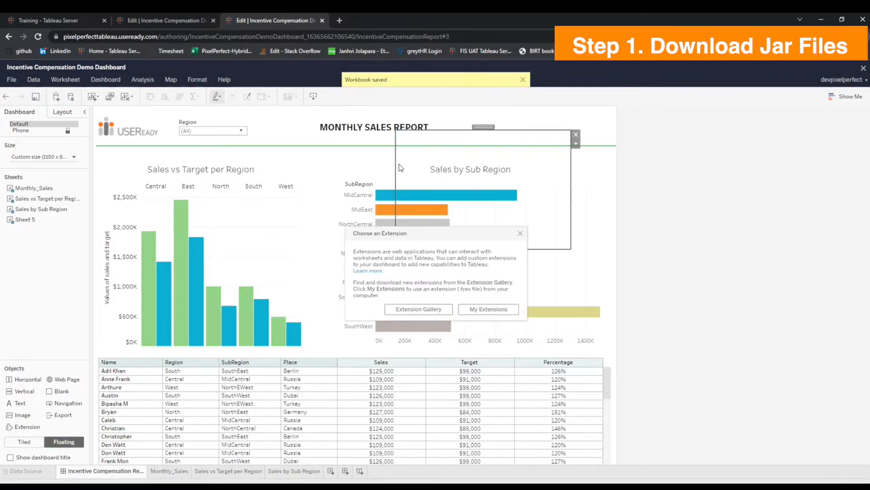
pyautogui.click(471, 312)
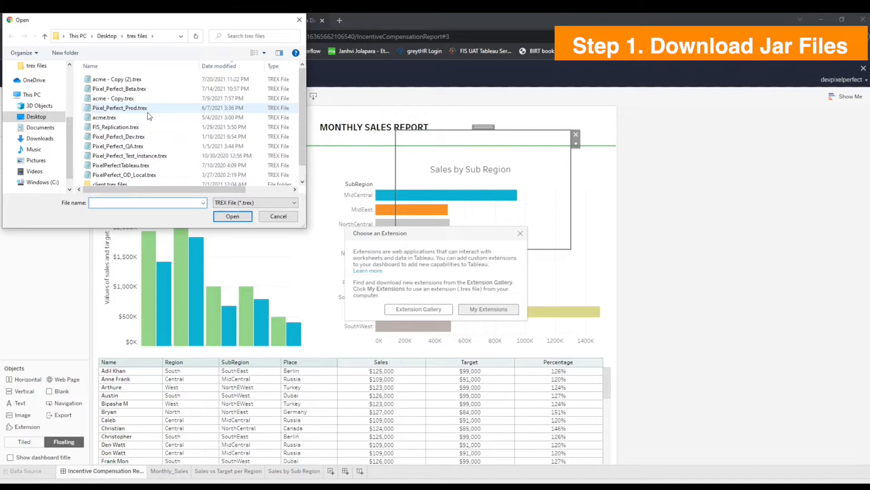
pyautogui.doubleClick(149, 116)
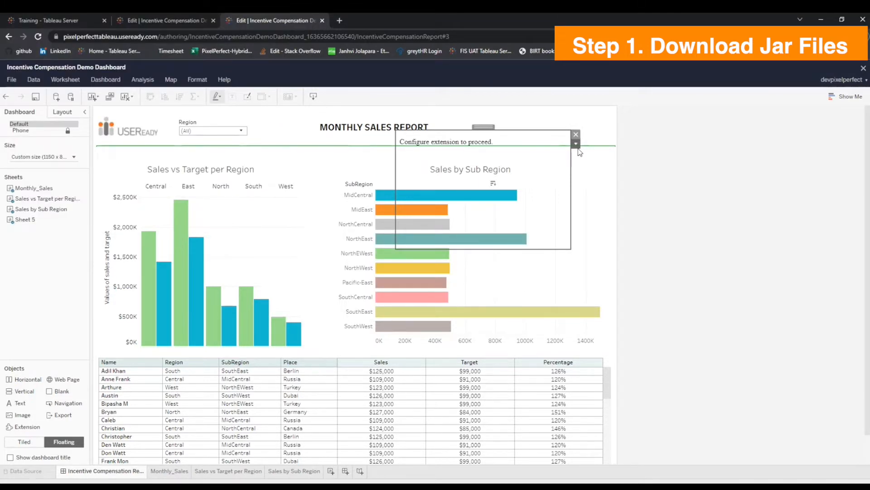
# Configure the extension with the Incentive Compensation Demo Dashboard workbook, toggle Transpose Data and download its jar file.
pyautogui.click(576, 144)
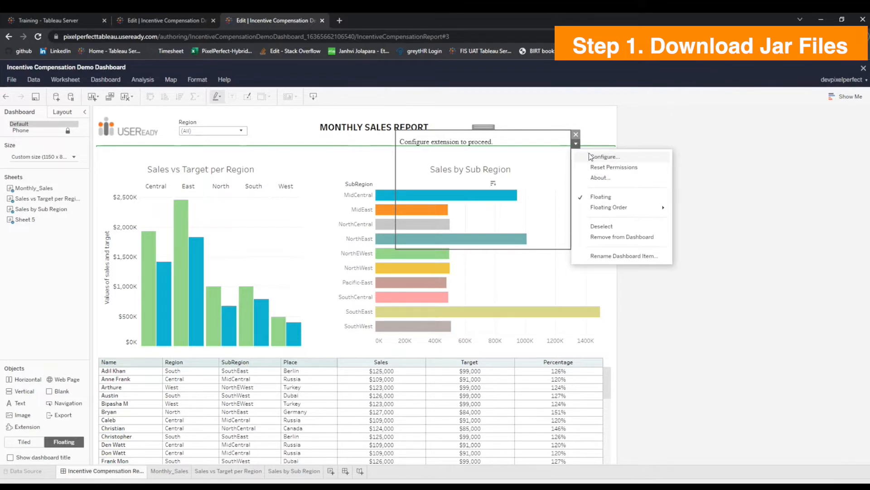
pyautogui.click(588, 154)
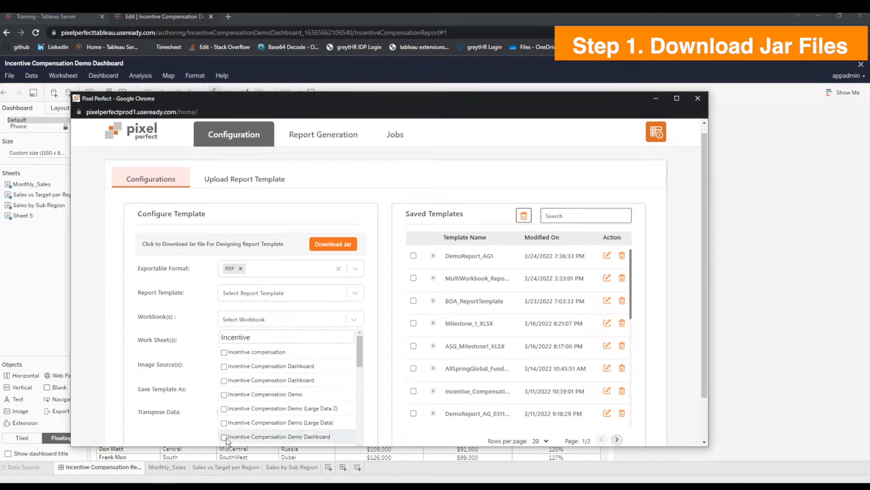
pyautogui.click(227, 438)
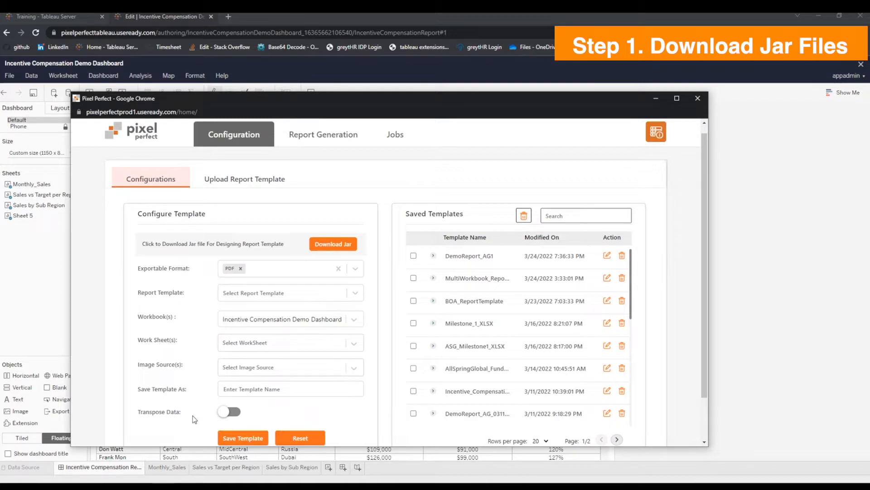
pyautogui.click(233, 413)
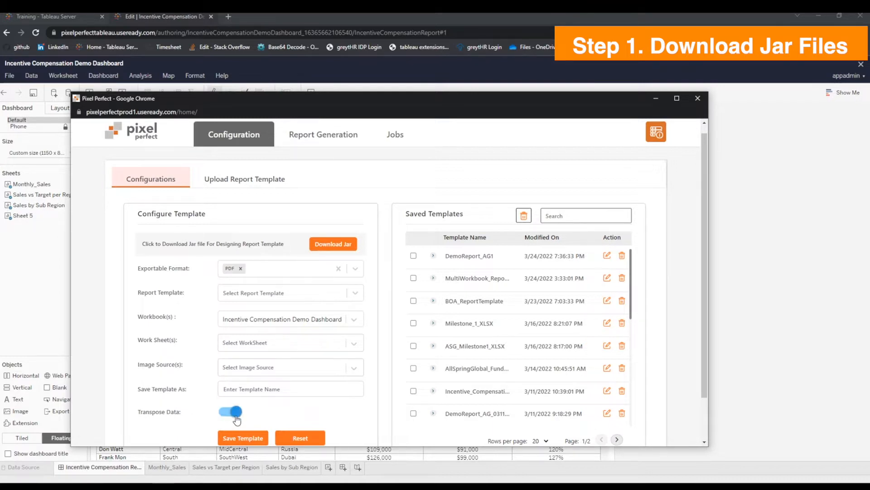
pyautogui.click(336, 244)
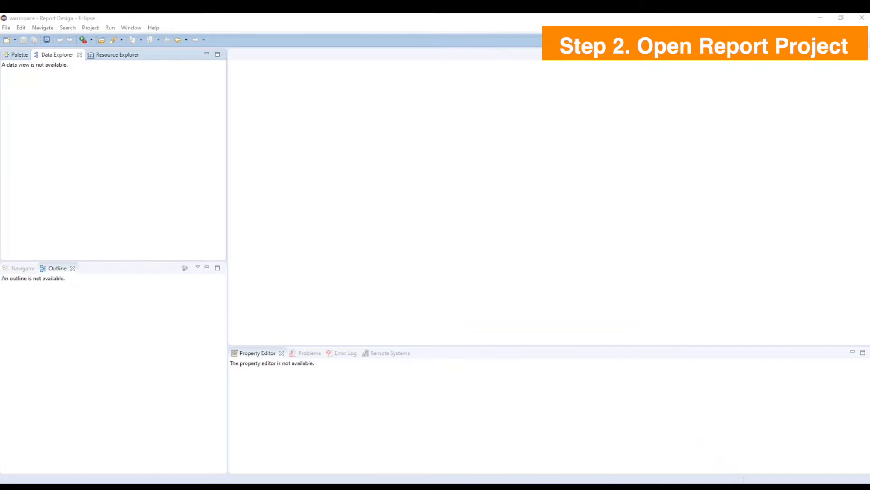
# In Eclipse, create a new BIRT Report Project named Pixel Perfect in the default location.
pyautogui.click(6, 27)
pyautogui.moveTo(154, 38)
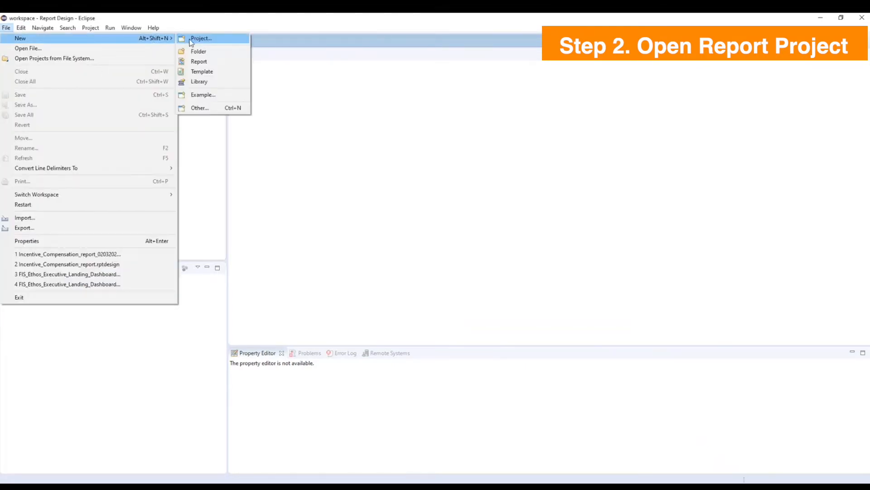
pyautogui.click(200, 38)
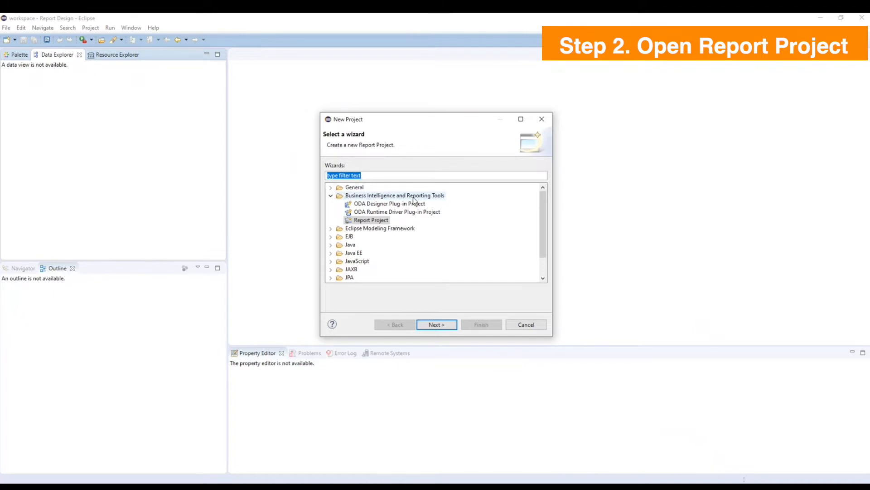
pyautogui.click(365, 220)
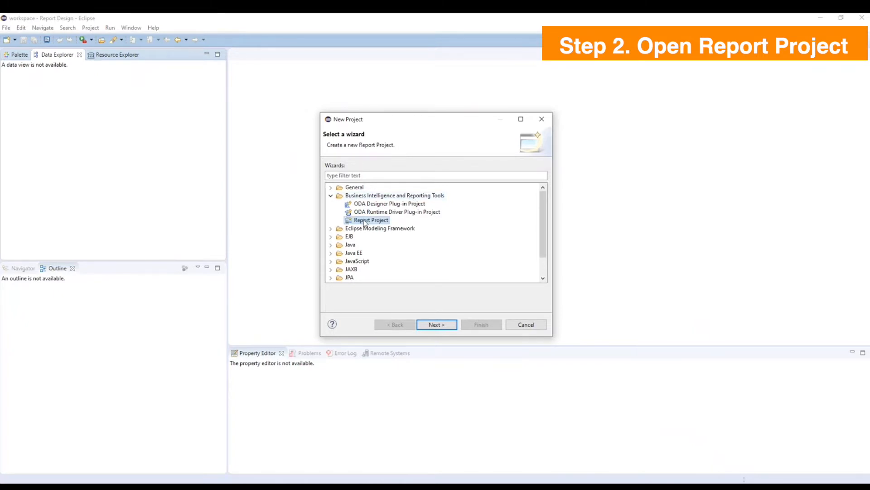
pyautogui.click(426, 325)
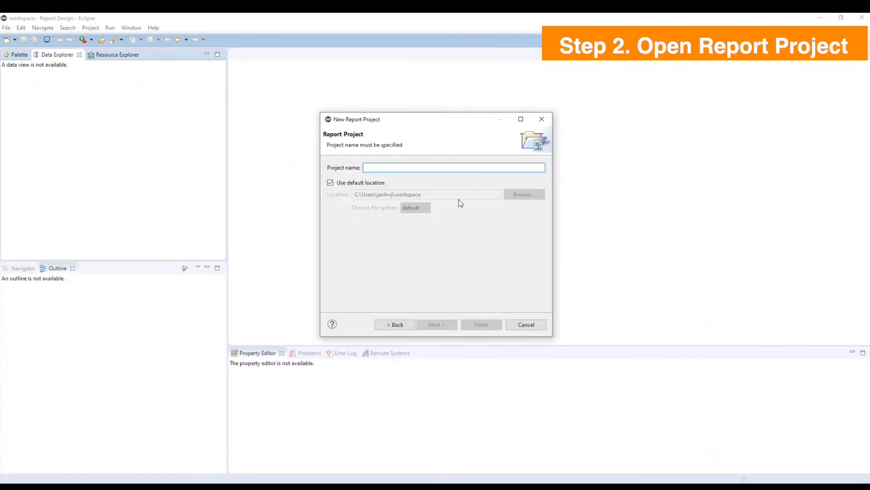
pyautogui.write('Pixel P')
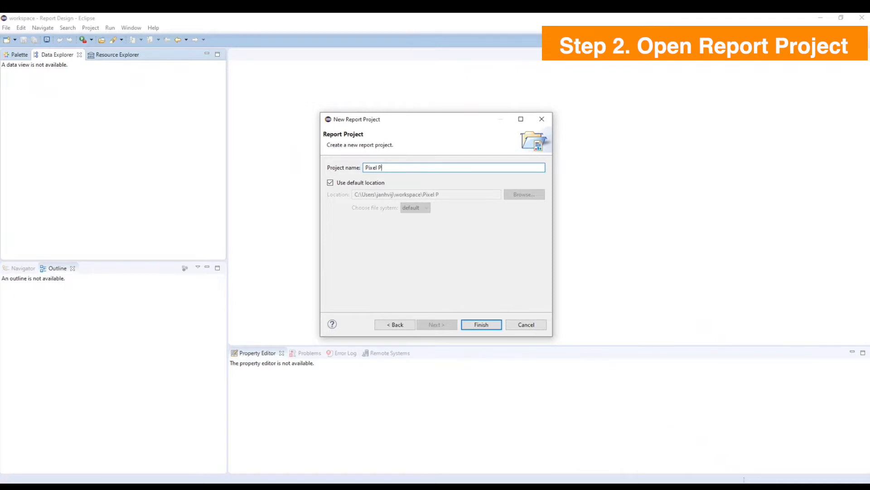
pyautogui.write('erfect')
pyautogui.click(498, 323)
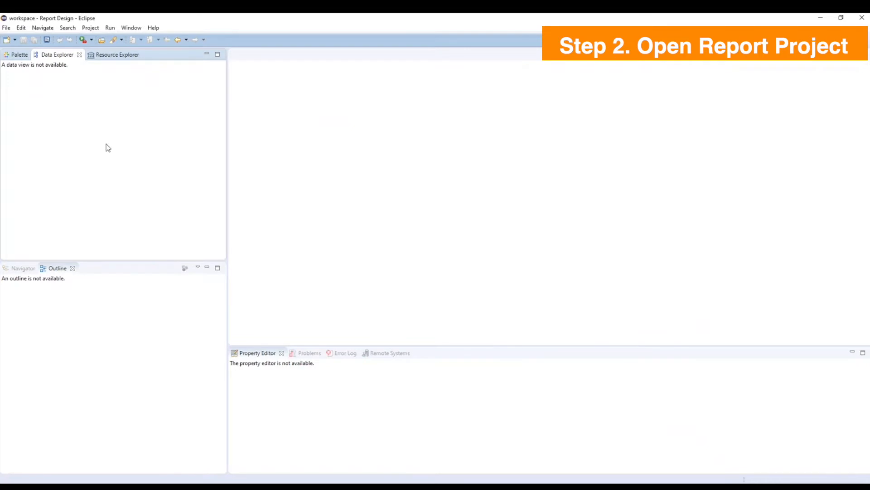
# Create a new report in the Pixel Perfect project with the file name report template demo.rptdesign.
pyautogui.click(7, 29)
pyautogui.moveTo(164, 41)
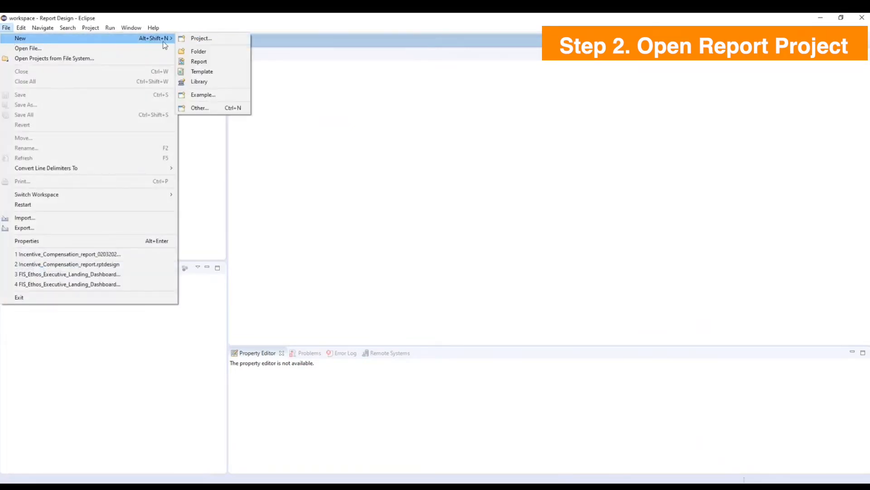
pyautogui.click(195, 63)
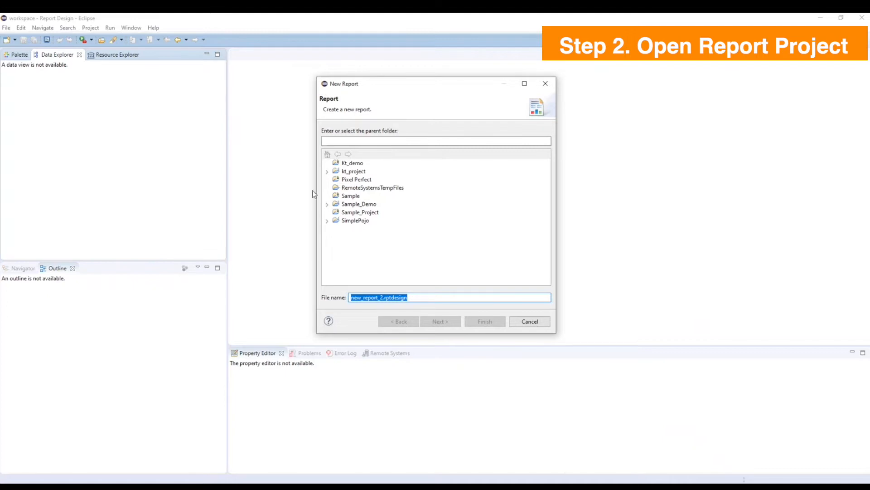
pyautogui.click(365, 181)
pyautogui.moveTo(384, 297); pyautogui.dragTo(344, 299)
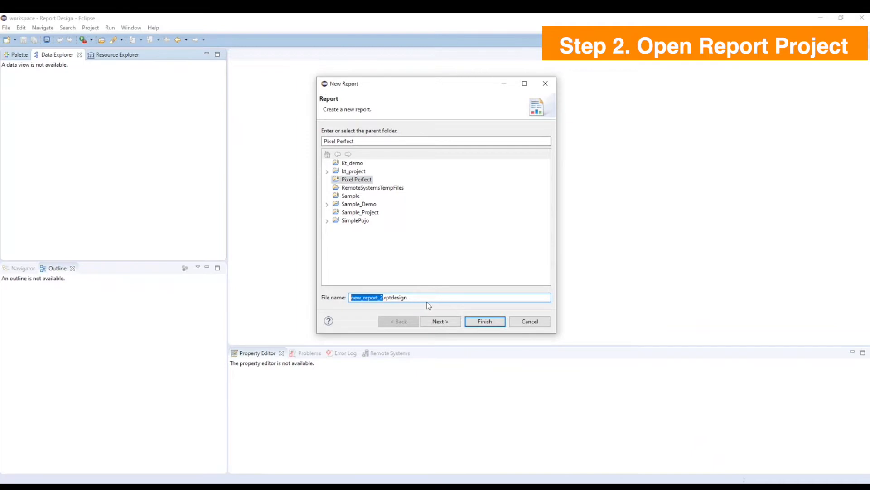
pyautogui.write('report template demo')
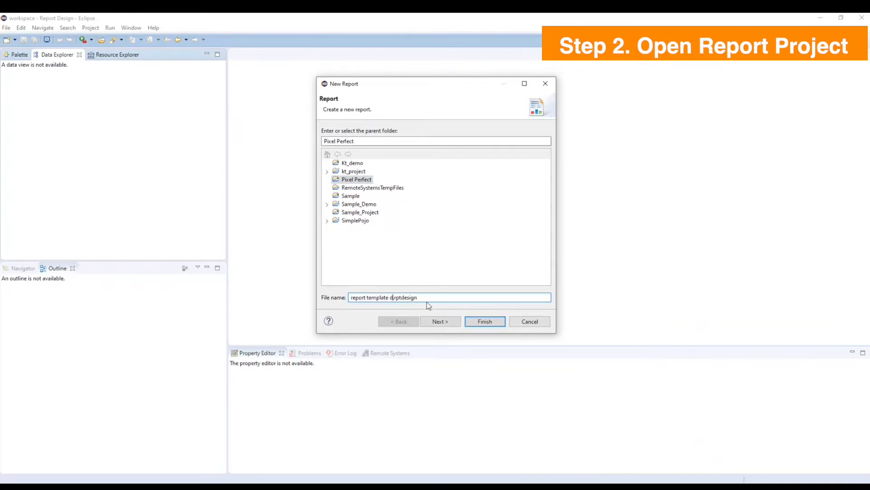
pyautogui.click(475, 322)
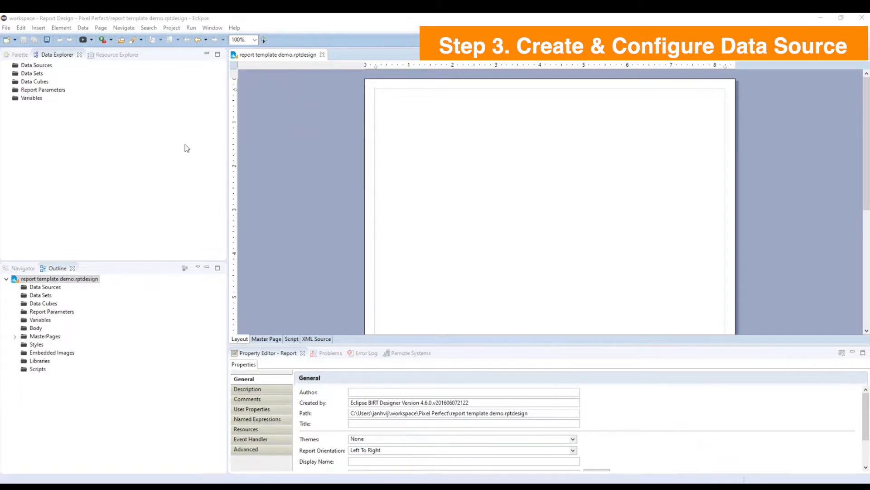
# Start a new data source of type POJO Data Source with the default name for the report.
pyautogui.rightClick(40, 67)
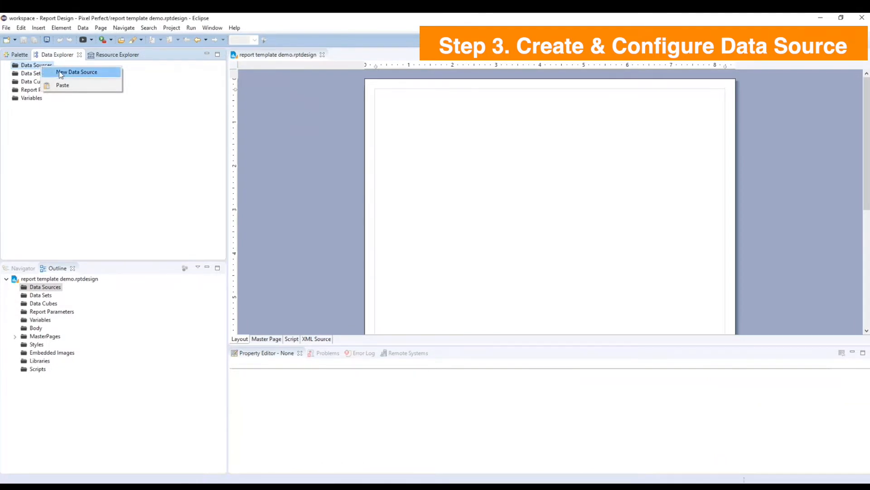
pyautogui.click(61, 72)
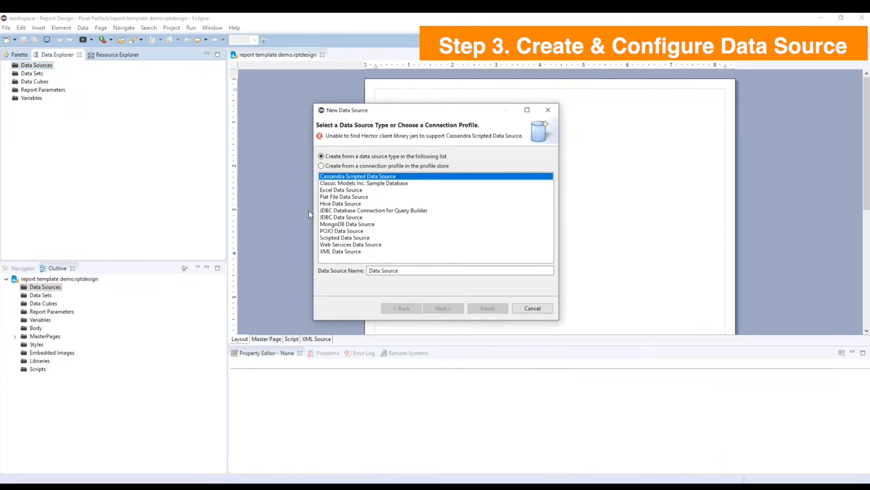
pyautogui.click(329, 231)
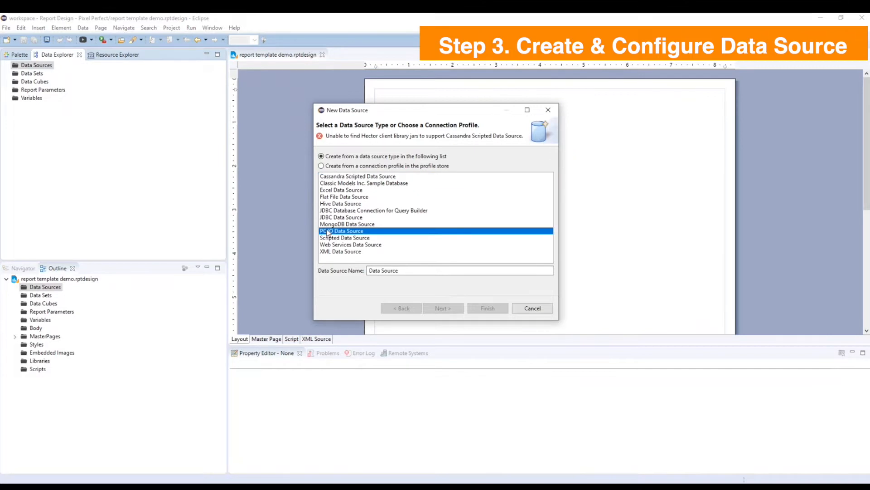
pyautogui.click(447, 308)
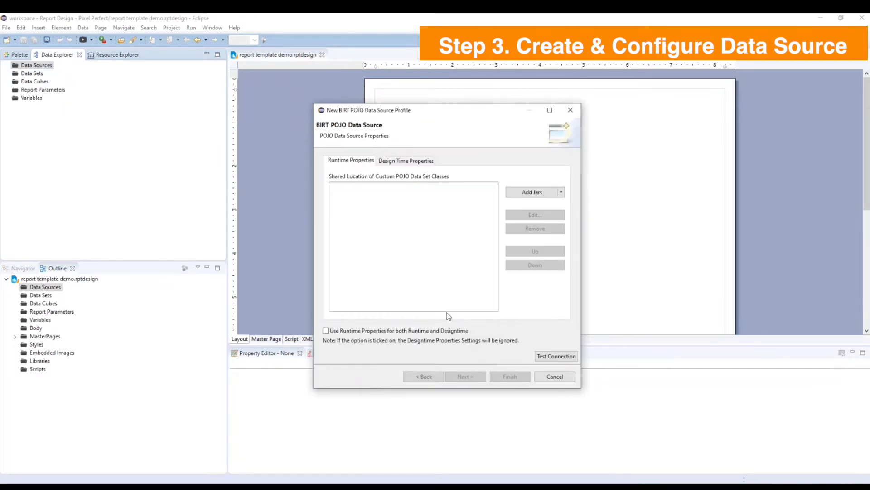
# Add the IncentiveCompensationDemoDashboard jar from Downloads to the data source's runtime properties by absolute path.
pyautogui.click(561, 192)
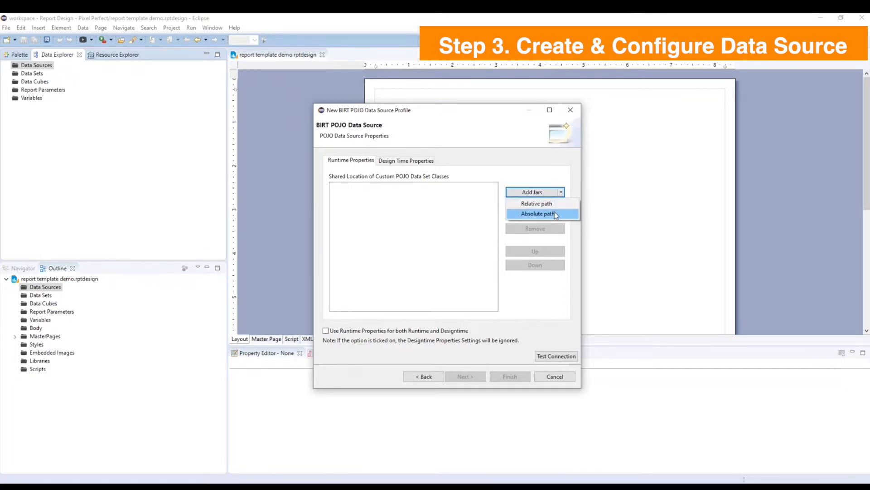
pyautogui.click(556, 214)
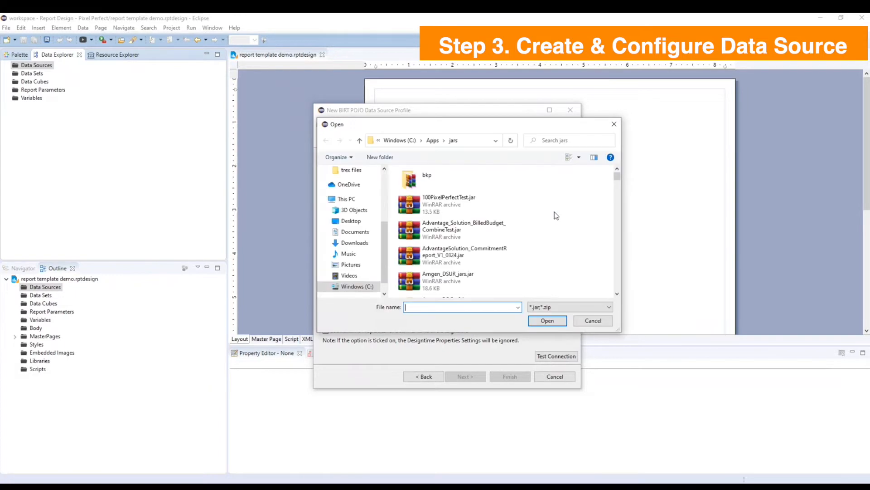
pyautogui.click(354, 243)
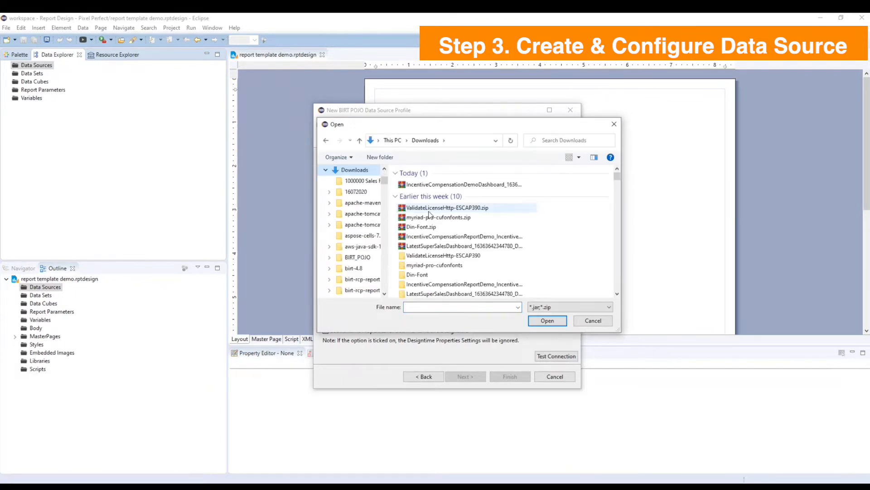
pyautogui.click(425, 185)
pyautogui.click(547, 320)
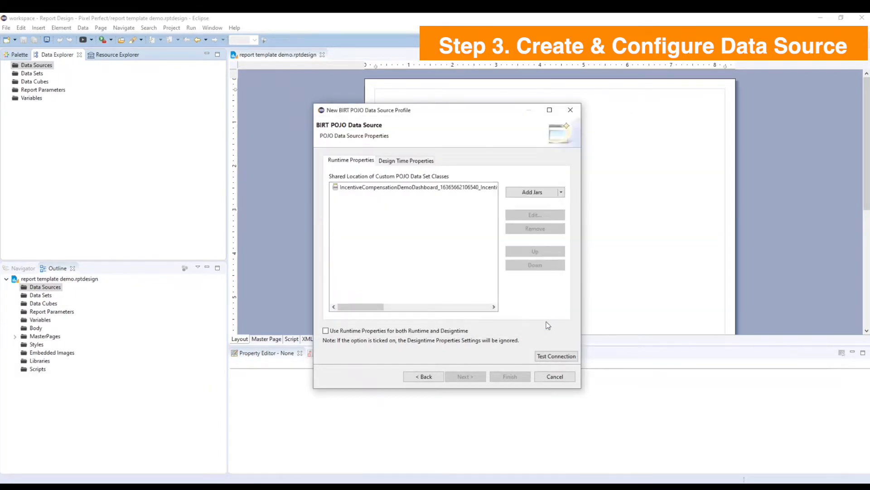
# Add jackson-annotations-2.6.4.jar, jackson-core-2.6.4.jar and jackson-databind-2.6.4.jar from C:\Apps\jars to the data source's runtime properties by absolute path.
pyautogui.click(561, 192)
pyautogui.click(562, 220)
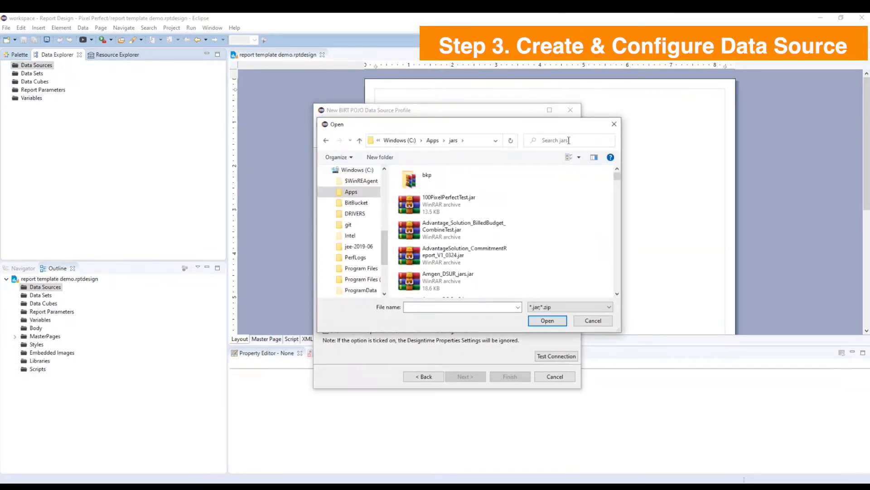
pyautogui.press('j')
pyautogui.click(568, 140)
pyautogui.write('son')
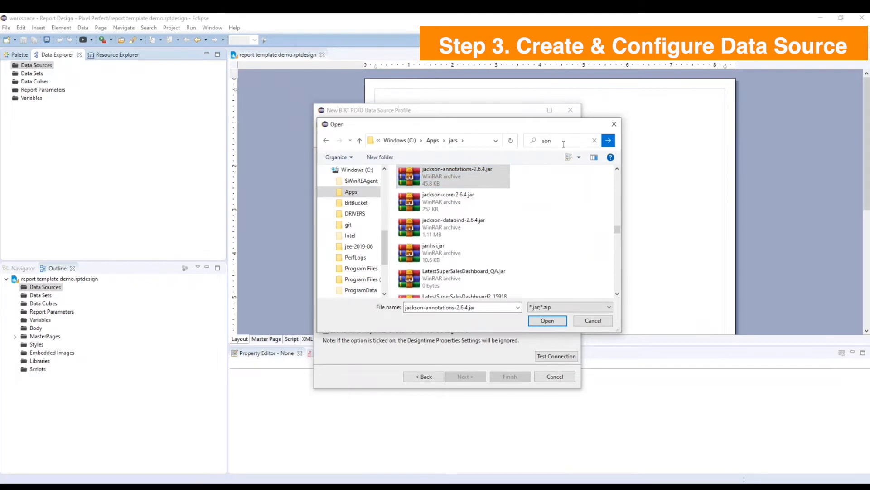
pyautogui.keyDown('ctrl'); pyautogui.click(472, 203); pyautogui.keyUp('ctrl')
pyautogui.keyDown('ctrl'); pyautogui.click(471, 229); pyautogui.keyUp('ctrl')
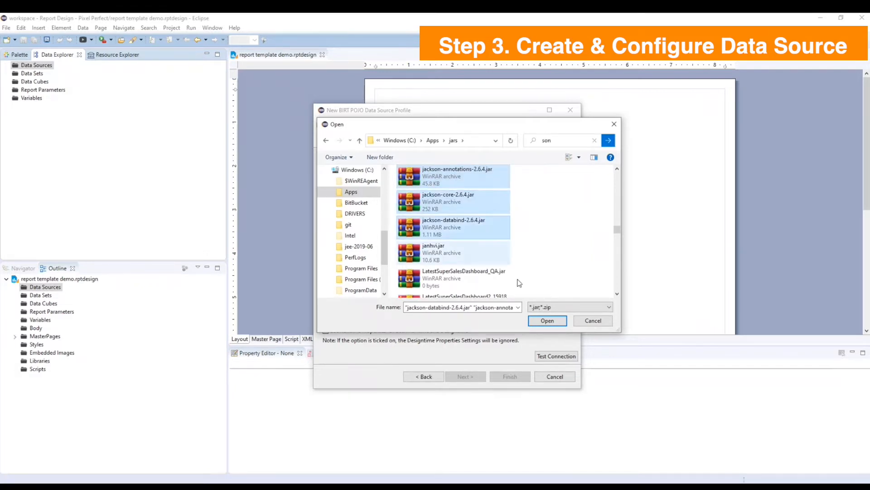
pyautogui.click(548, 319)
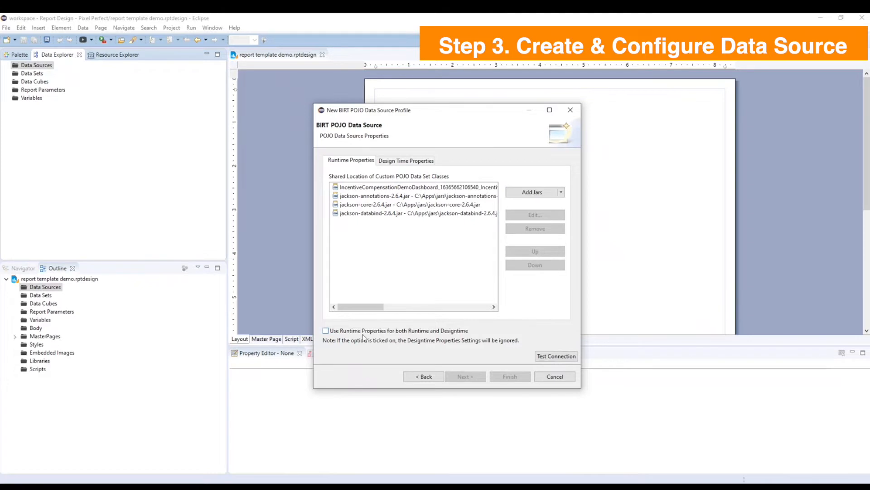
# Enable the runtime properties for both runtime and design time, test the connection and finish creating the POJO data source.
pyautogui.click(326, 331)
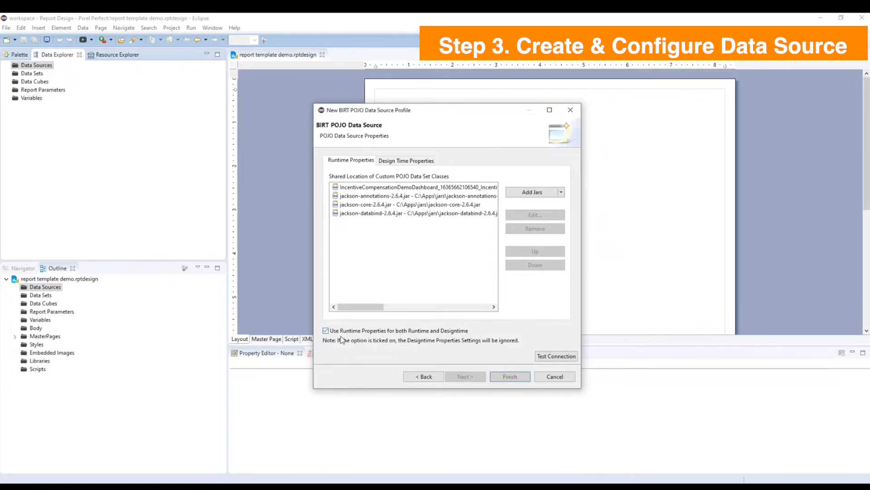
pyautogui.click(567, 358)
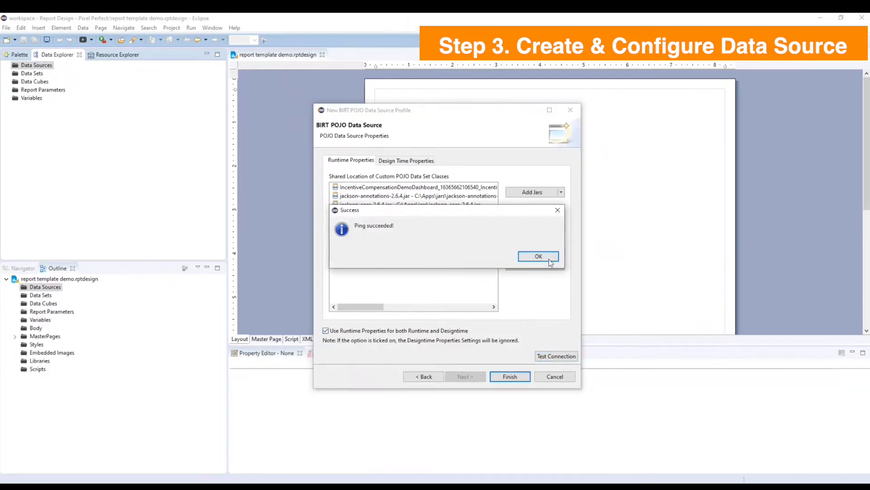
pyautogui.click(549, 260)
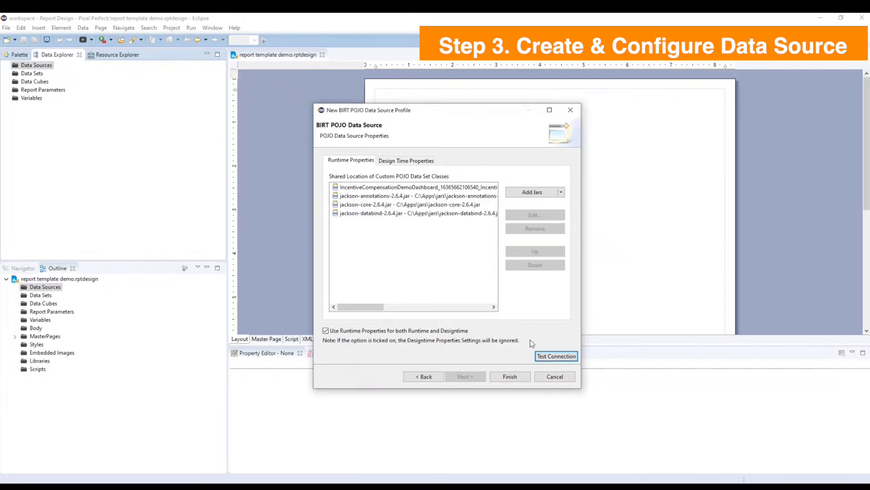
pyautogui.click(510, 376)
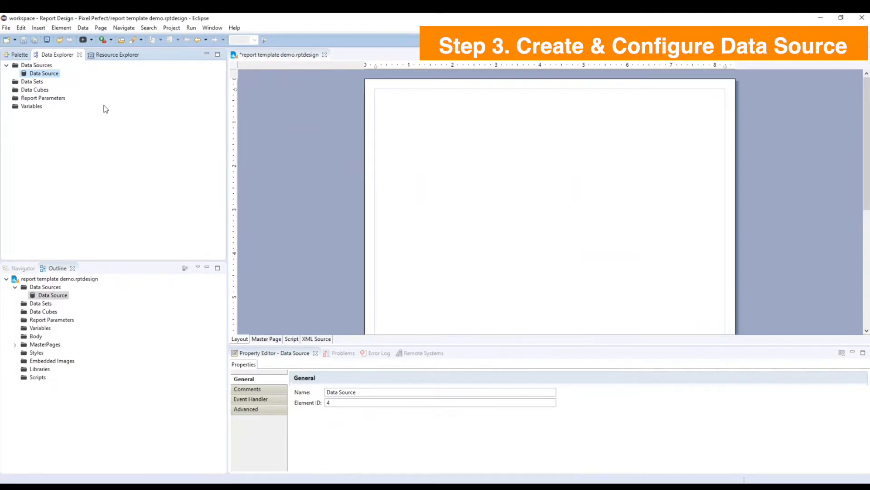
# Create a new report parameter named JSONData with the default String data type and text box display.
pyautogui.rightClick(59, 97)
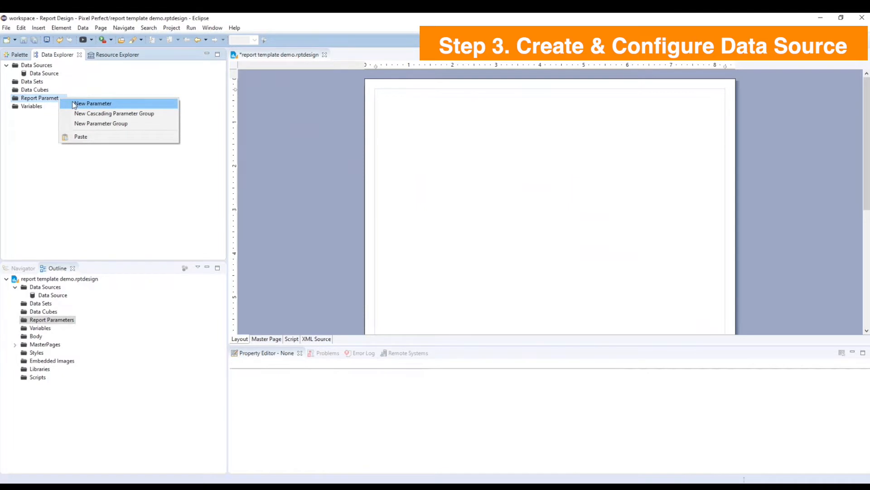
pyautogui.click(92, 103)
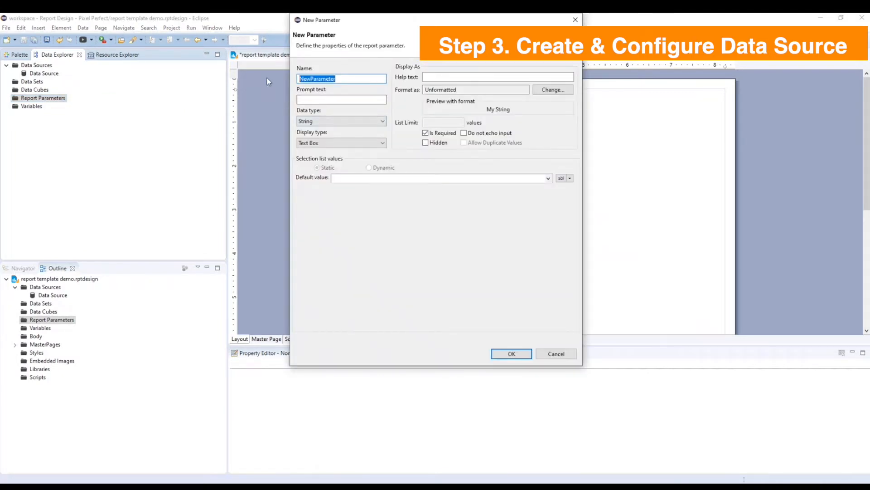
pyautogui.write('JSONData')
pyautogui.click(522, 354)
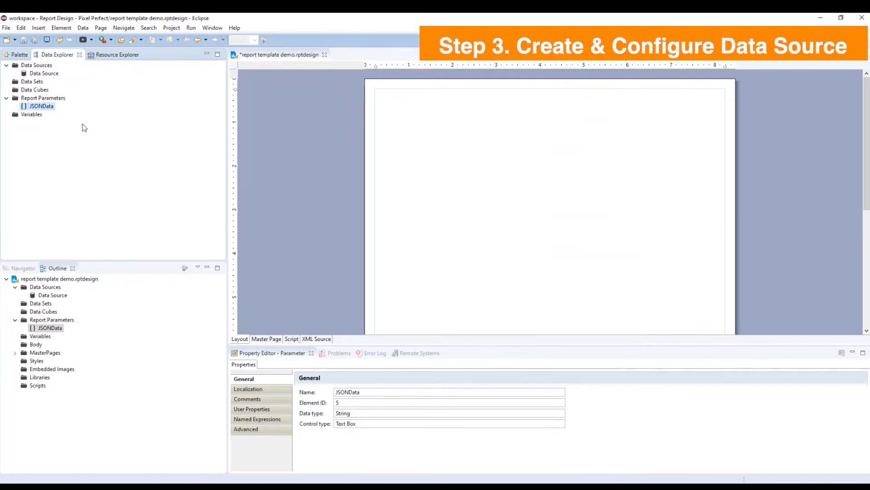
# Start a new POJO data set based on Data Source, keeping the default name Data Set.
pyautogui.rightClick(39, 83)
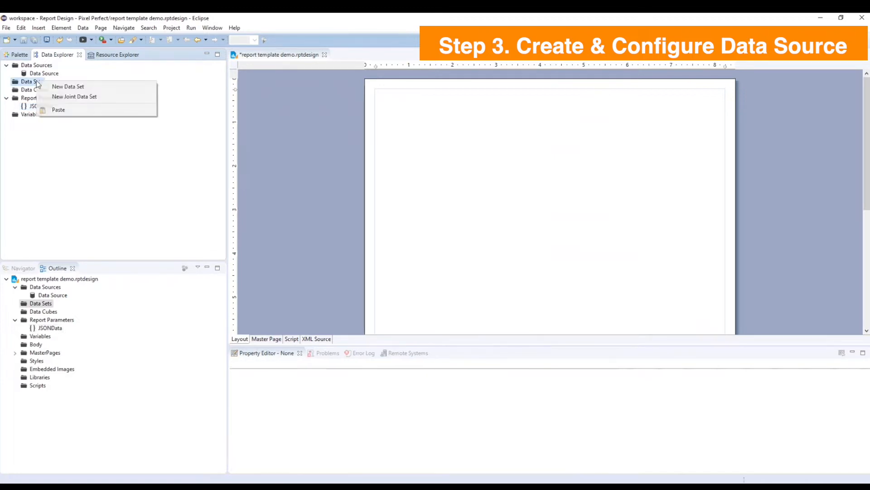
pyautogui.click(64, 88)
pyautogui.moveTo(298, 303); pyautogui.dragTo(321, 304)
pyautogui.click(322, 305)
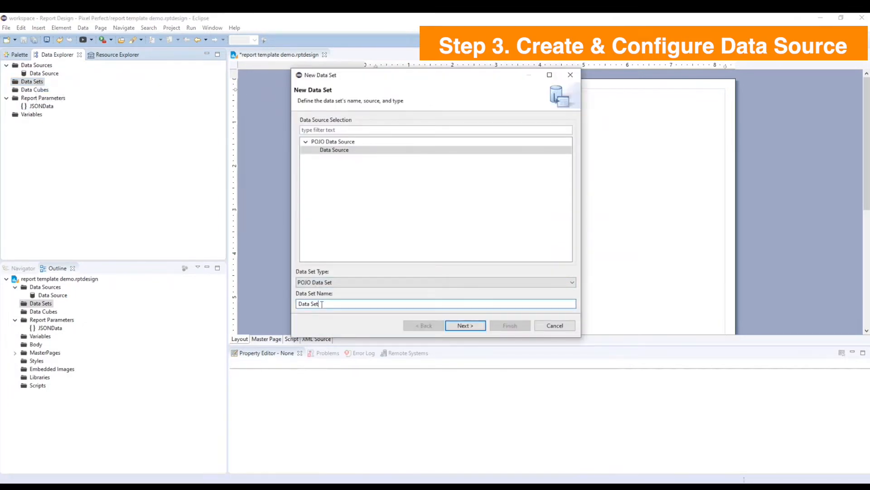
pyautogui.click(461, 326)
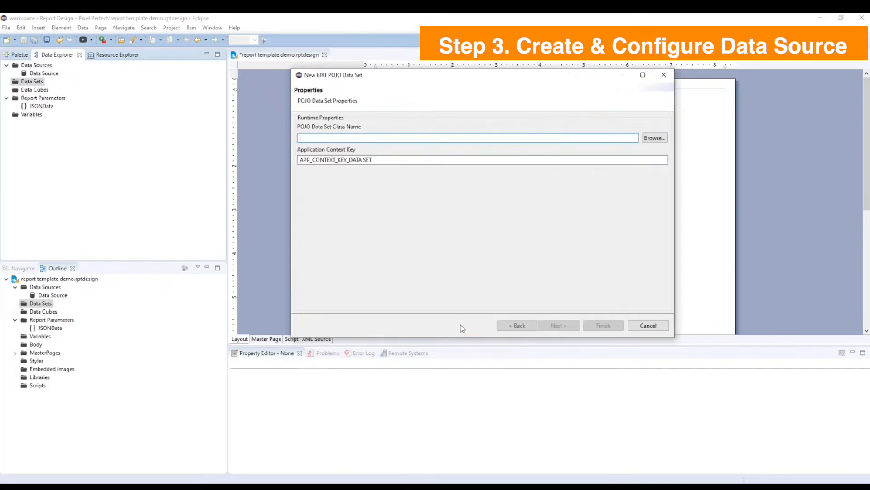
# Set the POJO data set class to the DataIterator class for the Incentive Compensation Report and continue to column mapping.
pyautogui.click(655, 137)
pyautogui.click(387, 162)
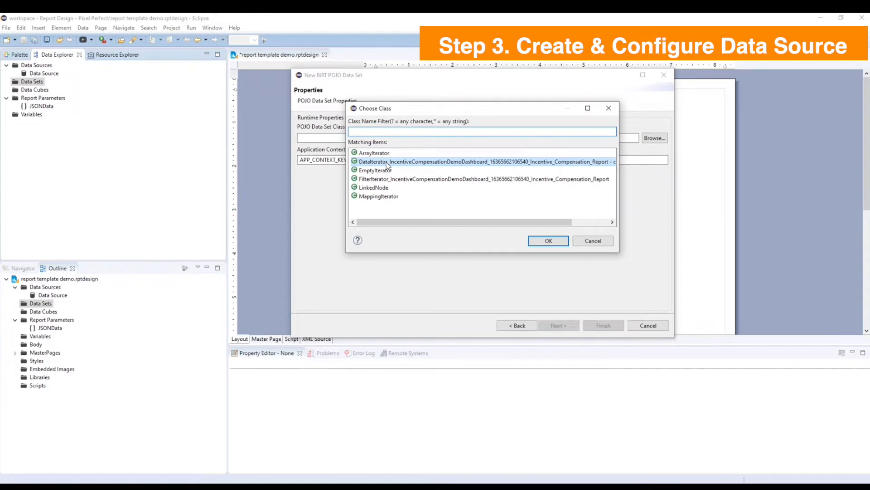
pyautogui.doubleClick(386, 162)
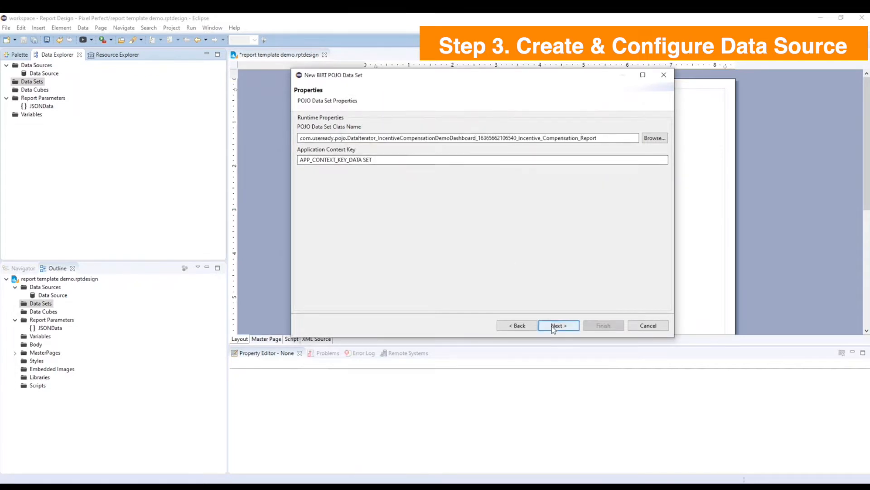
pyautogui.click(551, 325)
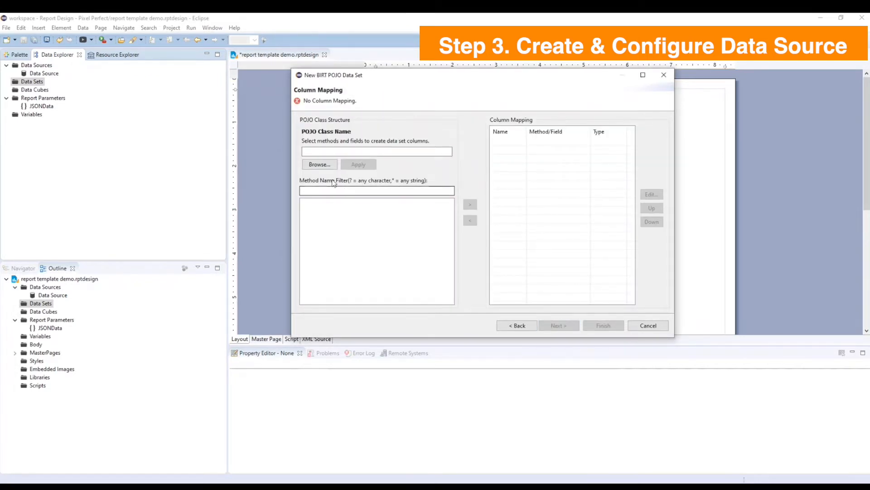
# Find "rowneed" among the classes and set the RowNeedsChange class as the POJO class for column mapping.
pyautogui.click(320, 164)
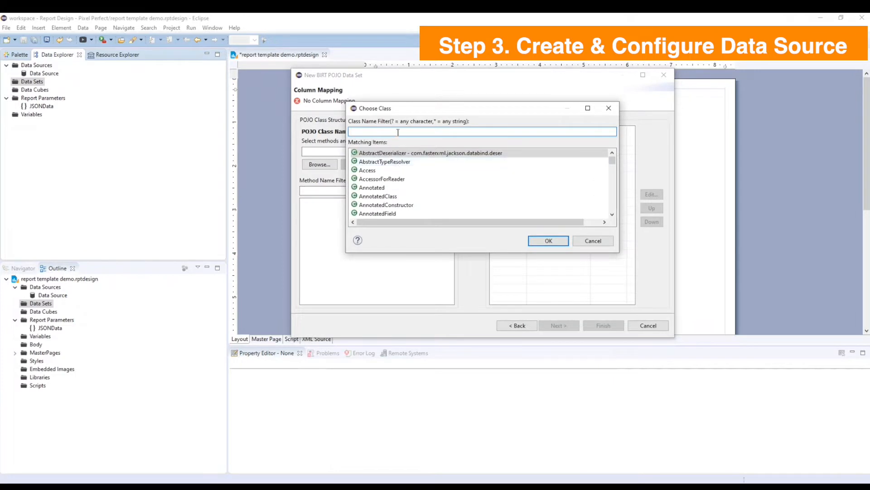
pyautogui.write('rowneed')
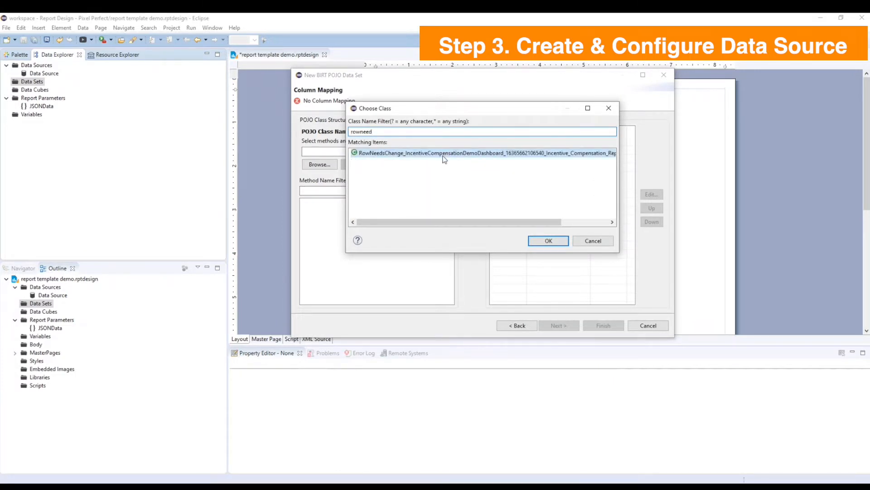
pyautogui.click(547, 241)
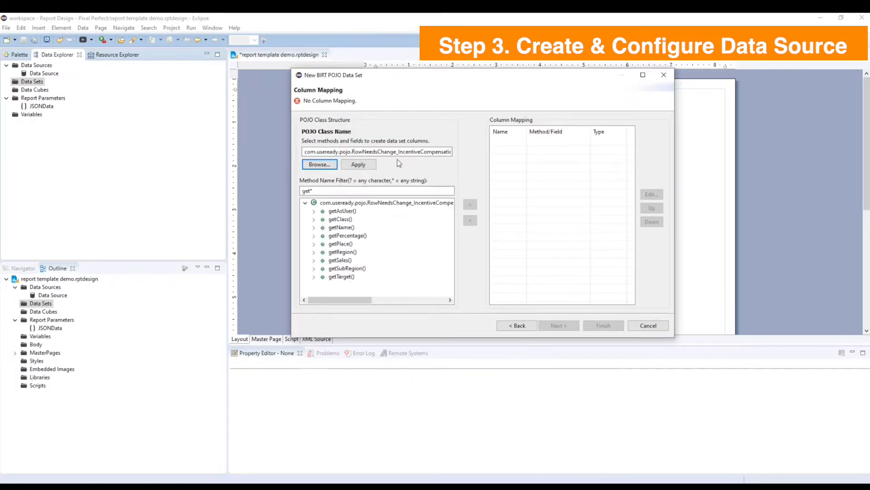
# Map the Name, Percentage, Place, Region, Sales, SubRegion and Target getters as columns, excluding getAsUser and getClass, and finish the data set.
pyautogui.click(343, 212)
pyautogui.keyDown('shift'); pyautogui.click(345, 277); pyautogui.keyUp('shift')
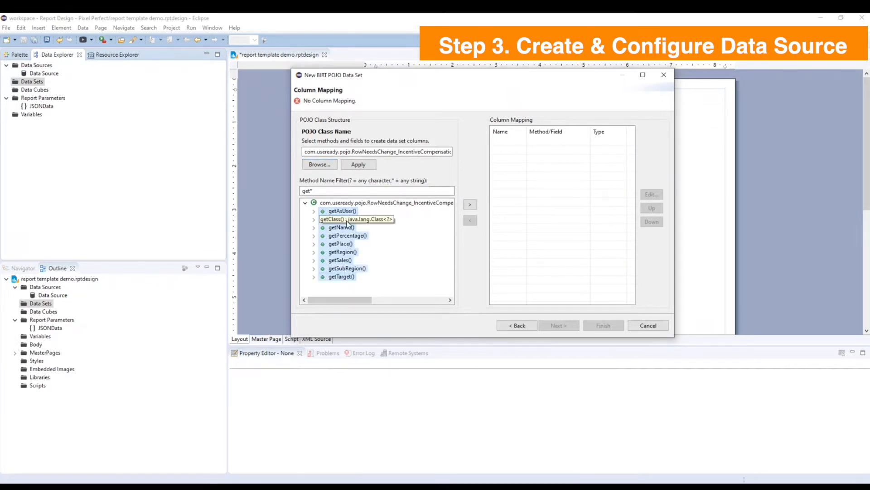
pyautogui.keyDown('ctrl'); pyautogui.click(346, 219); pyautogui.keyUp('ctrl')
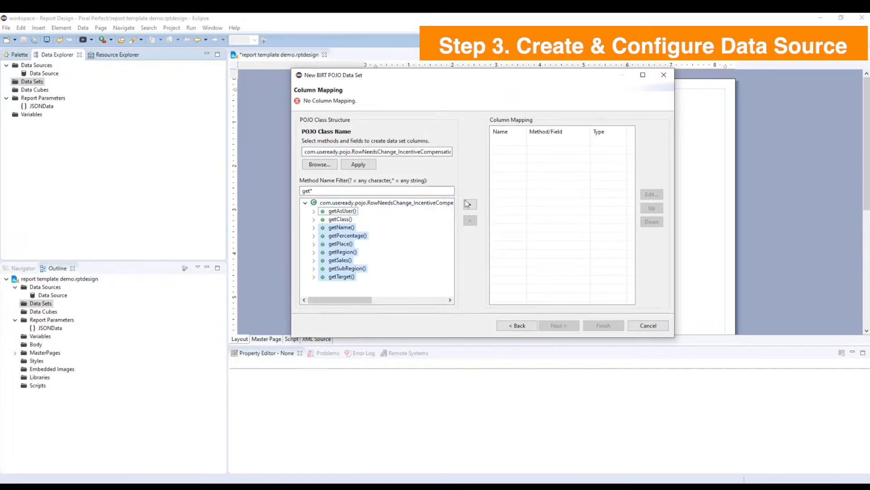
pyautogui.click(469, 204)
pyautogui.click(604, 326)
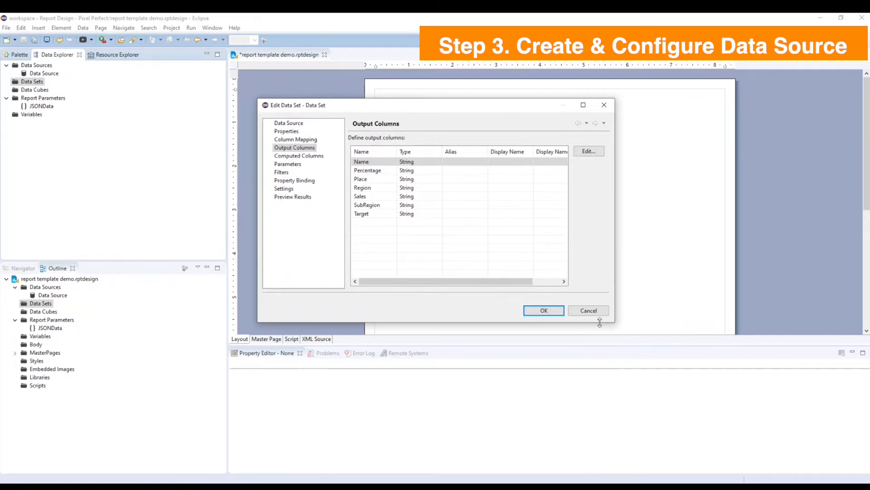
# Add a String input parameter JSONData to the data set, linked to the JSONData report parameter, updating that parameter with its settings.
pyautogui.click(295, 165)
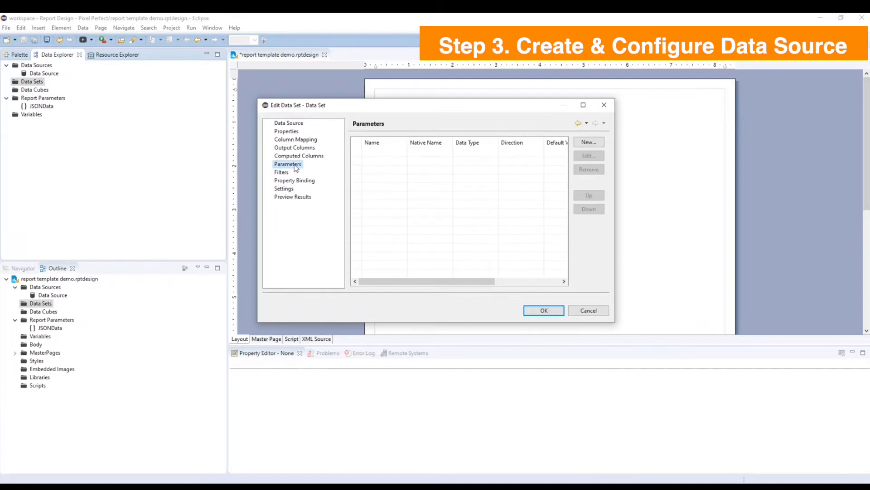
pyautogui.click(589, 142)
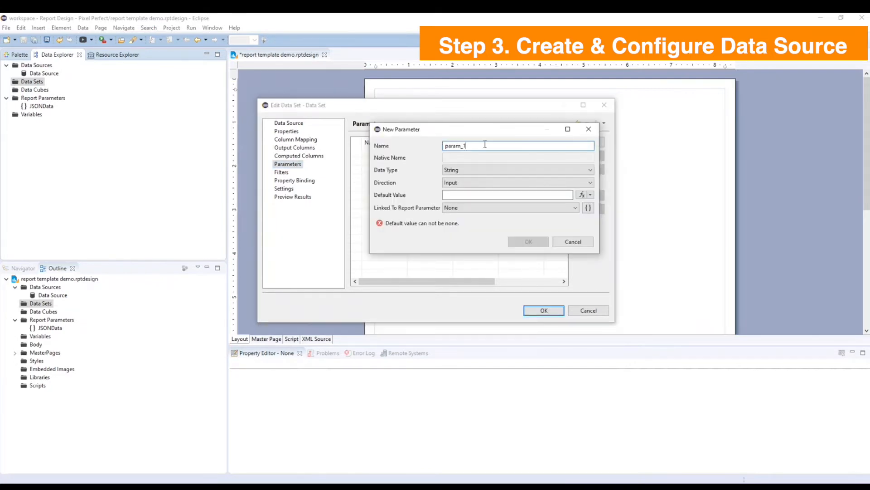
pyautogui.write('JSONData')
pyautogui.click(472, 207)
pyautogui.click(469, 223)
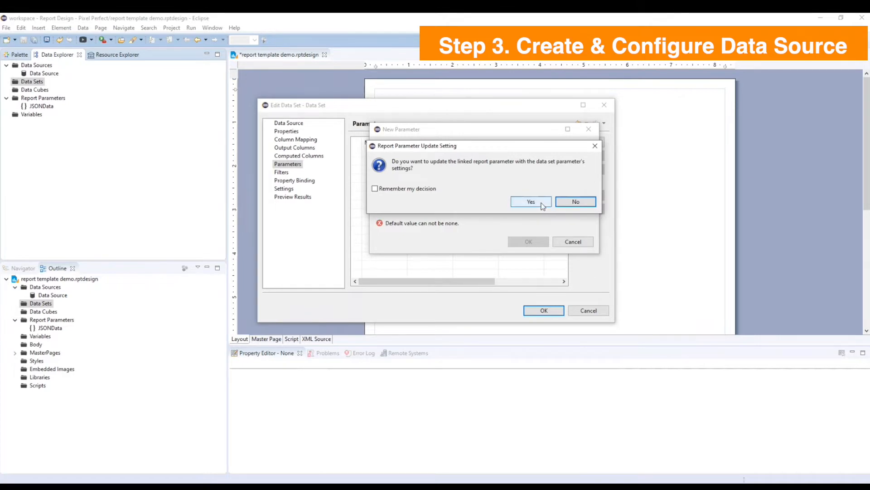
pyautogui.click(543, 205)
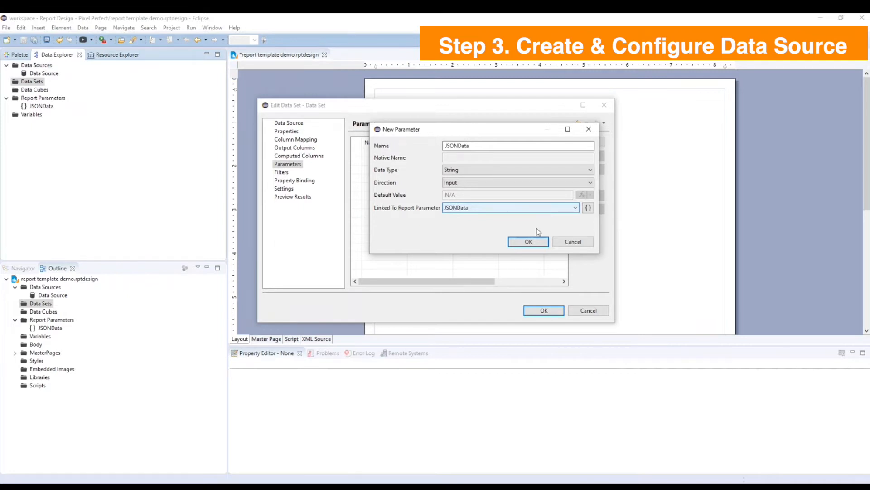
pyautogui.click(535, 242)
pyautogui.click(544, 310)
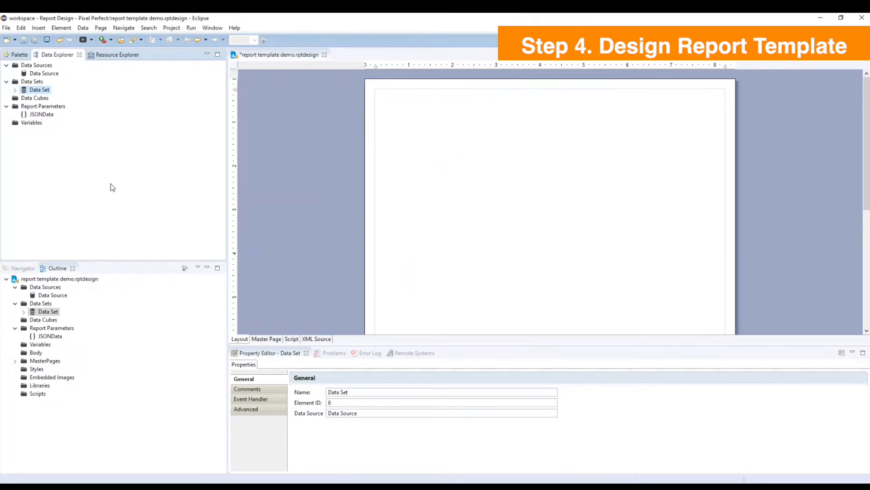
# Set the master page type to Custom with a width of 9.5 in and a height of 7.8 in.
pyautogui.click(266, 339)
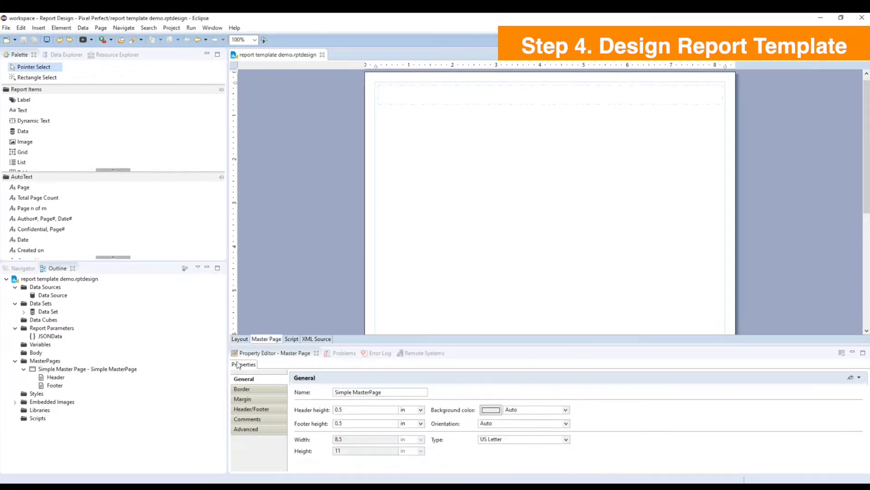
pyautogui.click(567, 440)
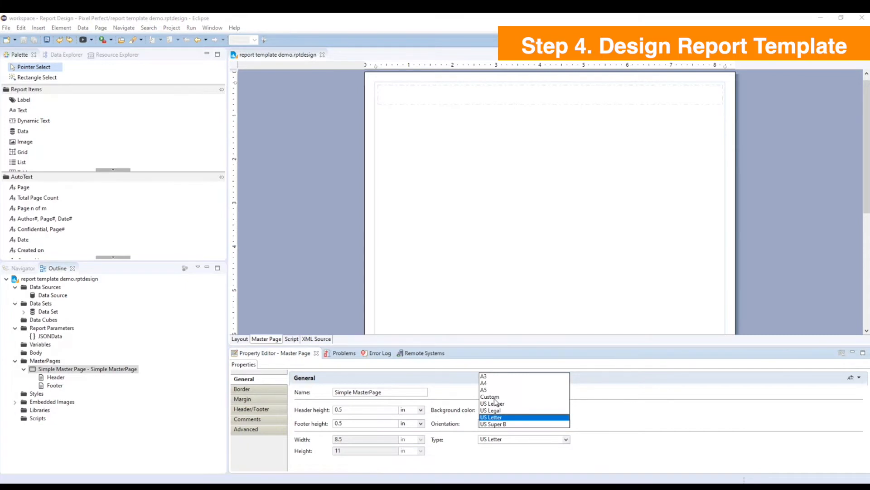
pyautogui.click(494, 398)
pyautogui.moveTo(358, 440); pyautogui.dragTo(328, 440)
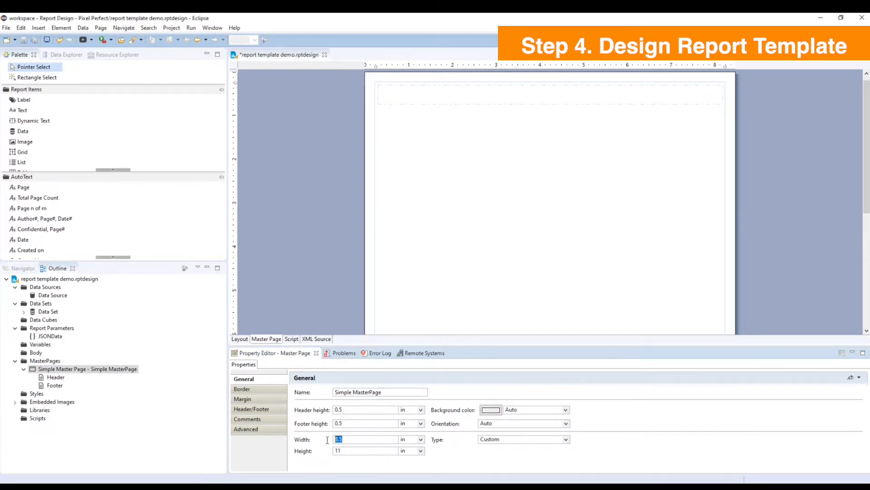
pyautogui.write('9.5')
pyautogui.moveTo(325, 451); pyautogui.dragTo(345, 451)
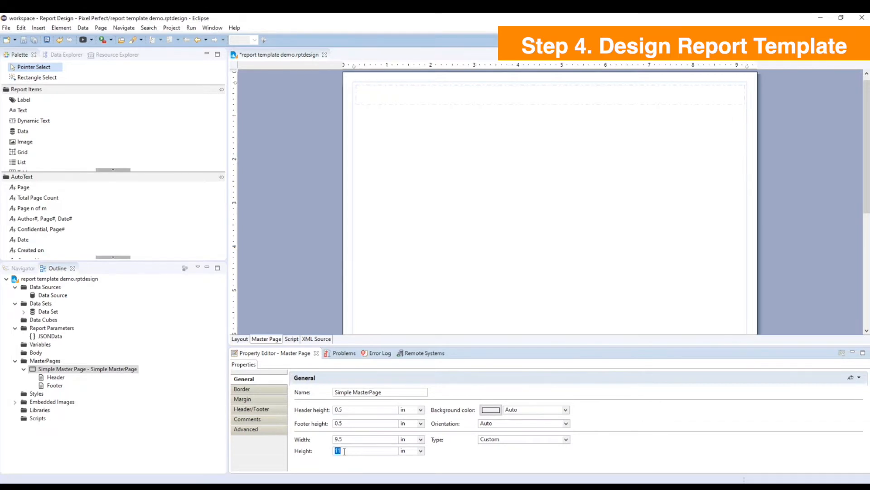
pyautogui.write('7.8')
pyautogui.click(448, 280)
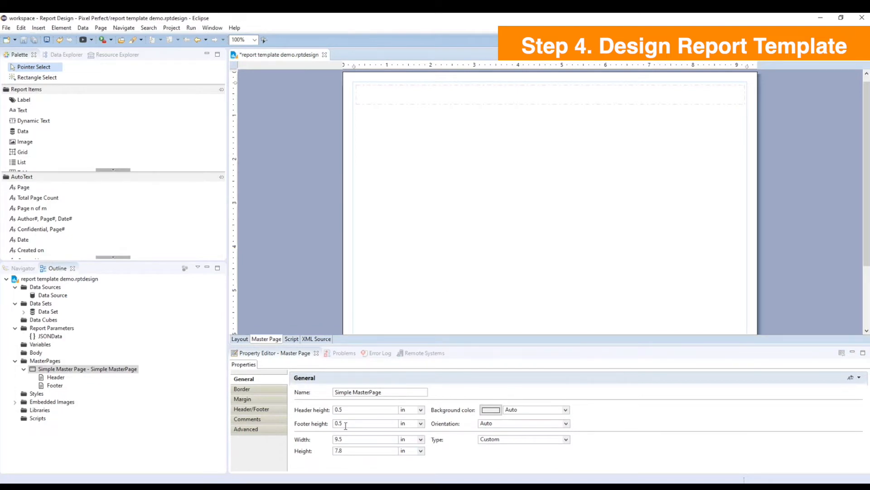
# Set the master page's header height to 0.8 in and select the header area.
pyautogui.moveTo(358, 411); pyautogui.dragTo(333, 410)
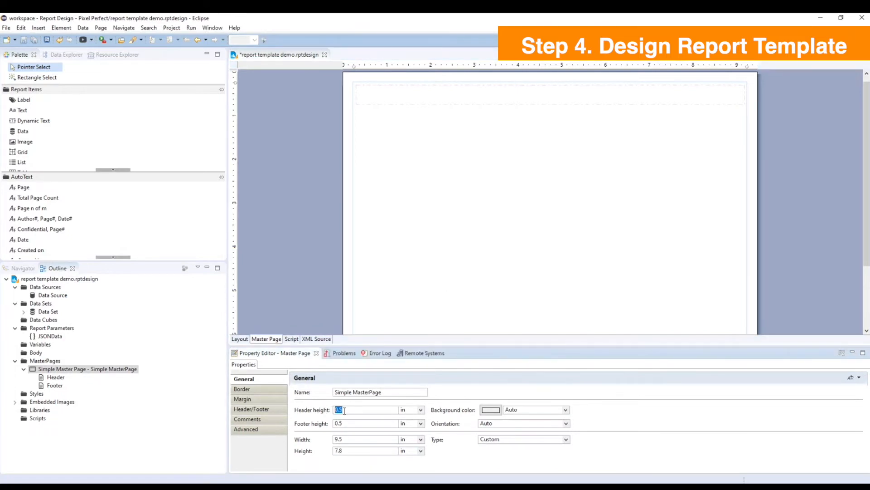
pyautogui.write('0.8')
pyautogui.click(474, 252)
pyautogui.click(375, 97)
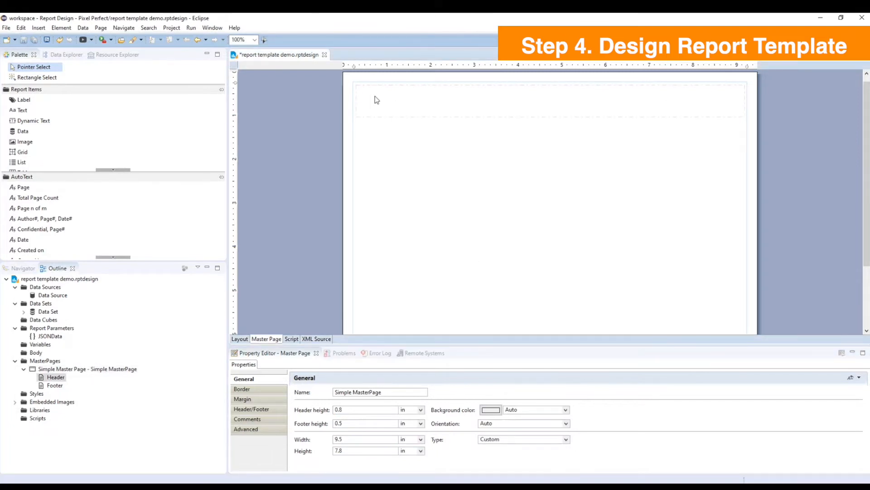
# Insert a grid with 3 columns and 1 row into the master page header.
pyautogui.rightClick(375, 99)
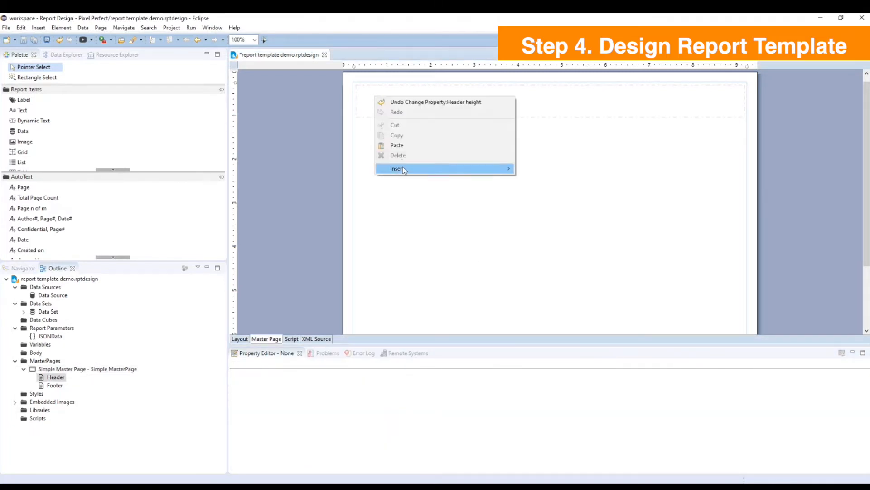
pyautogui.moveTo(403, 167)
pyautogui.click(533, 219)
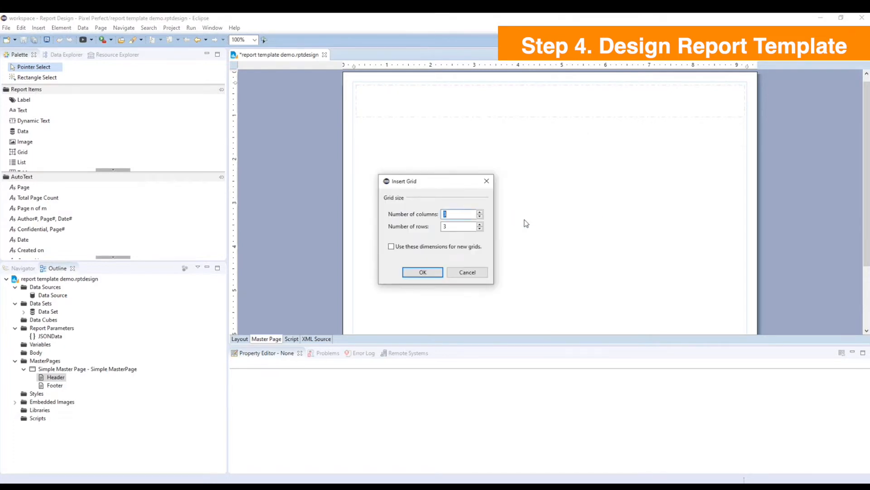
pyautogui.click(454, 217)
pyautogui.press('Tab')
pyautogui.click(420, 273)
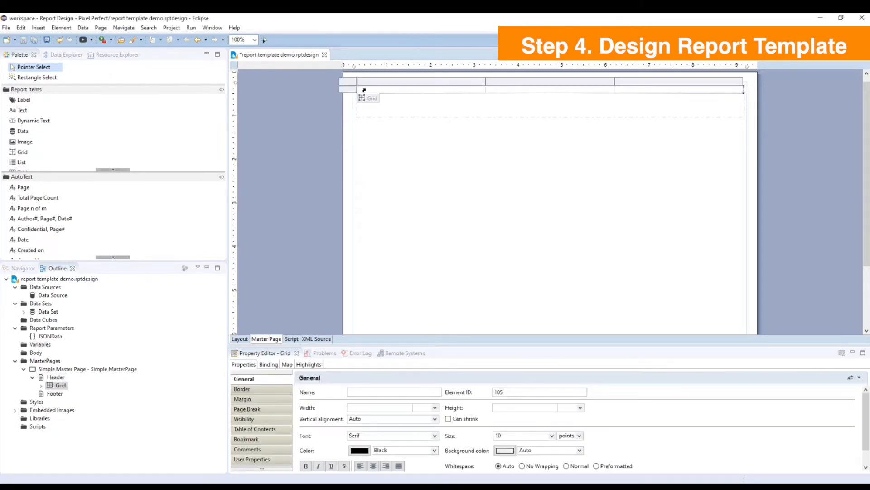
# Set the height of the header grid's row to 0.7 in.
pyautogui.click(352, 90)
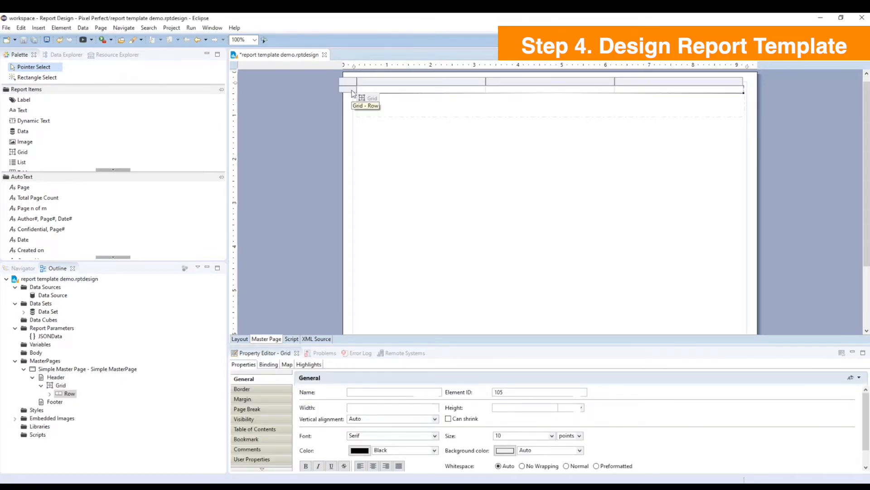
pyautogui.click(368, 392)
pyautogui.write('0.7')
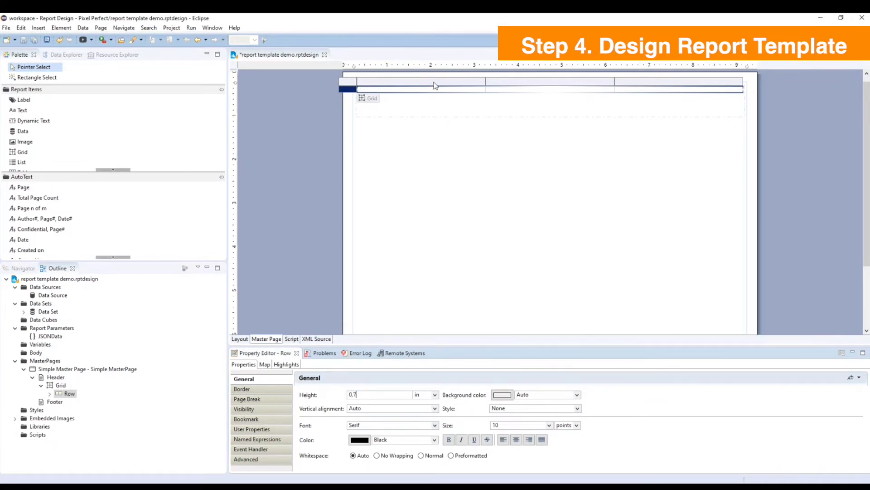
# Set the widths of the header grid's first and third columns to 1.5 in each.
pyautogui.click(433, 82)
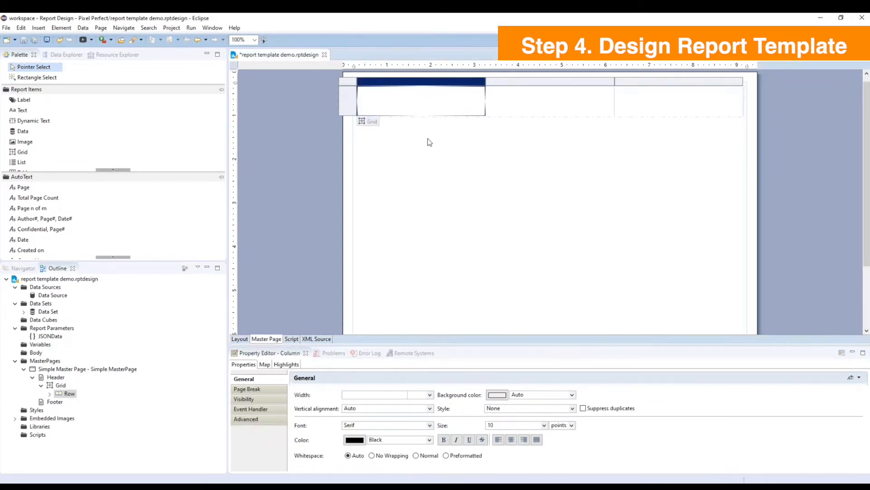
pyautogui.click(368, 395)
pyautogui.write('1.5')
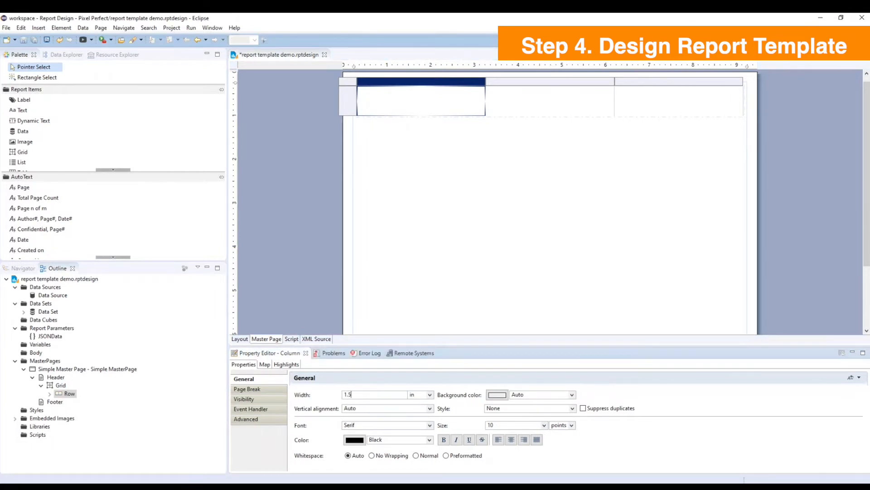
pyautogui.click(671, 82)
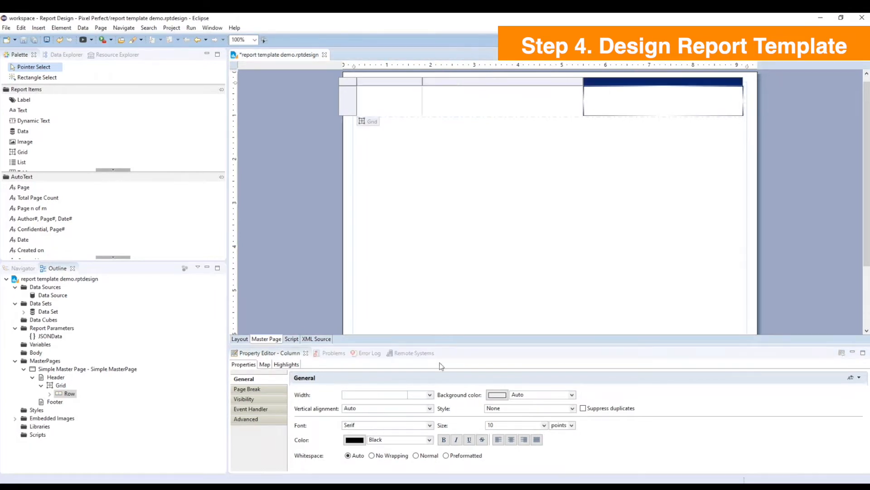
pyautogui.click(368, 394)
pyautogui.write('1')
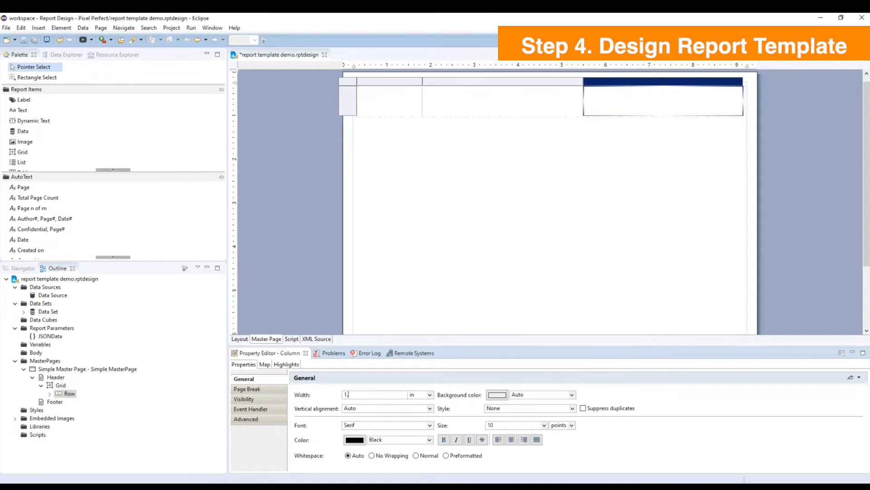
pyautogui.write('.5')
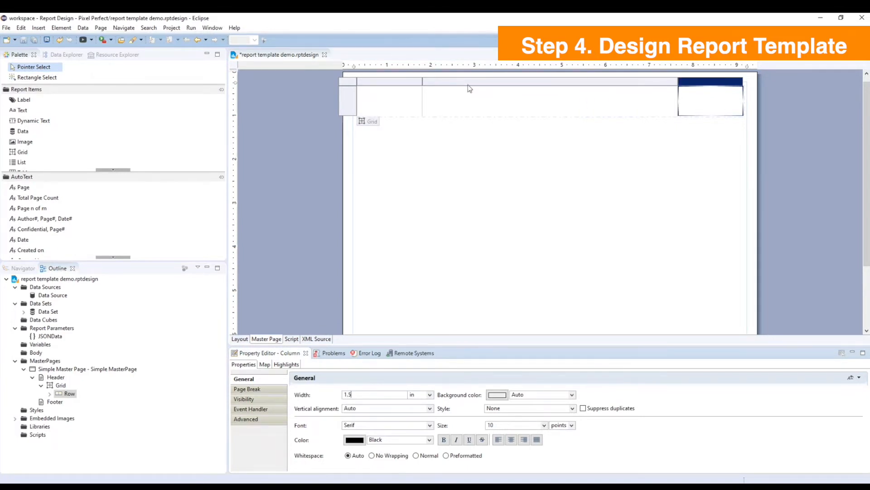
pyautogui.click(439, 150)
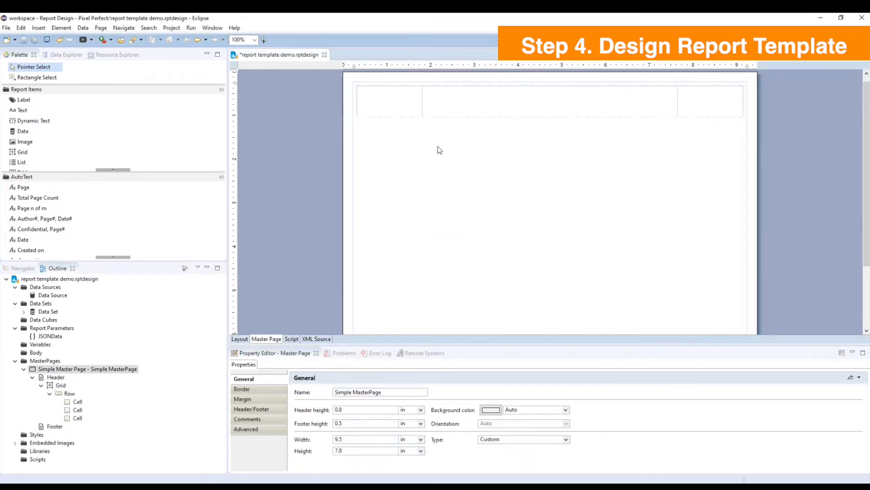
# Insert a label reading "Monthly Sales Report" into the header grid's middle cell.
pyautogui.rightClick(455, 103)
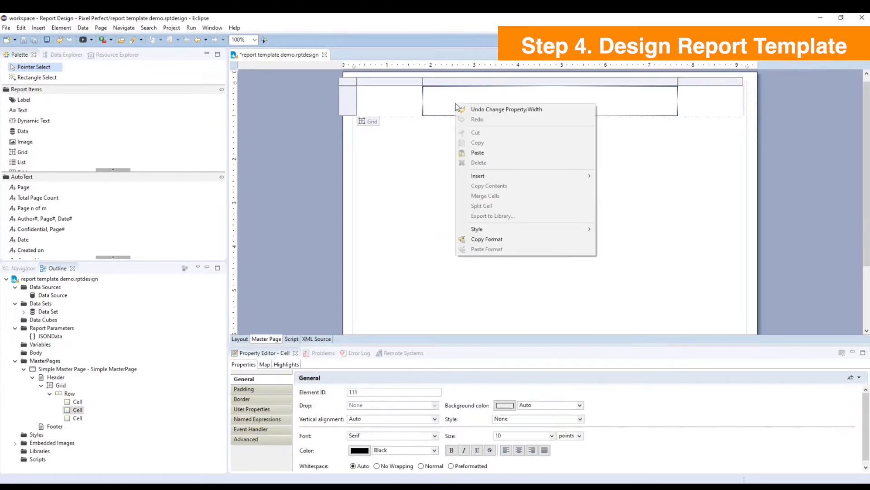
pyautogui.moveTo(487, 176)
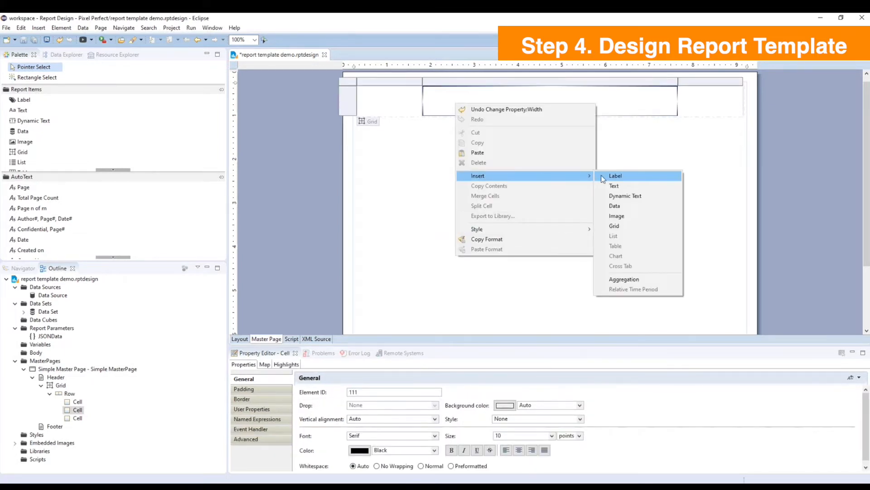
pyautogui.click(605, 175)
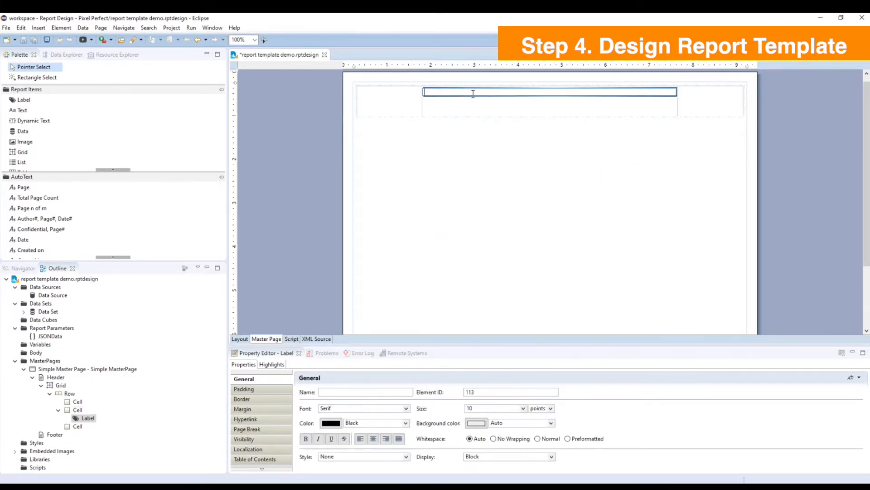
pyautogui.write('Monthly Sales Report')
pyautogui.click(540, 142)
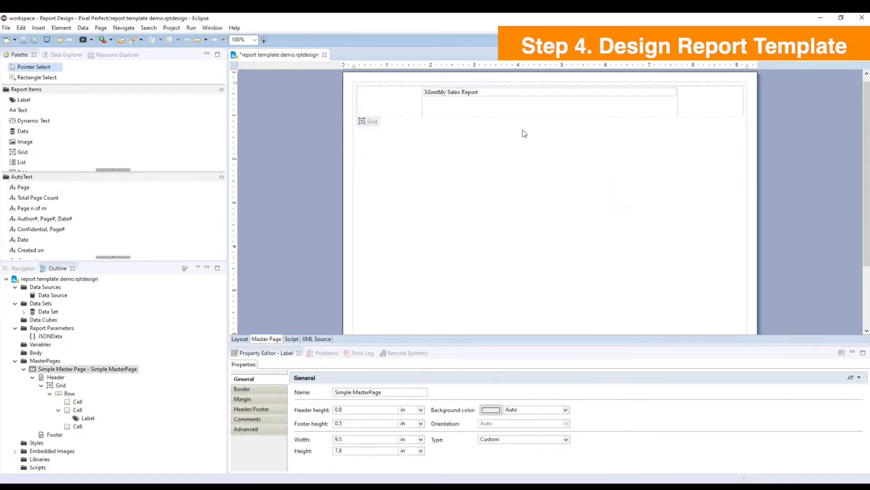
# Format the "Monthly Sales Report" label as bold 16-point Arial with centered text.
pyautogui.click(489, 95)
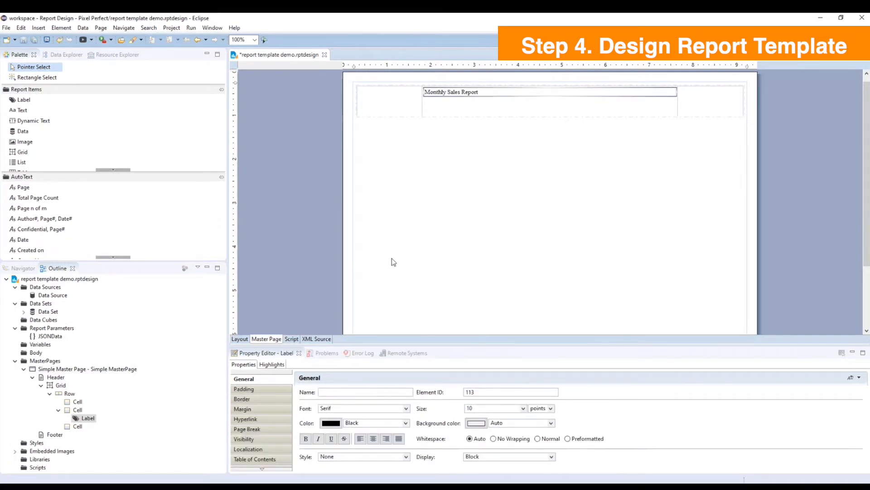
pyautogui.click(524, 408)
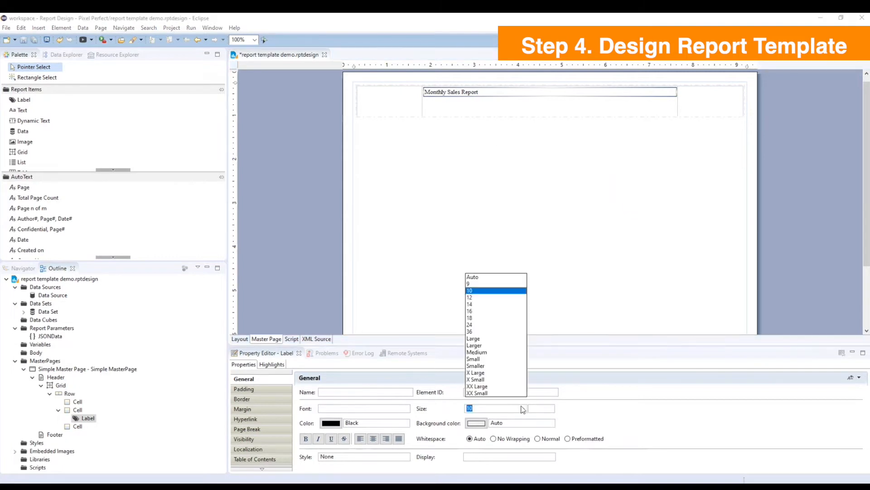
pyautogui.click(471, 320)
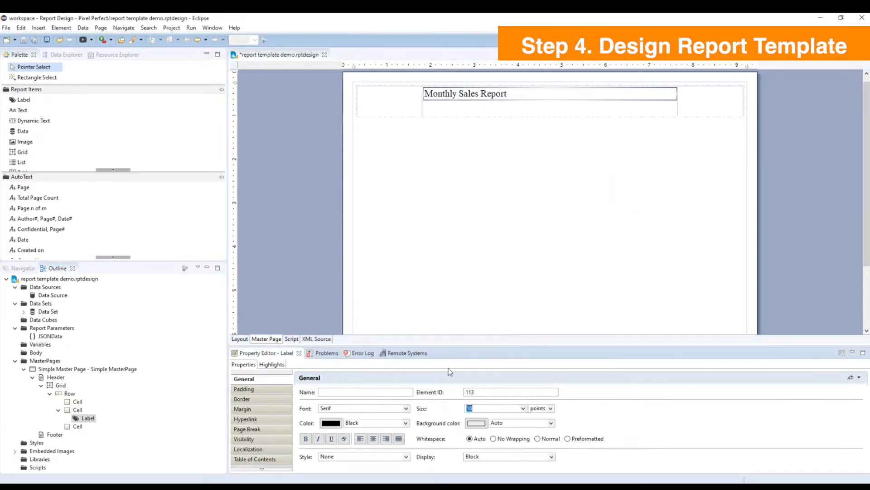
pyautogui.click(306, 439)
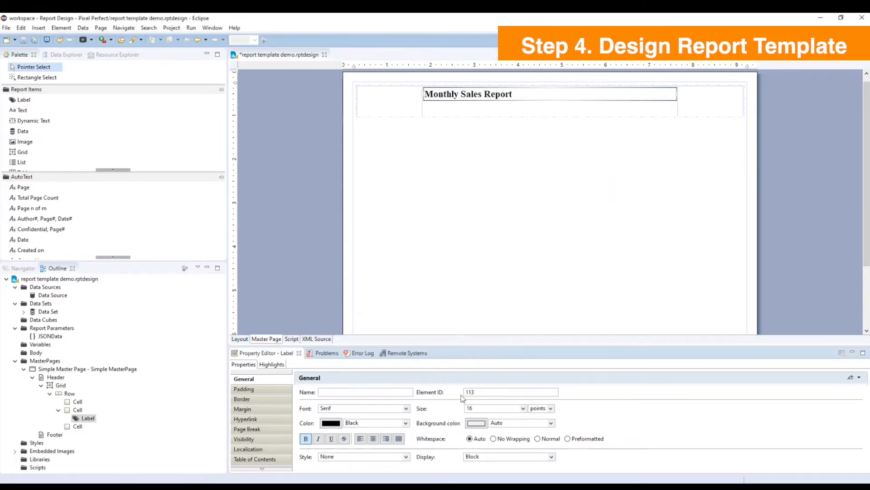
pyautogui.click(406, 409)
pyautogui.scroll(-3, 334, 370)
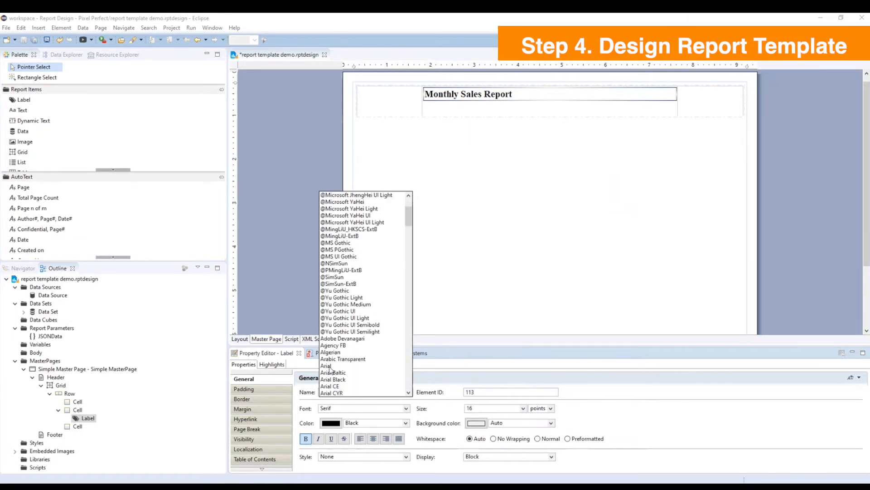
pyautogui.click(330, 366)
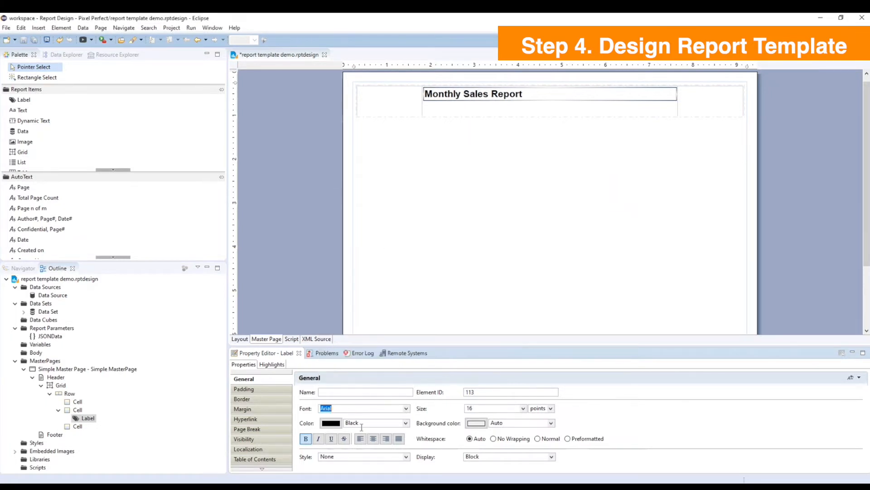
pyautogui.click(385, 99)
pyautogui.click(486, 104)
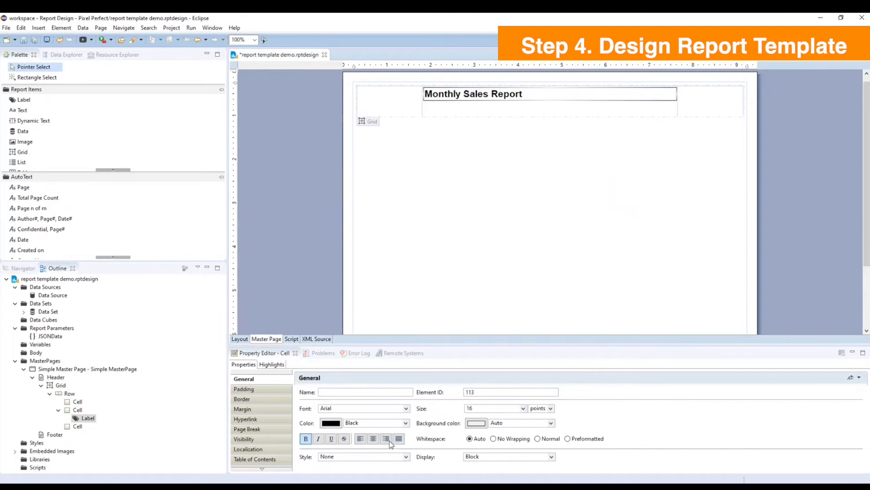
pyautogui.click(373, 438)
# Set the vertical alignment of the header grid's row to Middle.
pyautogui.click(383, 99)
pyautogui.click(347, 109)
pyautogui.click(436, 409)
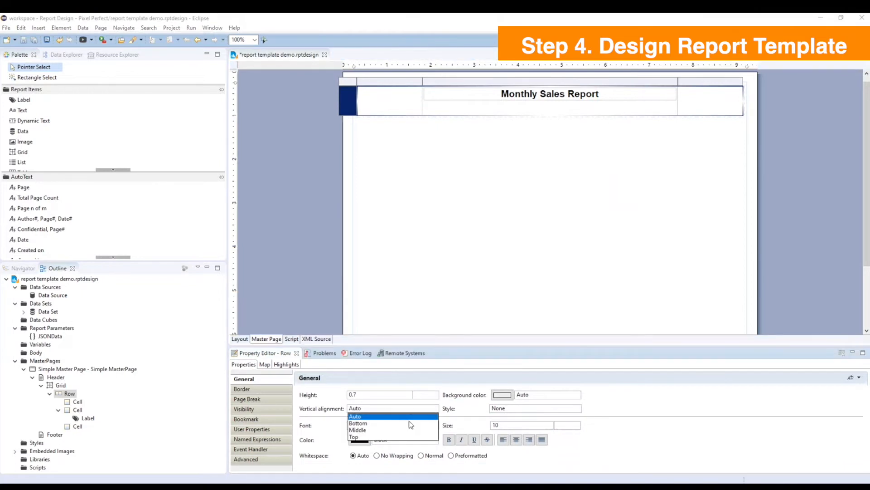
pyautogui.click(361, 431)
pyautogui.click(467, 184)
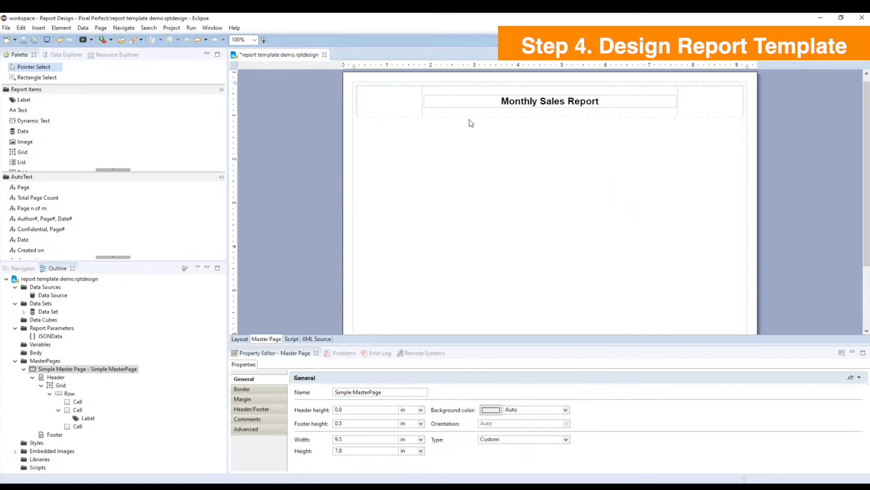
# Insert UsereadyLogo.png as an embedded image into the header grid's first cell.
pyautogui.rightClick(388, 101)
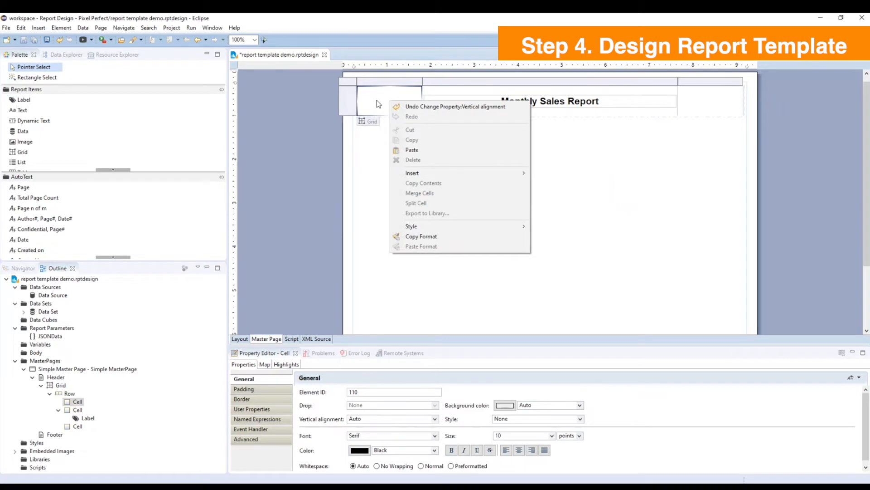
pyautogui.moveTo(423, 177)
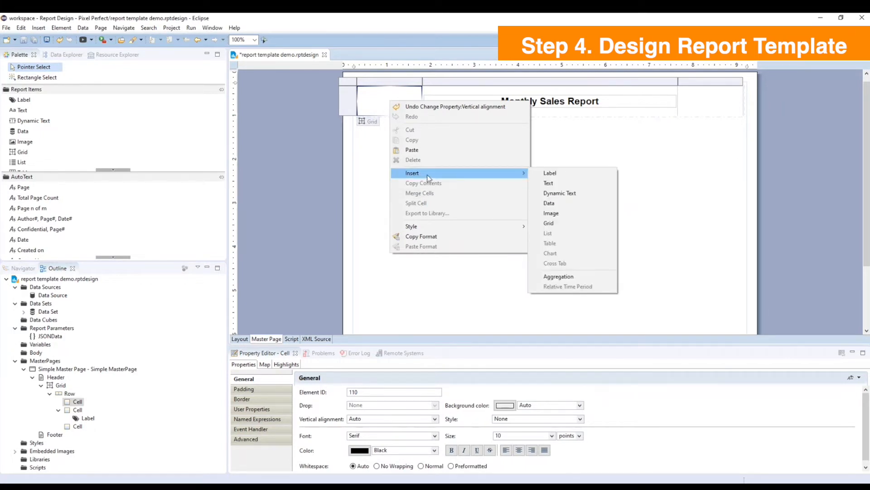
pyautogui.click(563, 214)
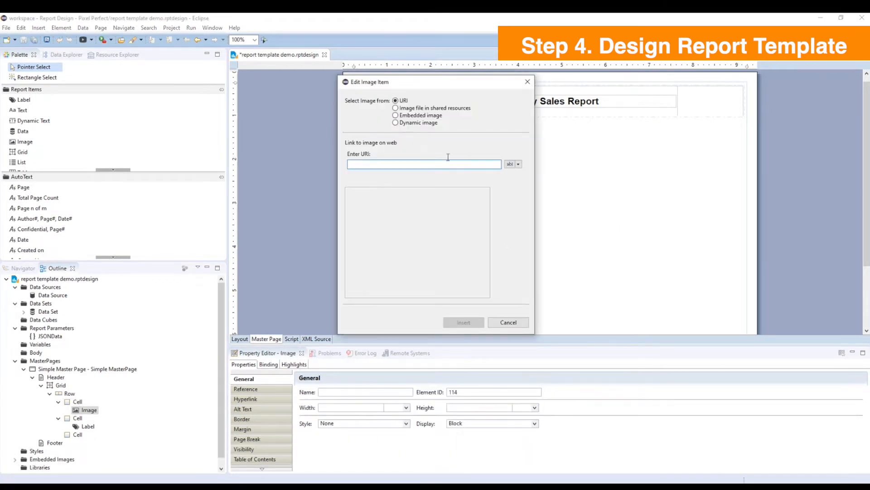
pyautogui.click(396, 115)
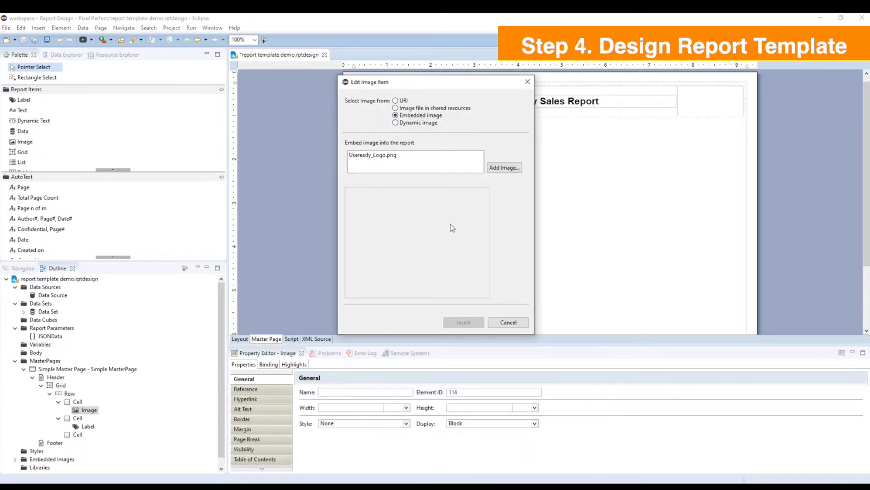
pyautogui.click(504, 167)
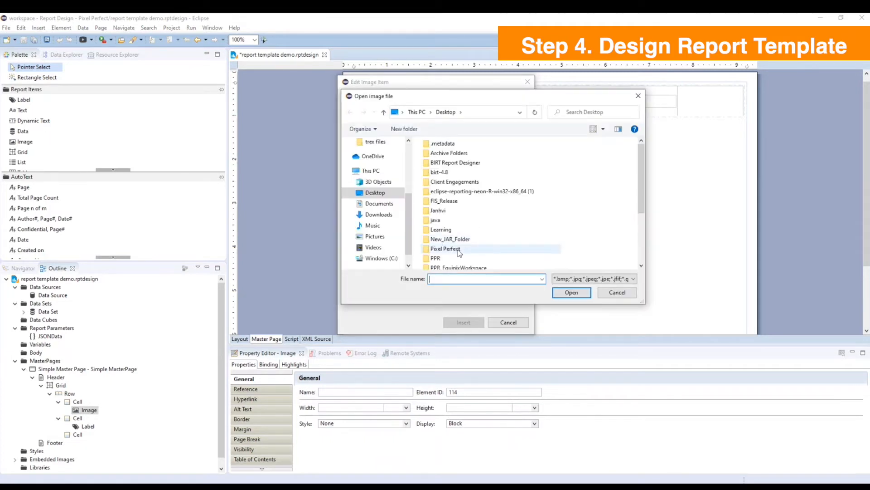
pyautogui.click(454, 265)
pyautogui.click(575, 292)
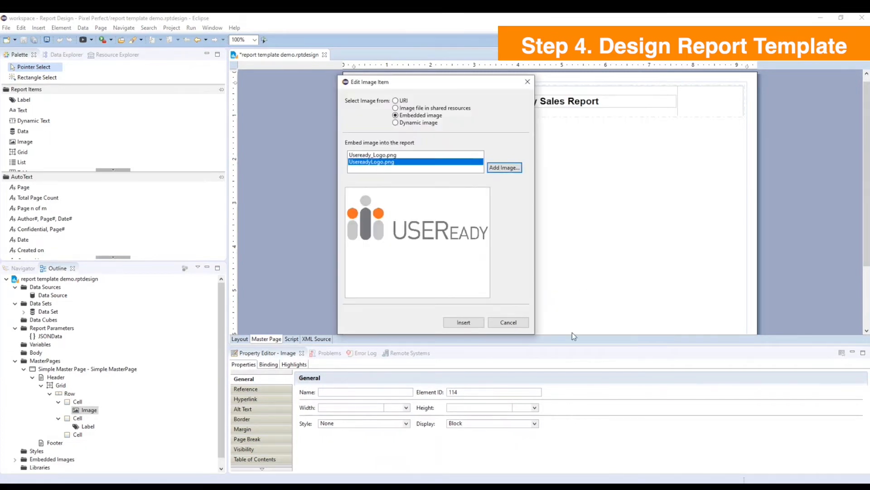
pyautogui.click(467, 323)
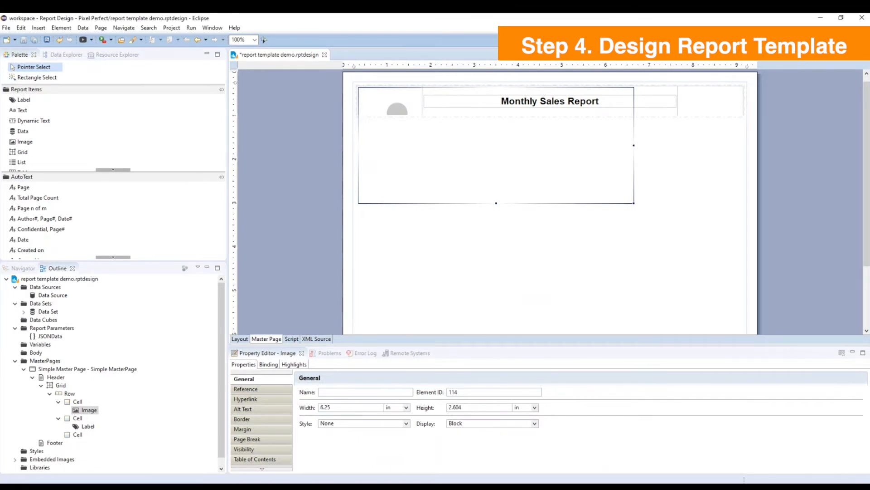
# Resize the header logo image to a width of 1.16 in and a height of 0.4 in.
pyautogui.doubleClick(341, 408)
pyautogui.write('1/')
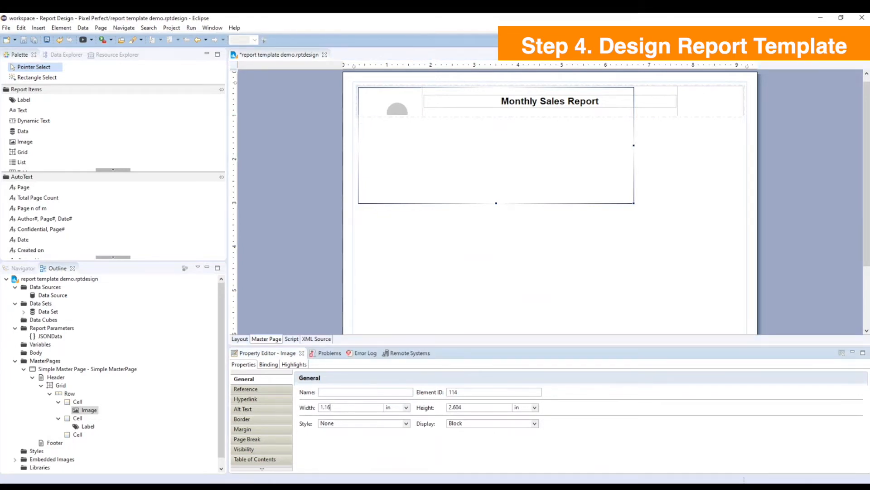
pyautogui.write('16')
pyautogui.moveTo(471, 408); pyautogui.dragTo(450, 409)
pyautogui.write('0.4')
pyautogui.press('Return')
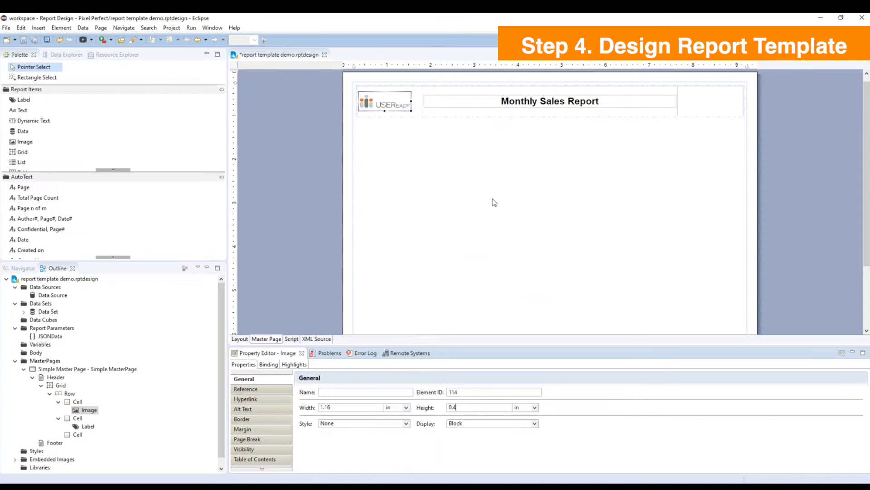
pyautogui.click(486, 196)
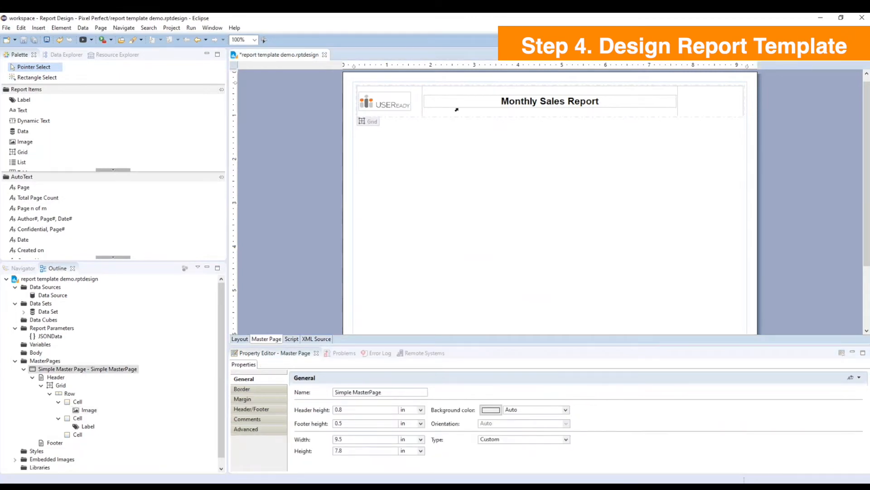
pyautogui.scroll(-3, 618, 151)
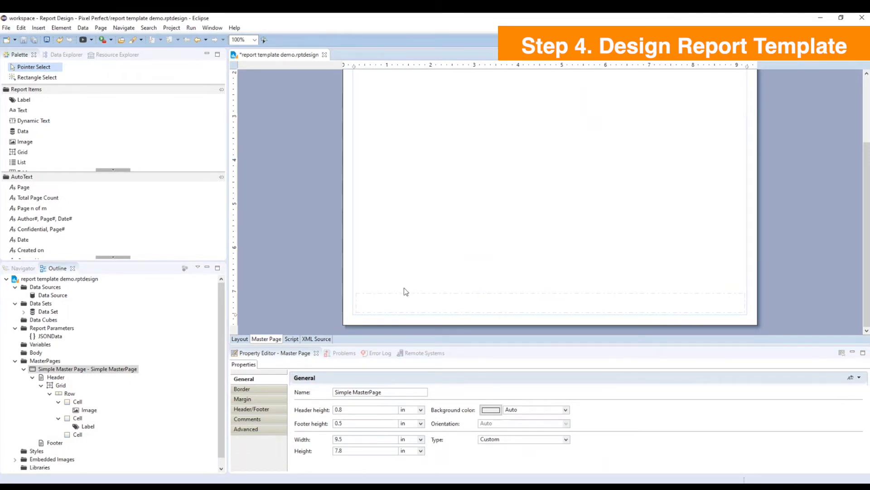
# Insert a grid with 3 columns and 1 row in the master page footer.
pyautogui.click(380, 303)
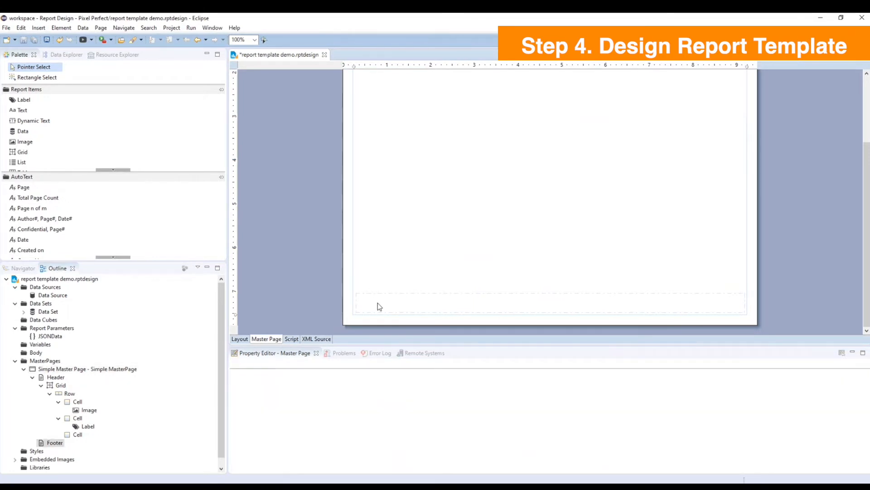
pyautogui.rightClick(380, 304)
pyautogui.moveTo(409, 377)
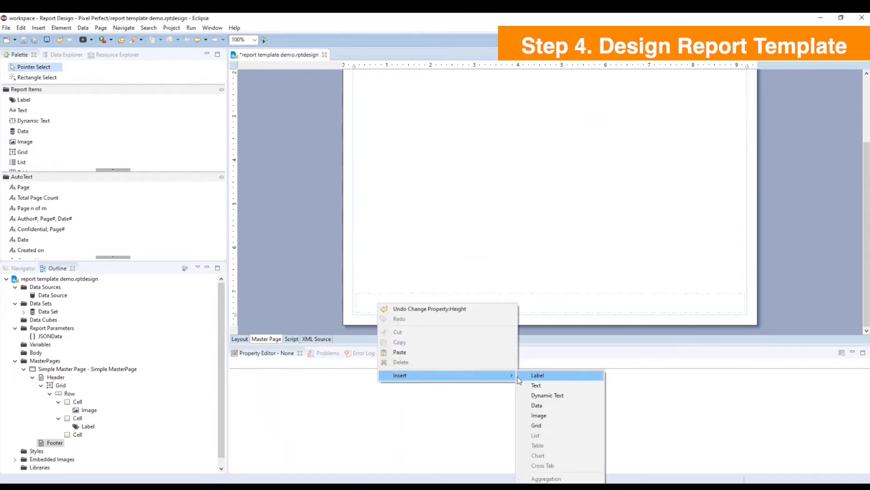
pyautogui.click(528, 426)
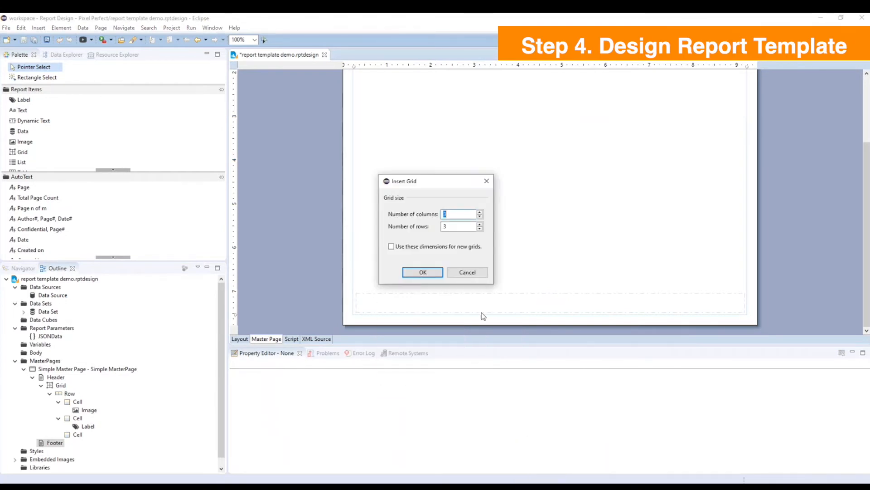
pyautogui.moveTo(450, 214); pyautogui.dragTo(433, 229)
pyautogui.write('1')
pyautogui.click(438, 272)
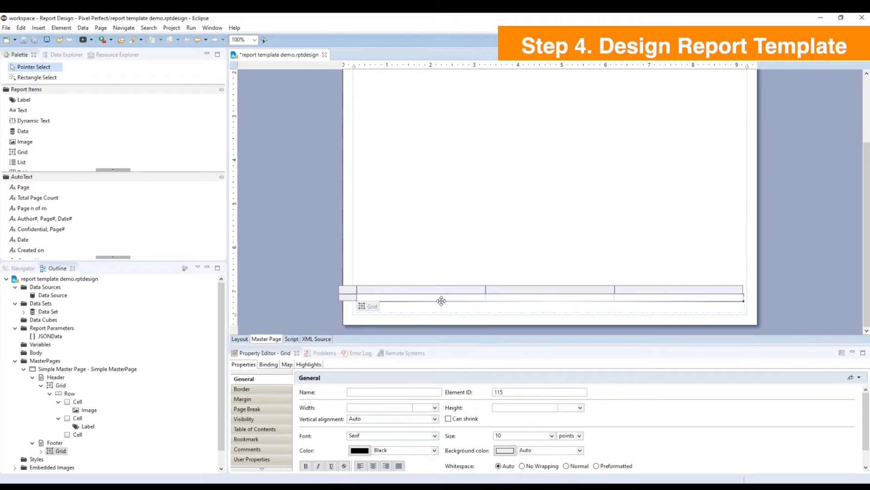
# Add a Created on auto text to the footer grid's first cell and change its wording to "Printed on:".
pyautogui.click(426, 298)
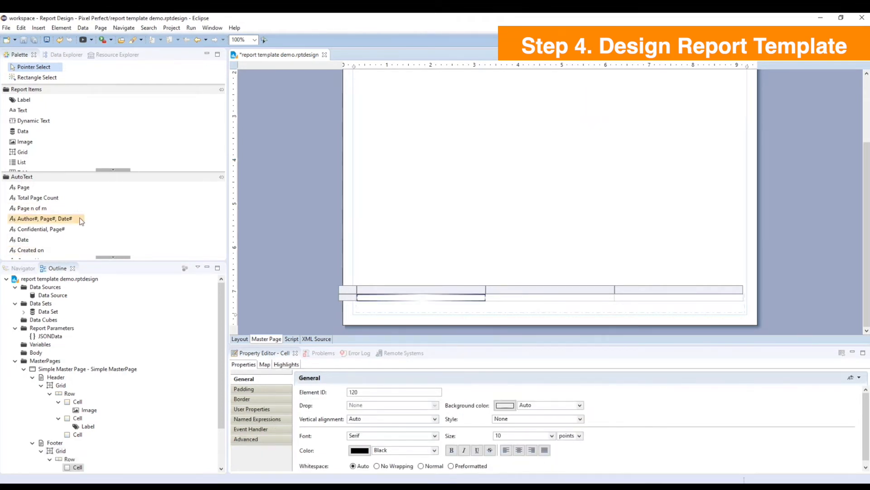
pyautogui.moveTo(46, 250); pyautogui.dragTo(368, 301)
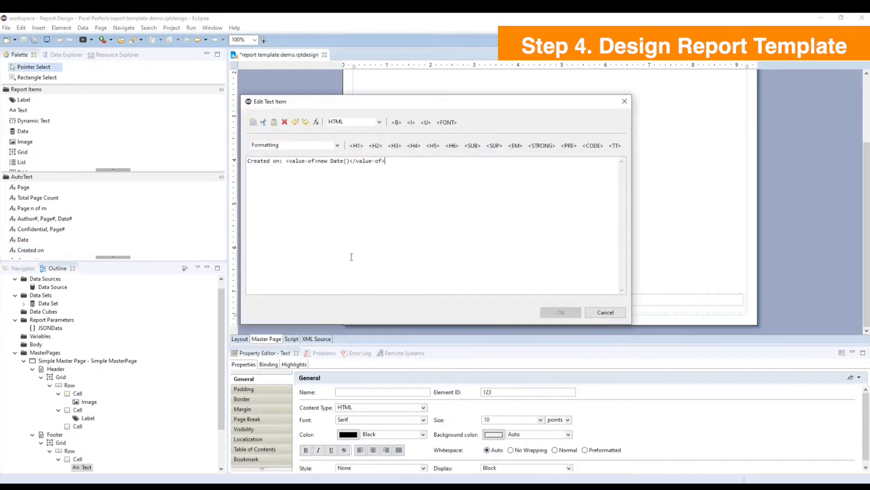
pyautogui.doubleClick(272, 161)
pyautogui.write('Printed')
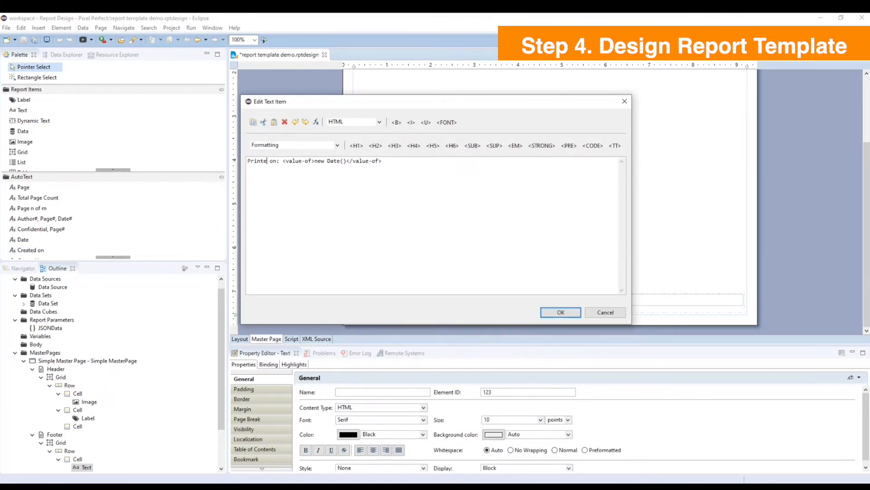
pyautogui.click(559, 312)
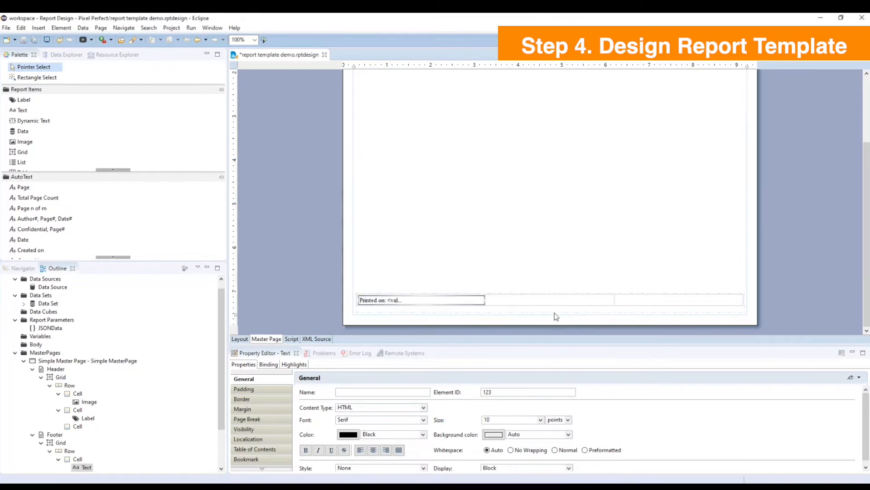
# Add the label "Highly Confidential - Sole Property of USEReady" to the footer grid's middle cell and a Page n of m item to the last cell.
pyautogui.click(501, 301)
pyautogui.rightClick(502, 300)
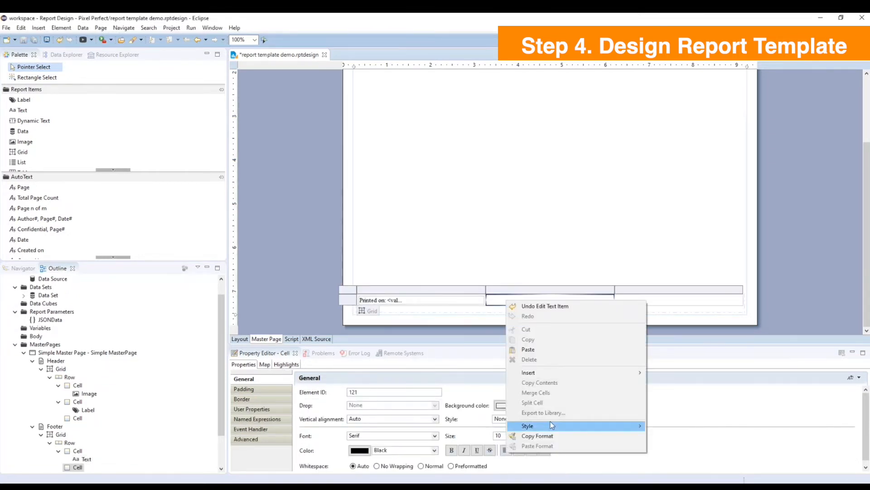
pyautogui.moveTo(630, 373)
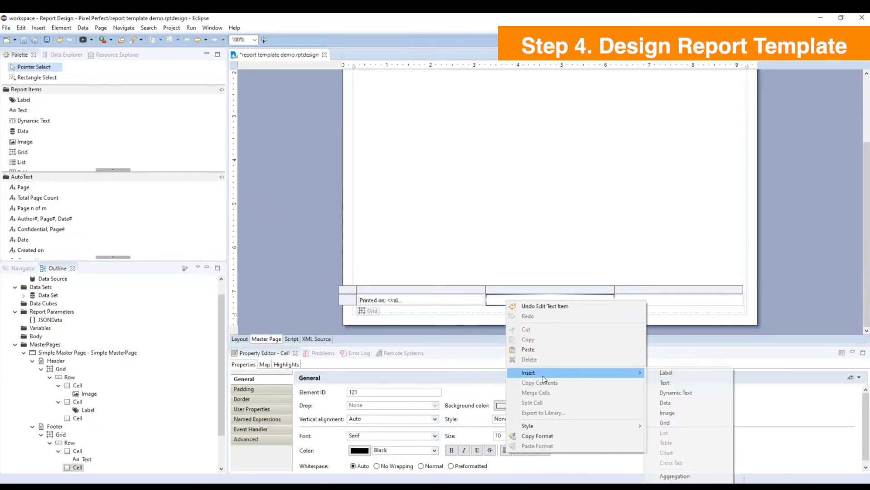
pyautogui.click(666, 372)
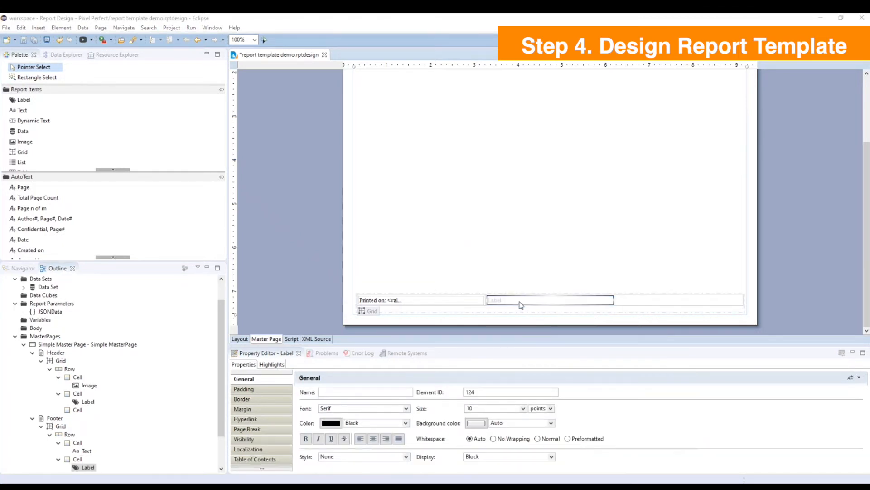
pyautogui.write('Highly Confidential - Sole Property of USEReady')
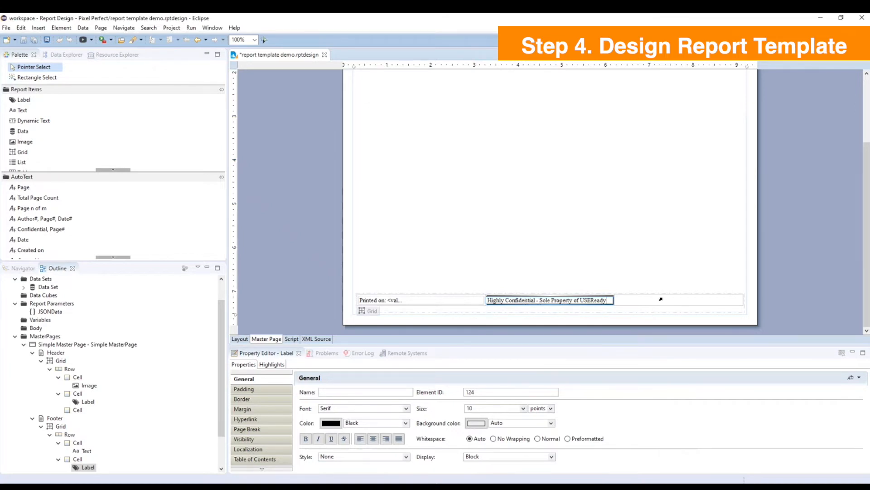
pyautogui.click(687, 303)
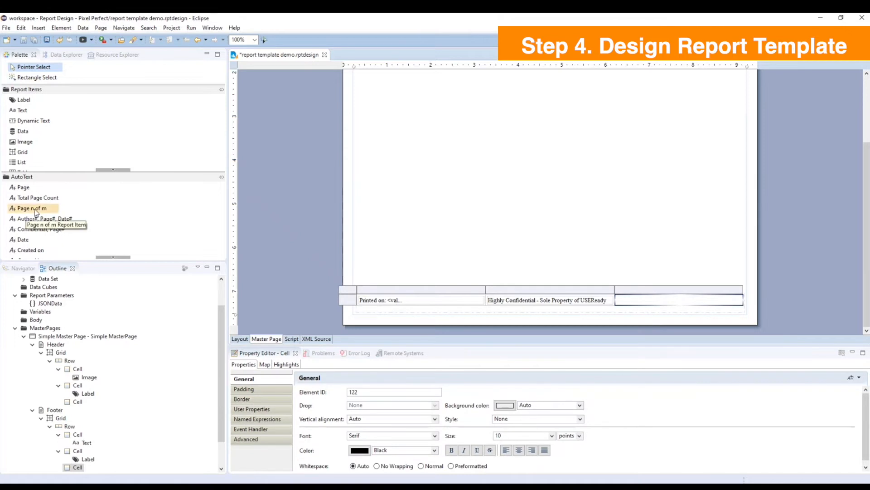
pyautogui.moveTo(35, 211); pyautogui.dragTo(632, 305)
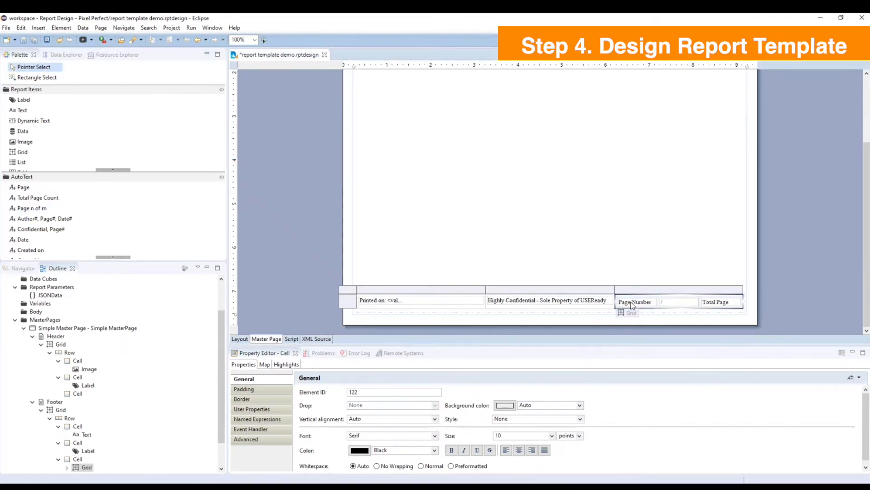
# Set the footer grid's first column width to 2.1 in and its last column width to 1 in.
pyautogui.click(470, 306)
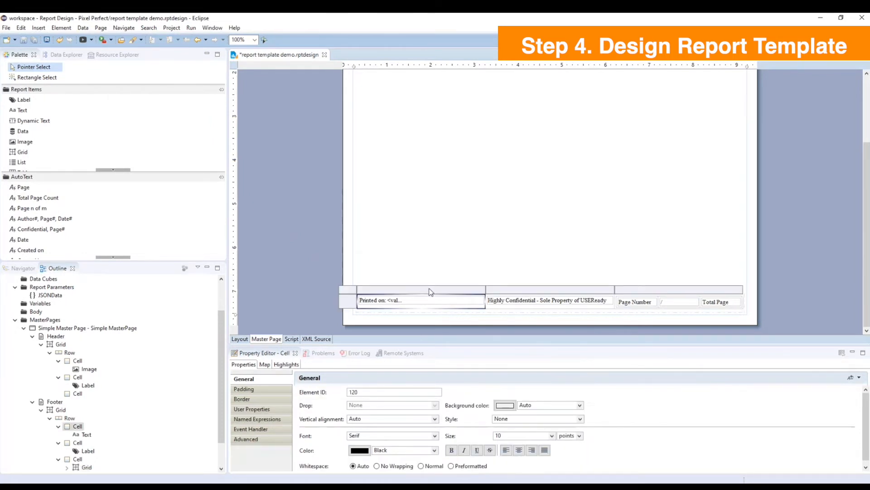
pyautogui.click(431, 290)
pyautogui.click(373, 395)
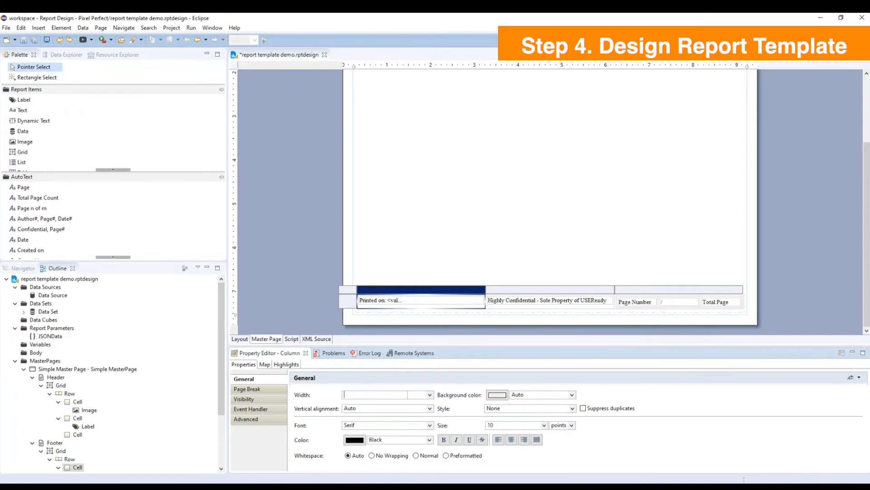
pyautogui.write('2.1')
pyautogui.click(715, 291)
pyautogui.click(375, 397)
pyautogui.write('1')
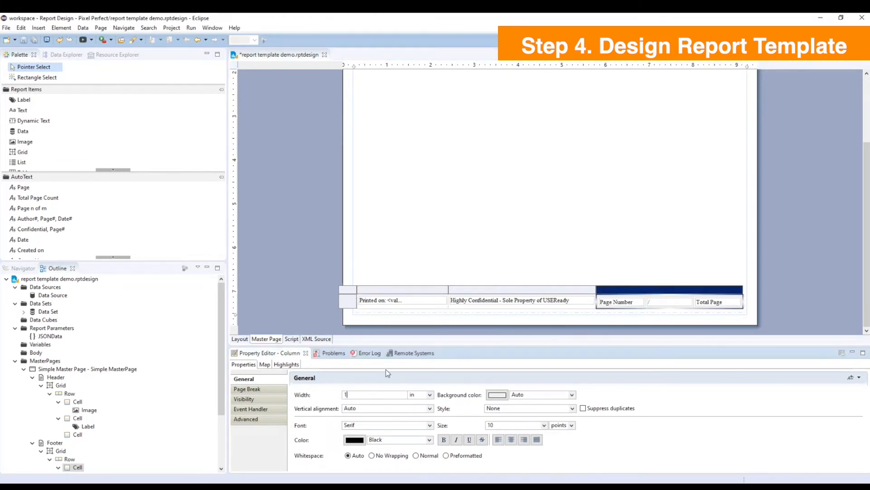
# Align the footer grid's first column left, its middle column centered and its last column right.
pyautogui.click(383, 290)
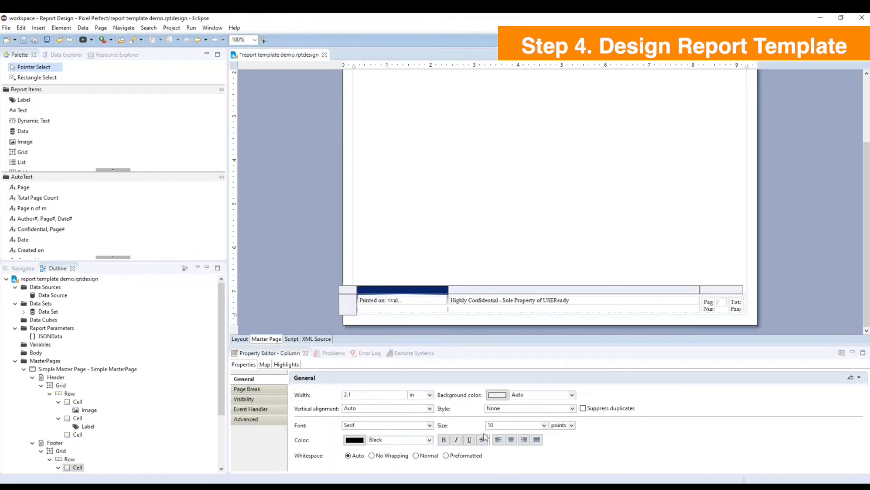
pyautogui.click(524, 290)
pyautogui.click(511, 440)
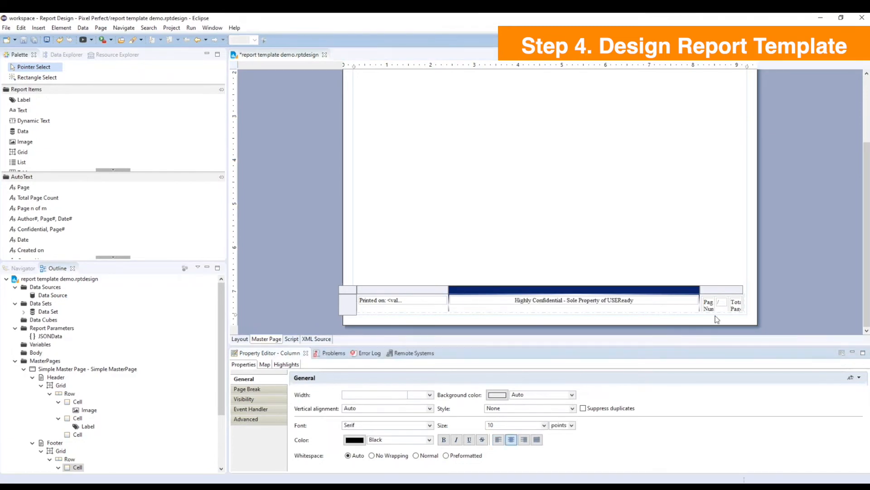
pyautogui.click(721, 290)
pyautogui.click(524, 440)
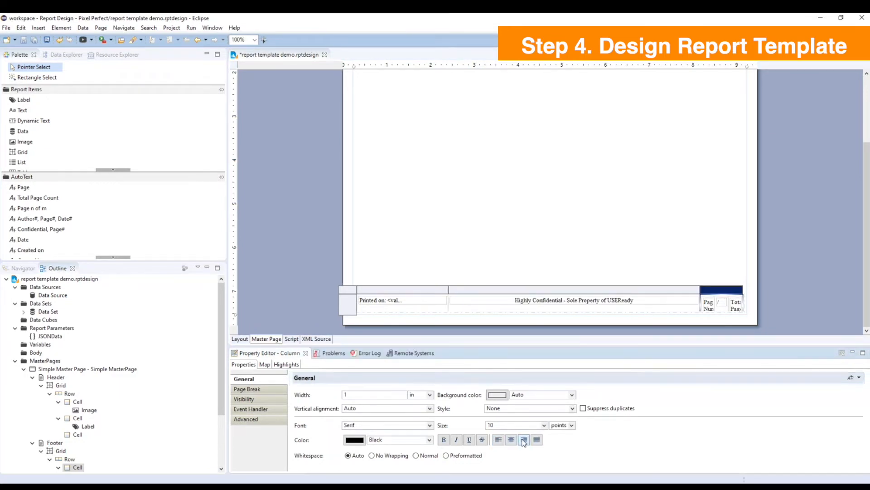
pyautogui.click(570, 252)
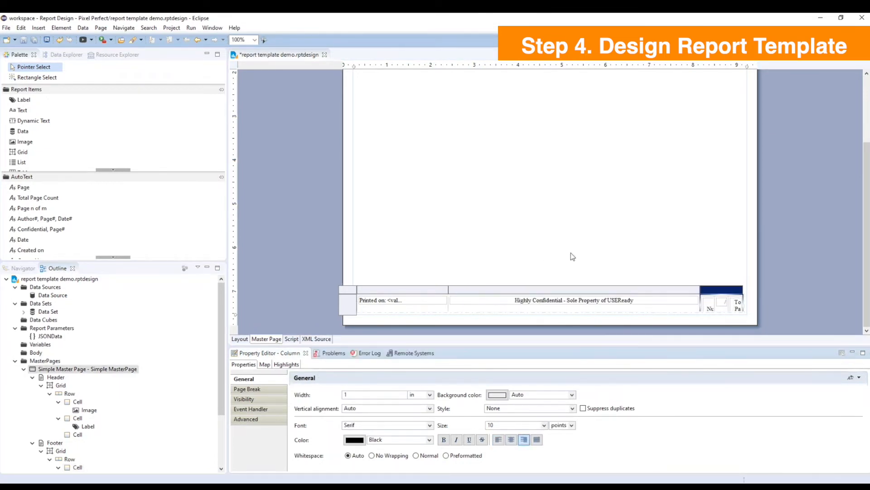
pyautogui.scroll(5, 500, 175)
pyautogui.scroll(-5, 646, 144)
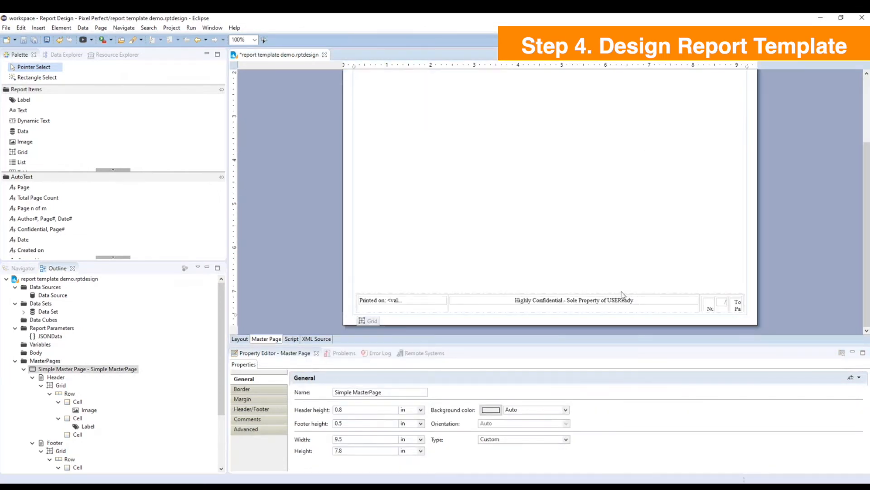
# Insert a grid with 2 columns and 1 row in the report body of the page layout.
pyautogui.click(243, 339)
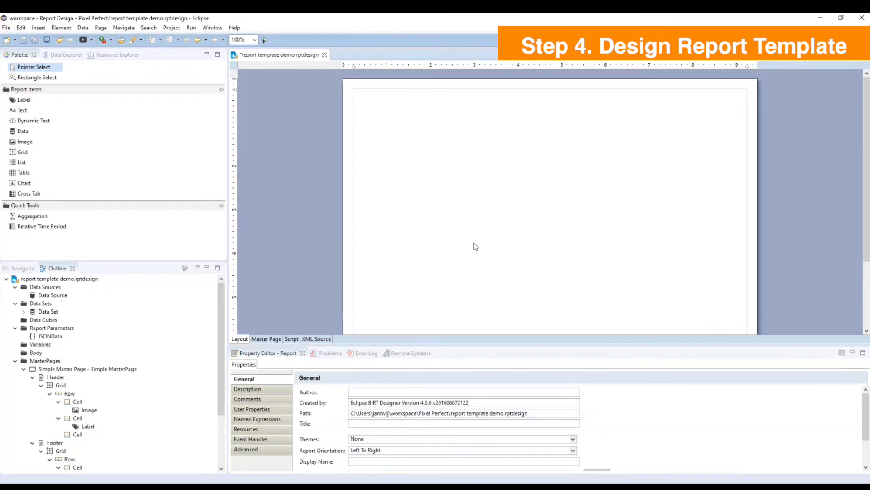
pyautogui.rightClick(409, 126)
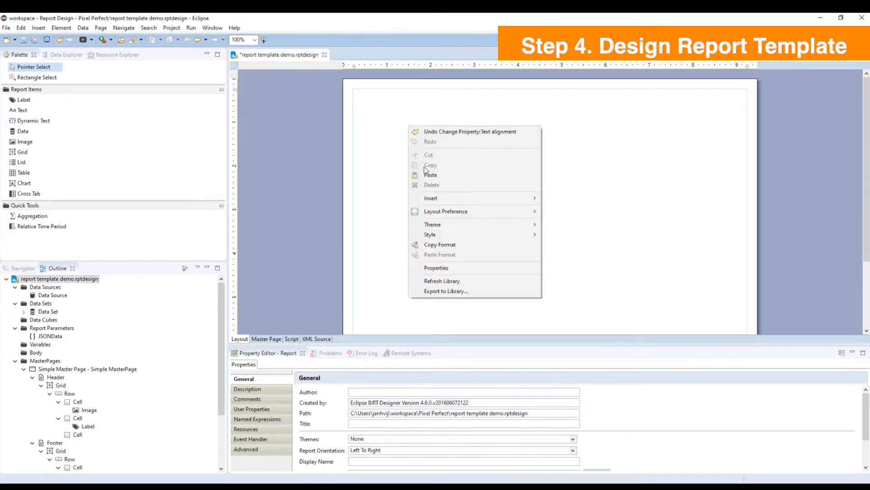
pyautogui.moveTo(437, 203)
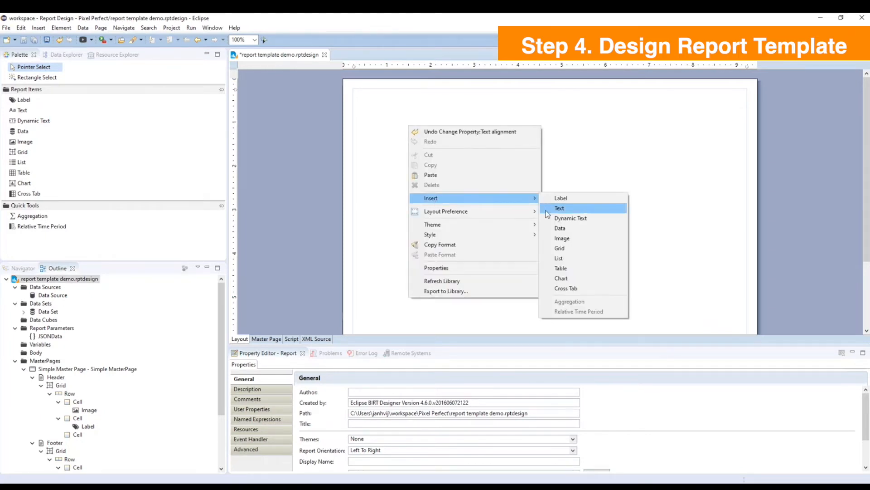
pyautogui.click(558, 249)
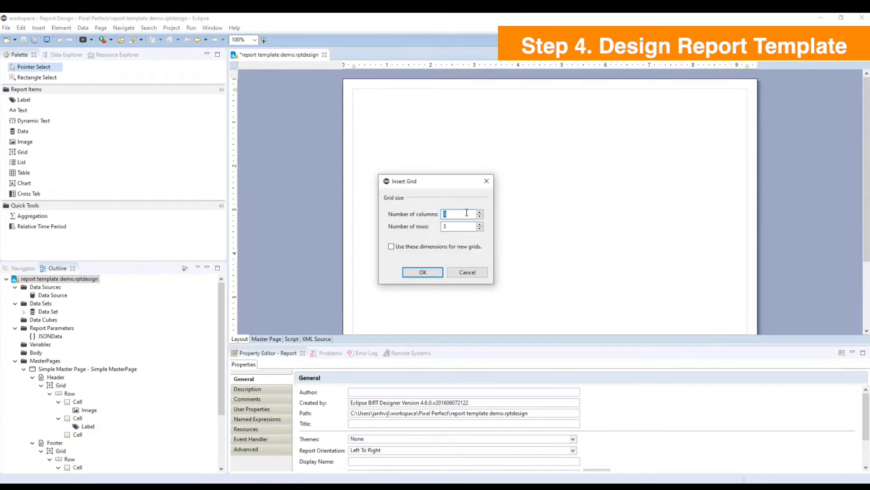
pyautogui.write('2')
pyautogui.moveTo(456, 226); pyautogui.dragTo(421, 227)
pyautogui.write('1')
pyautogui.click(430, 272)
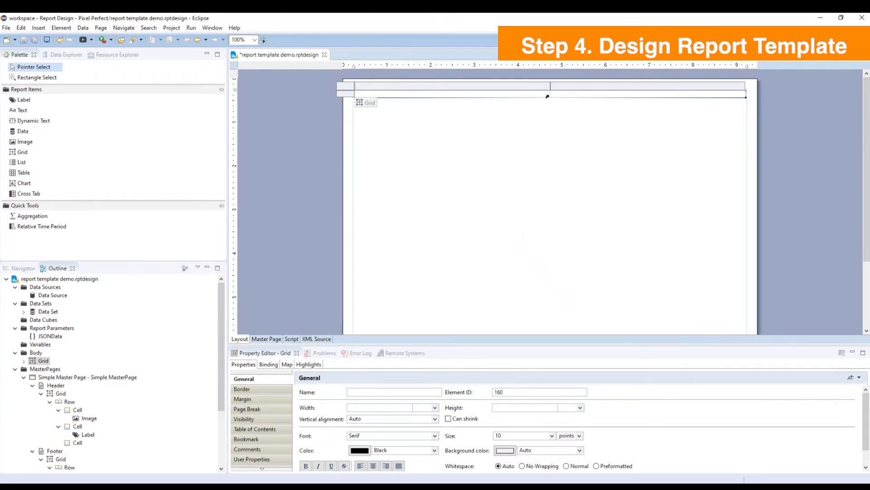
pyautogui.click(490, 104)
# Create a report parameter named SalesvsTargetperRegion_Image, copying the sheet name from the worksheet's URL in Tableau.
pyautogui.click(55, 55)
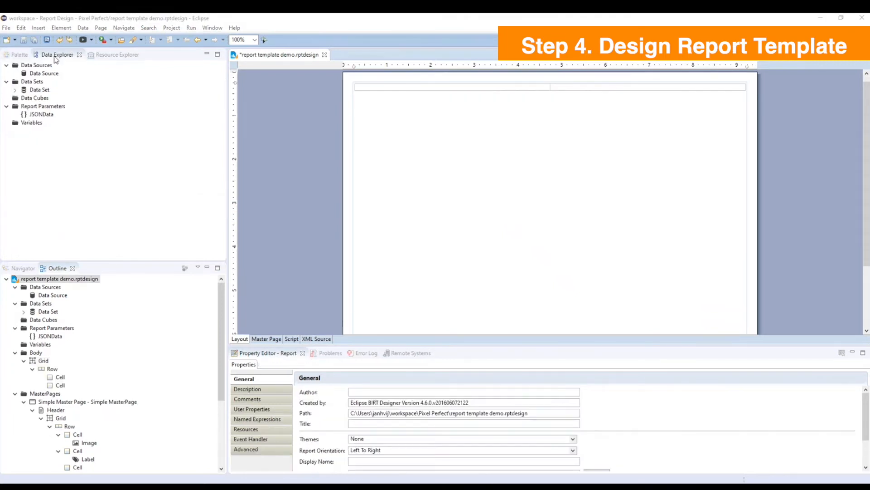
pyautogui.rightClick(52, 108)
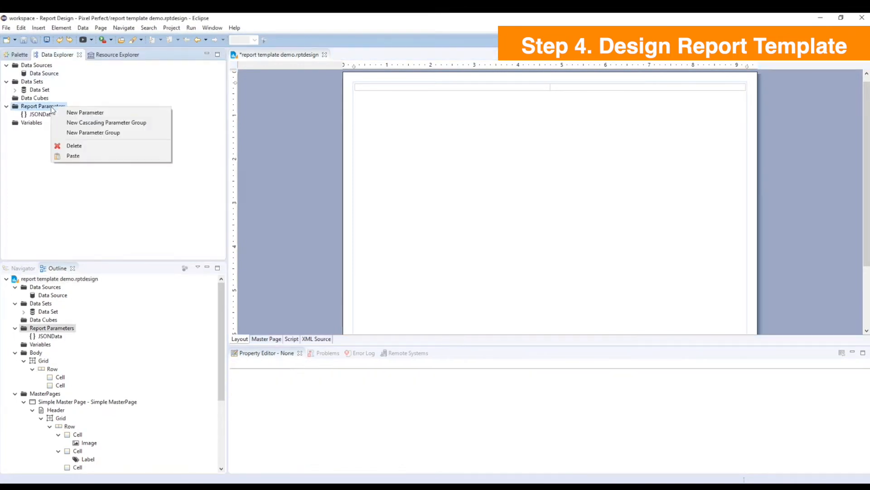
pyautogui.click(81, 113)
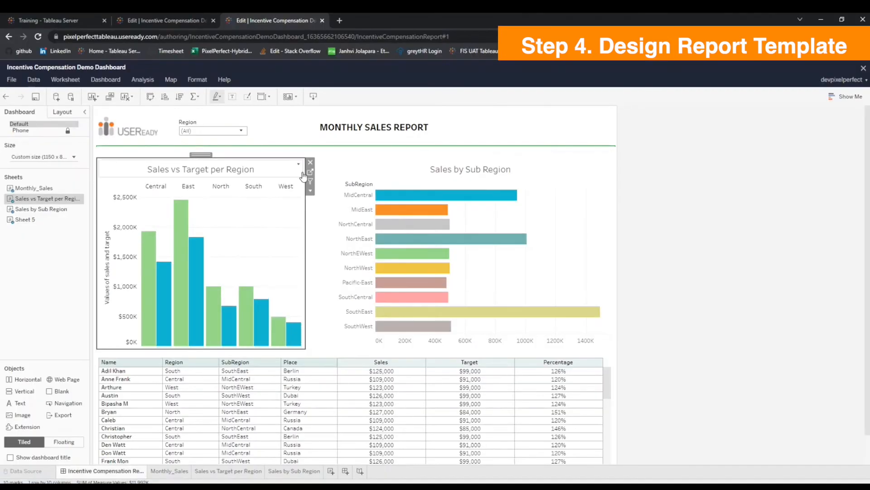
pyautogui.click(310, 172)
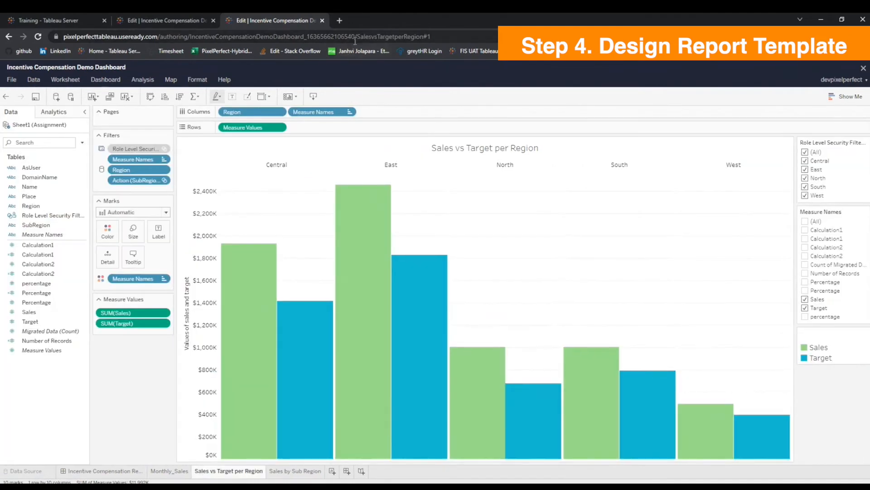
pyautogui.moveTo(358, 36); pyautogui.dragTo(426, 40)
pyautogui.hotkey('ctrl', 'c')
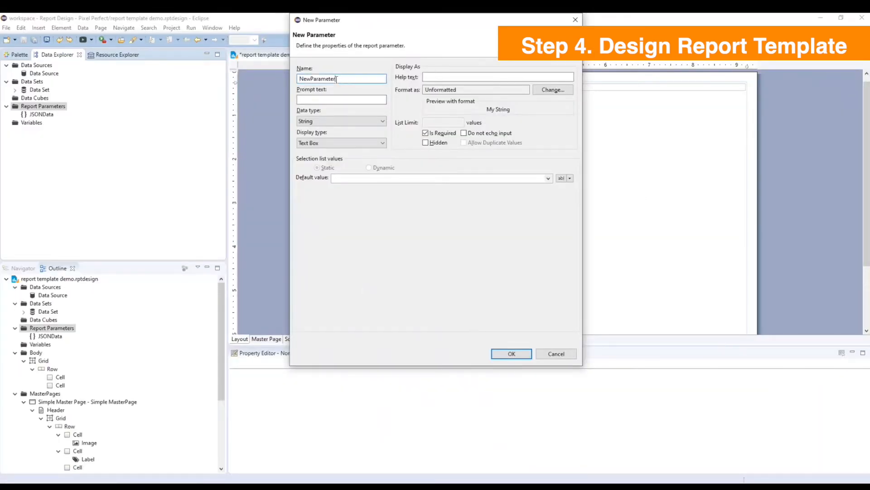
pyautogui.moveTo(339, 79); pyautogui.dragTo(284, 86)
pyautogui.hotkey('ctrl', 'v')
pyautogui.write('_Image')
pyautogui.click(504, 353)
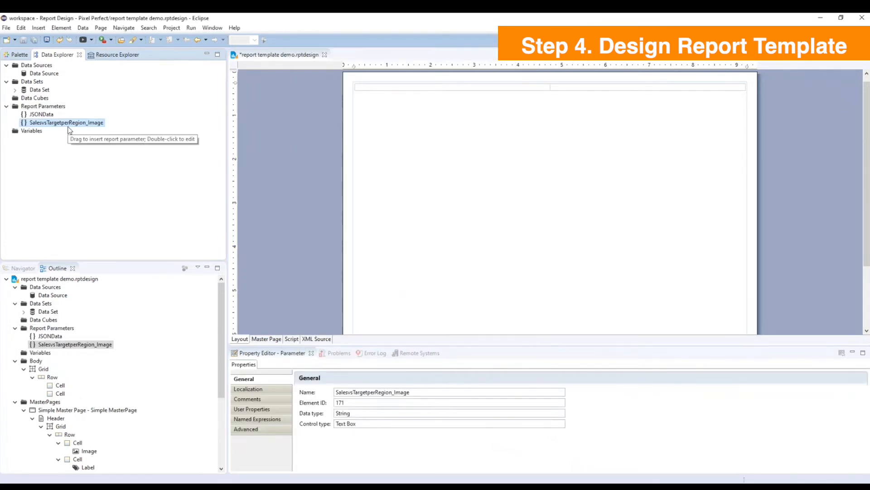
# Create a report parameter named SalesbySubRegion_Image, copying the sheet name from the Sales by Sub Region worksheet's URL in Tableau.
pyautogui.rightClick(51, 108)
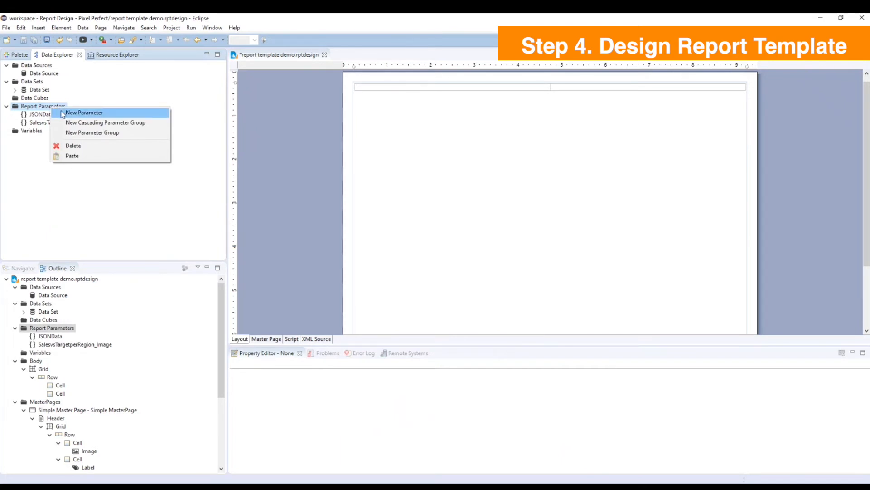
pyautogui.click(73, 112)
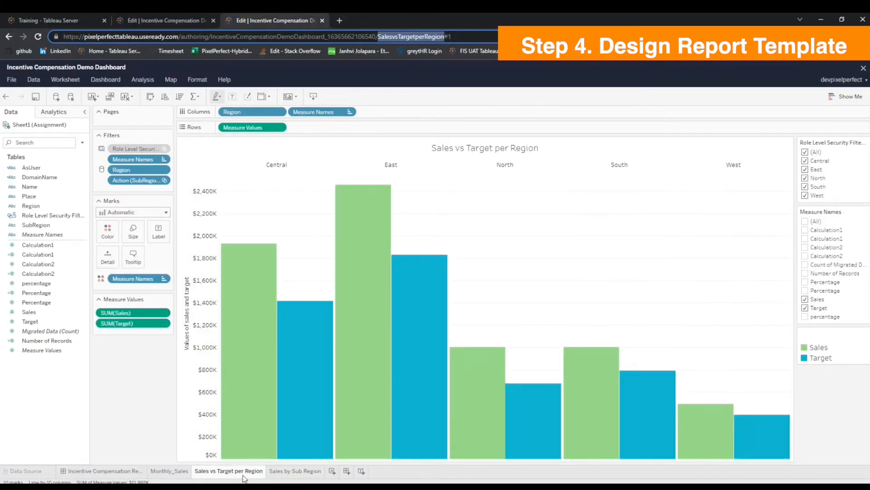
pyautogui.click(297, 471)
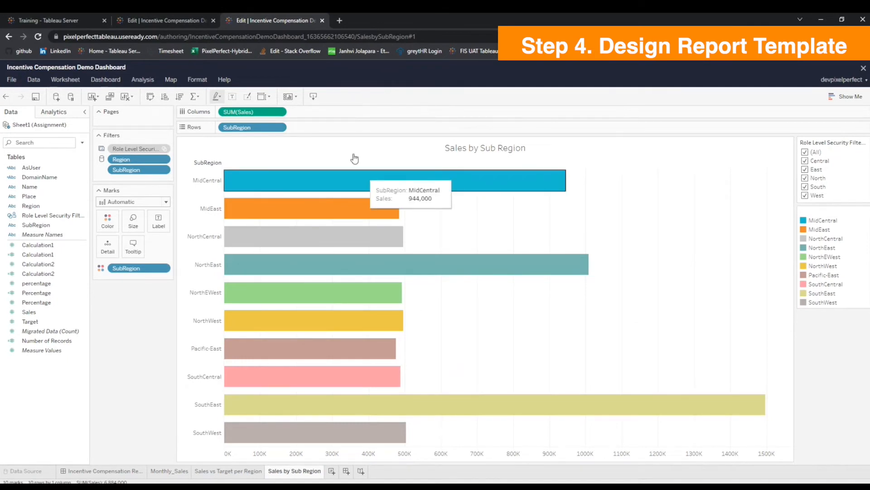
pyautogui.moveTo(358, 37); pyautogui.dragTo(409, 37)
pyautogui.hotkey('ctrl', 'c')
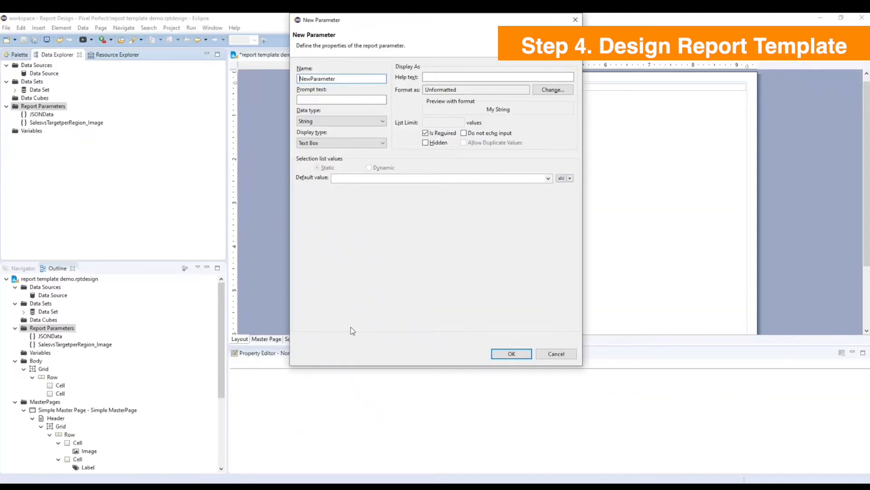
pyautogui.moveTo(352, 79); pyautogui.dragTo(286, 81)
pyautogui.hotkey('ctrl', 'v')
pyautogui.write('_Image')
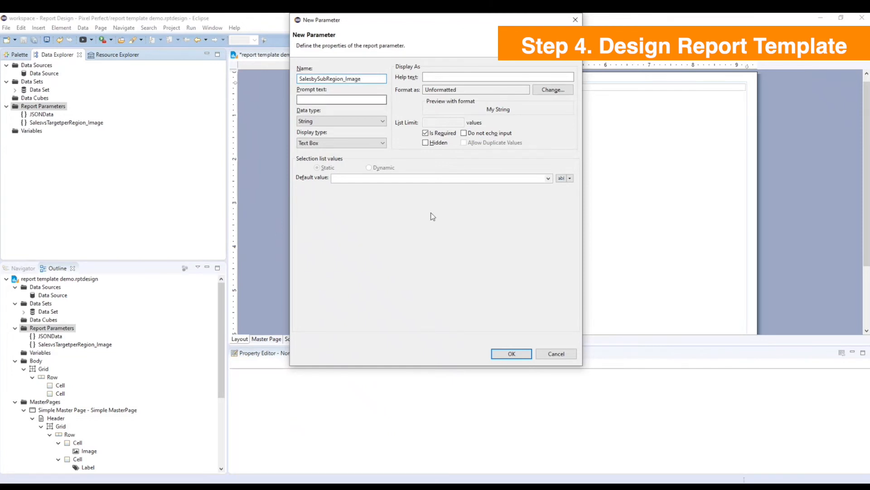
pyautogui.click(500, 351)
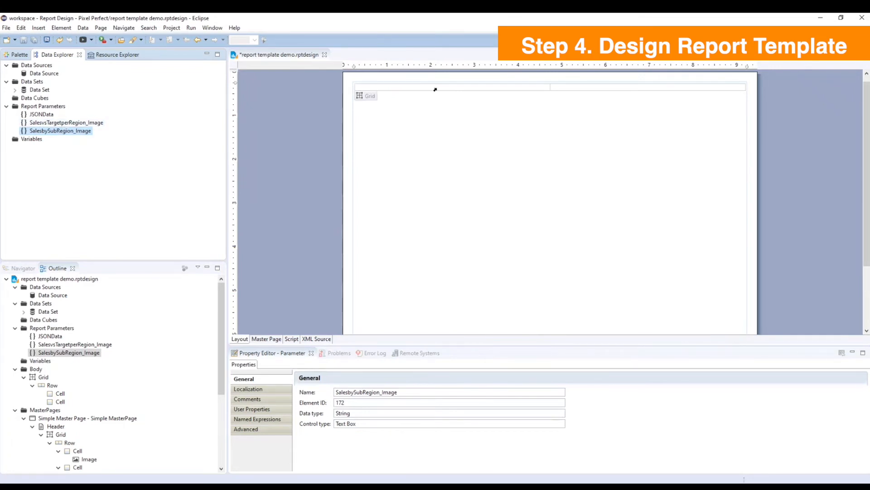
# Insert a dynamic image in the body grid's first cell with the expression org.apache.commons.codec.binary.Base64.decodeBase64(params["SheetName_Image"]).
pyautogui.rightClick(378, 88)
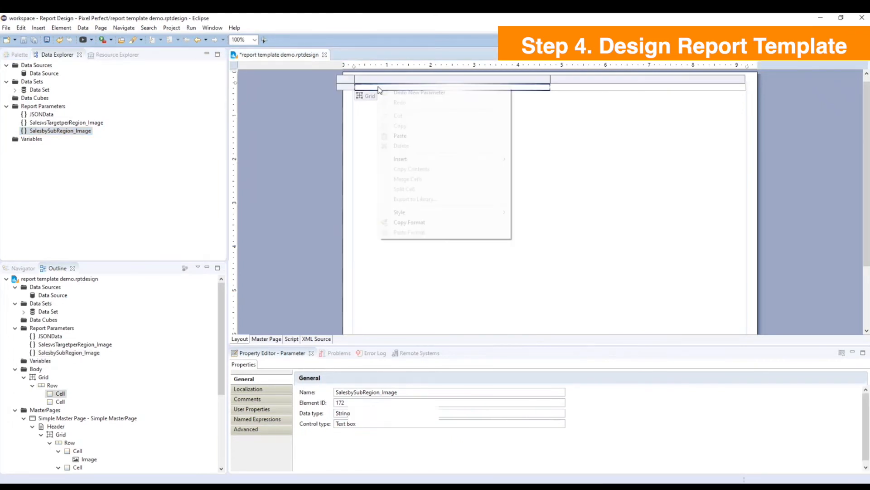
pyautogui.moveTo(408, 158)
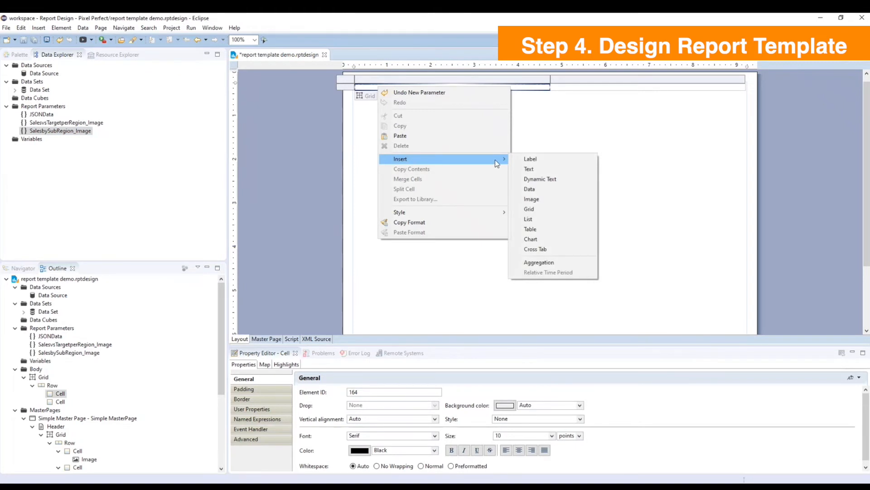
pyautogui.click(532, 199)
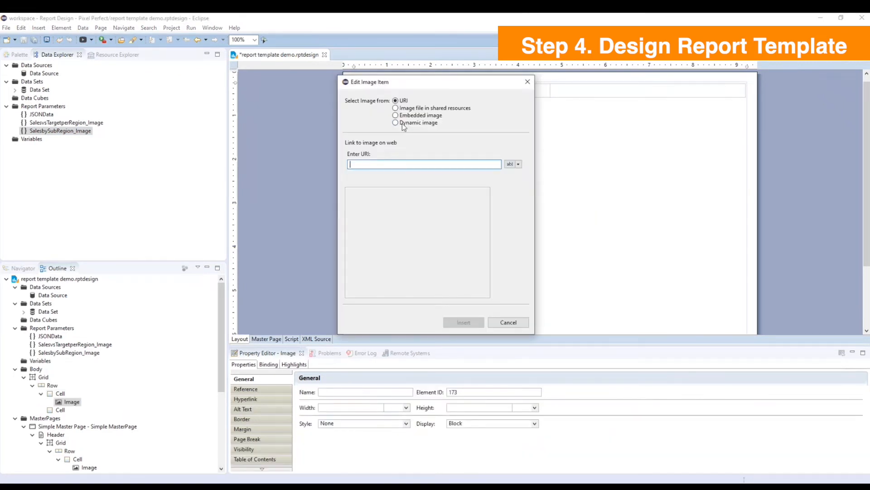
pyautogui.click(397, 122)
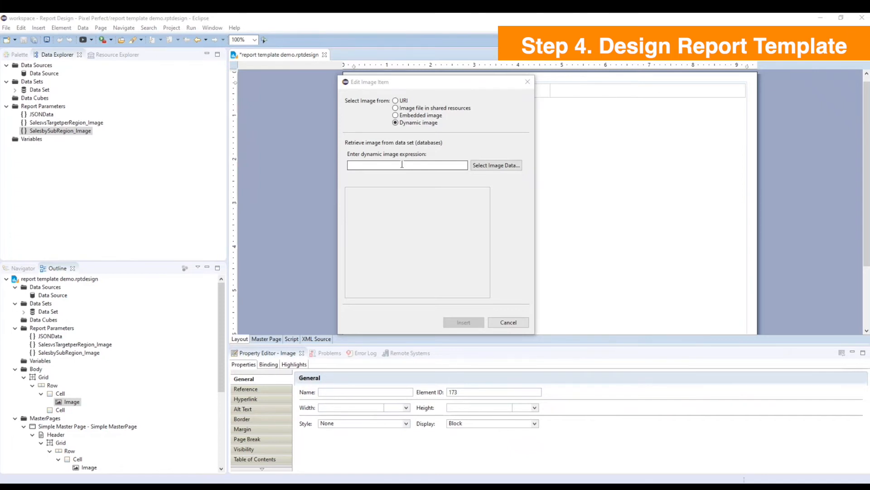
pyautogui.click(401, 167)
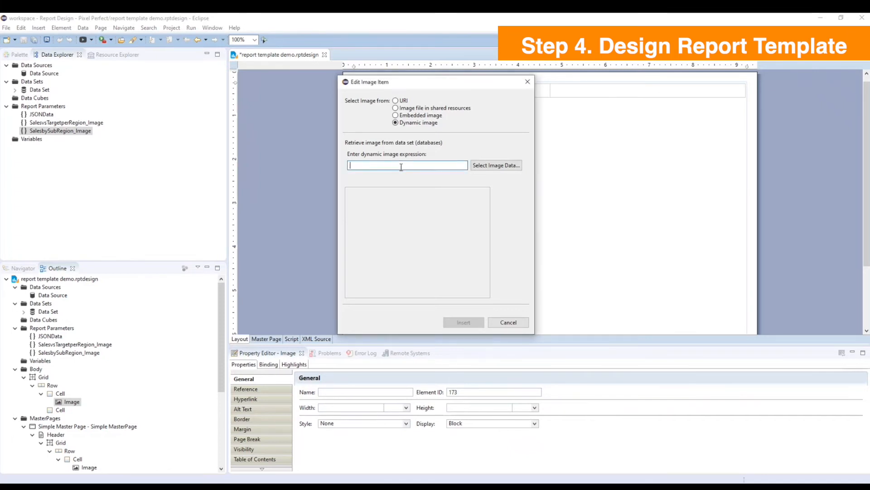
pyautogui.hotkey('ctrl', 'v')
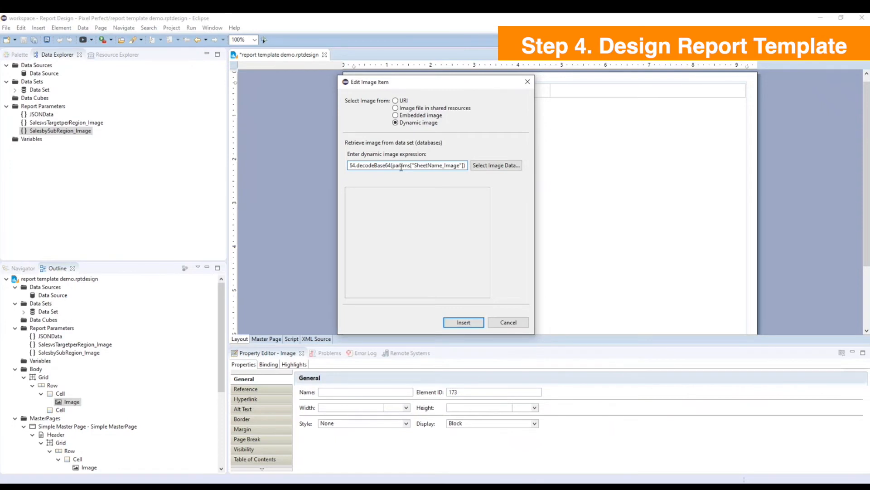
pyautogui.doubleClick(417, 165)
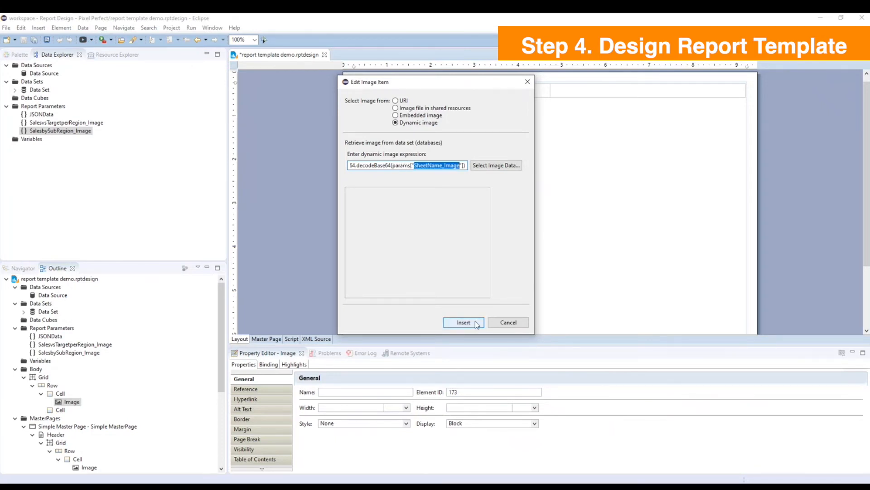
pyautogui.click(475, 321)
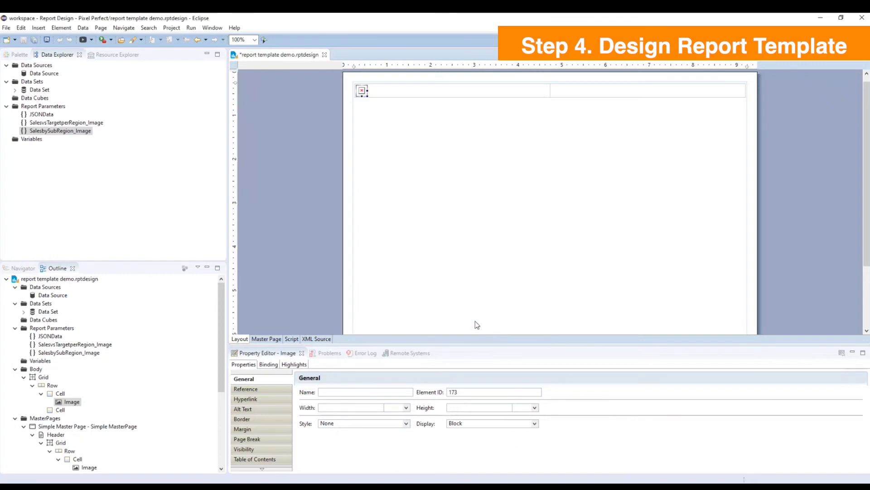
# Replace SheetName_Image in the first image's expression with the copied parameter name SalesvsTargetperRegion_Image.
pyautogui.click(55, 125)
pyautogui.doubleClick(55, 124)
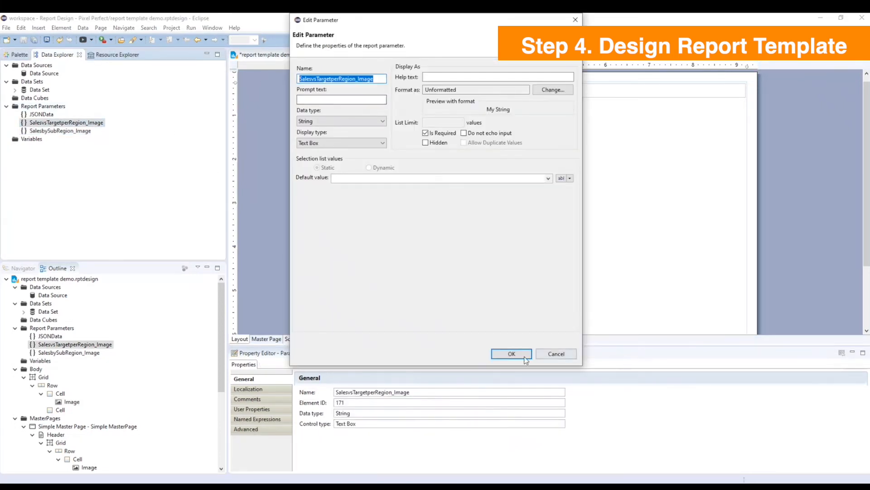
pyautogui.click(512, 354)
pyautogui.doubleClick(362, 92)
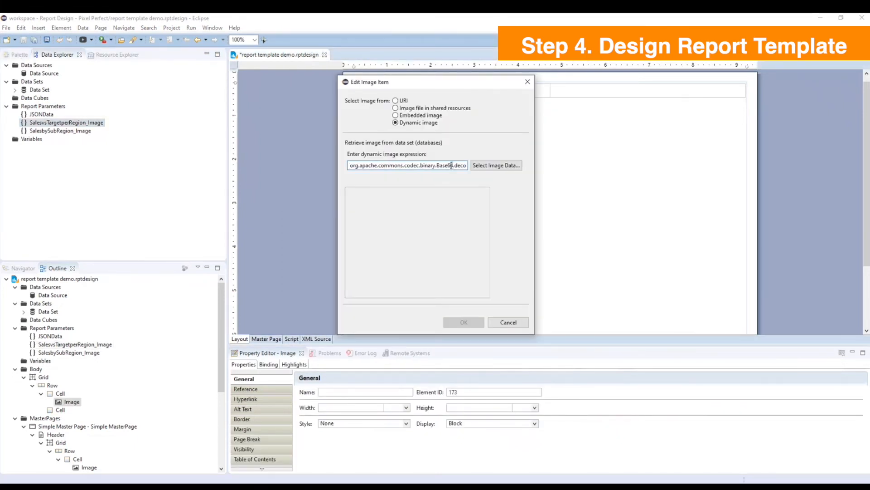
pyautogui.press('End')
pyautogui.moveTo(414, 165); pyautogui.dragTo(460, 167)
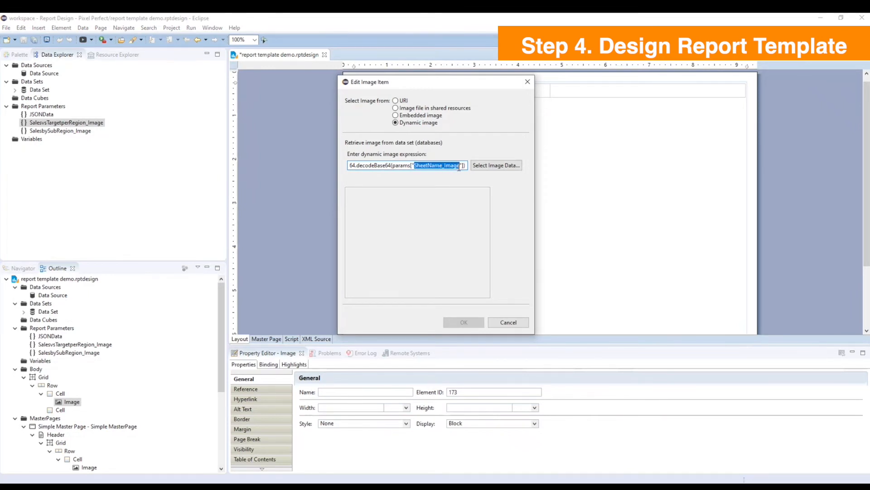
pyautogui.write('SalesvsTargetperRegion_Image')
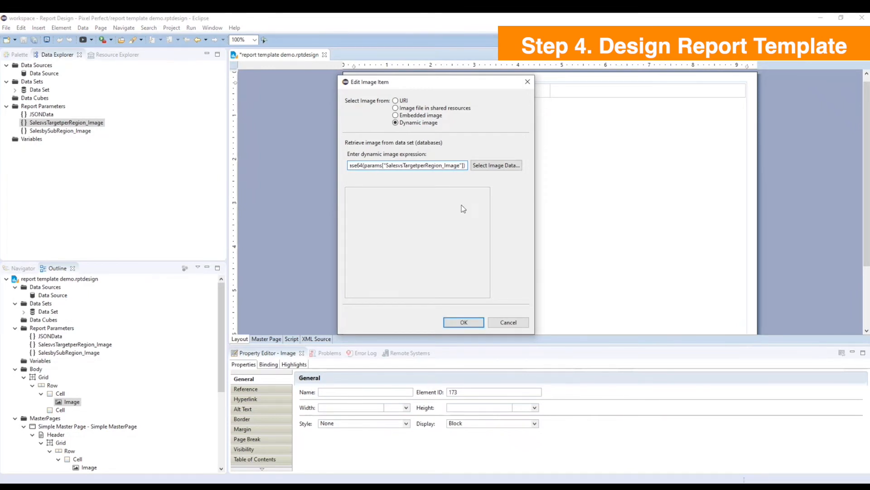
pyautogui.click(471, 323)
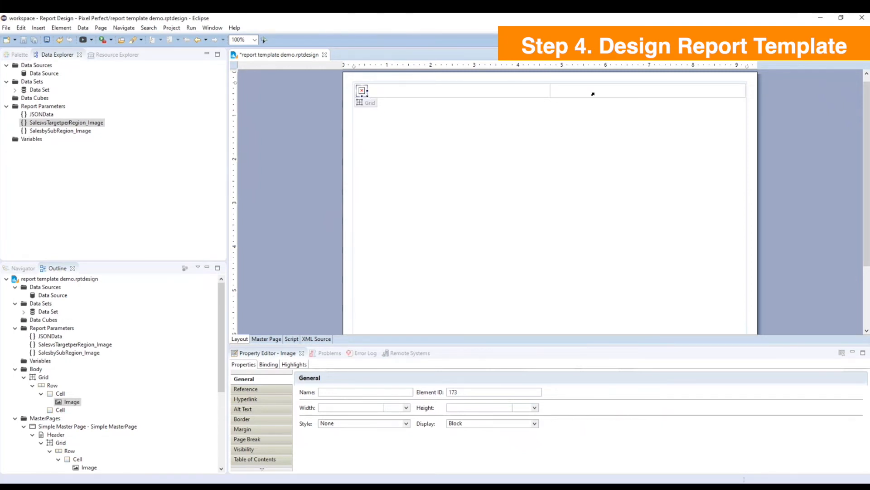
# Insert a dynamic image in the body grid's second cell with the same Base64 decode expression for params["SheetName_Image"].
pyautogui.rightClick(591, 94)
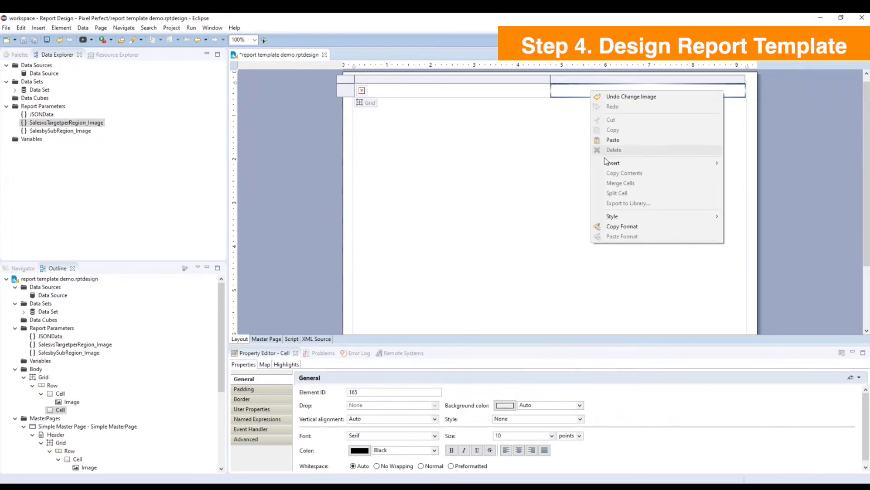
pyautogui.click(742, 203)
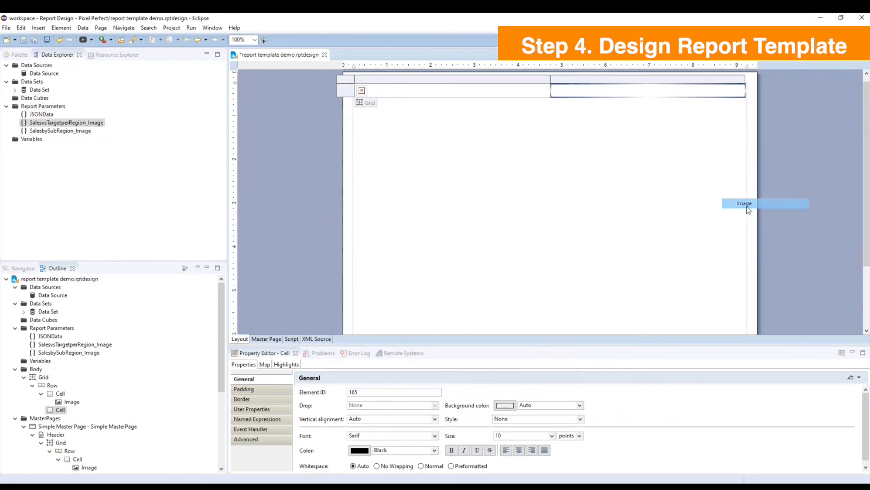
pyautogui.click(395, 123)
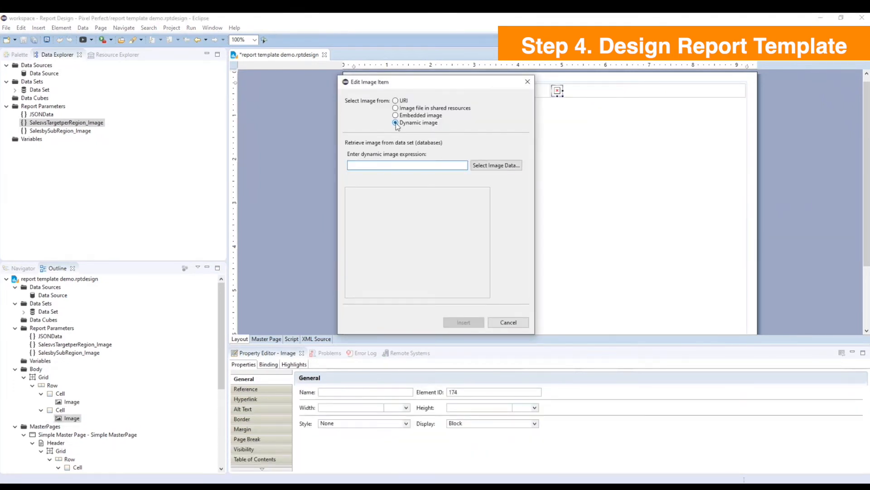
pyautogui.write('params["SalesbySubRegion_Image"].value')
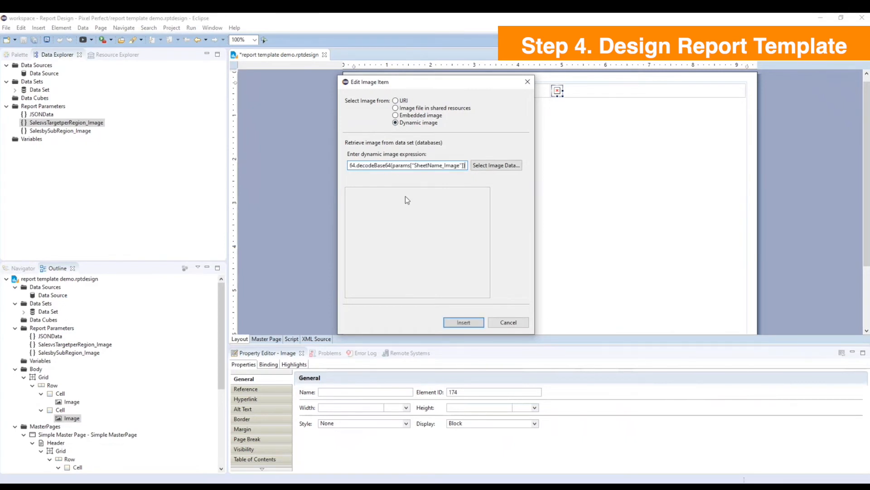
pyautogui.click(463, 321)
# Replace SheetName_Image in the second image's expression with the copied parameter name SalesbySubRegion_Image.
pyautogui.doubleClick(64, 131)
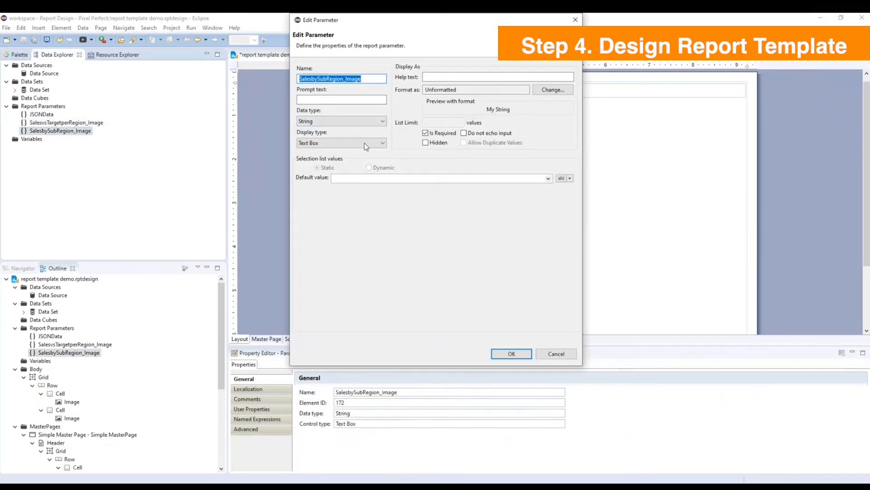
pyautogui.click(521, 353)
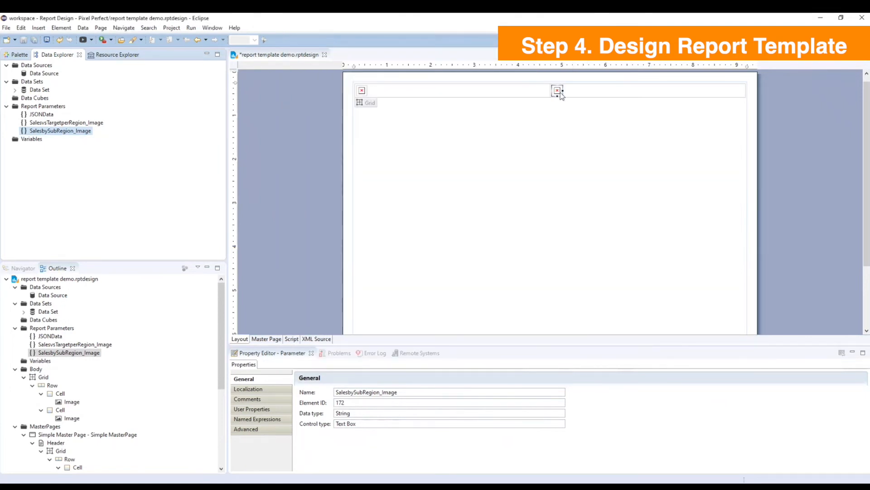
pyautogui.doubleClick(557, 91)
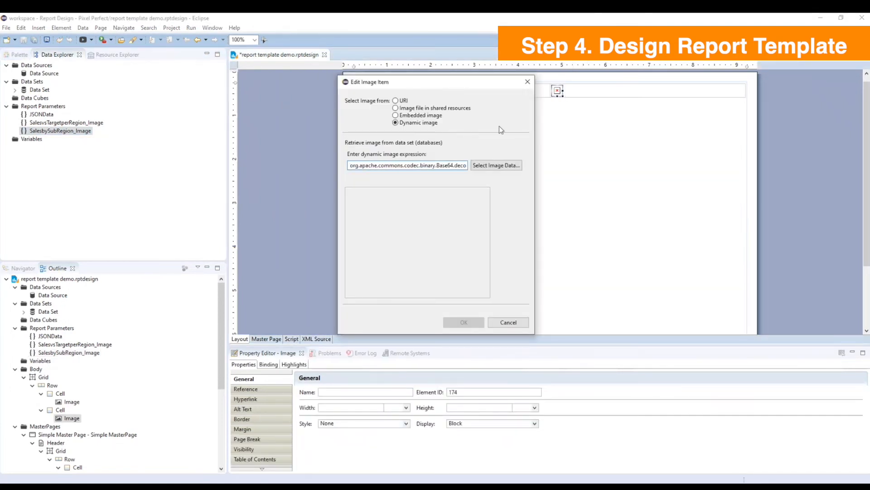
pyautogui.press('End')
pyautogui.moveTo(462, 165); pyautogui.dragTo(416, 167)
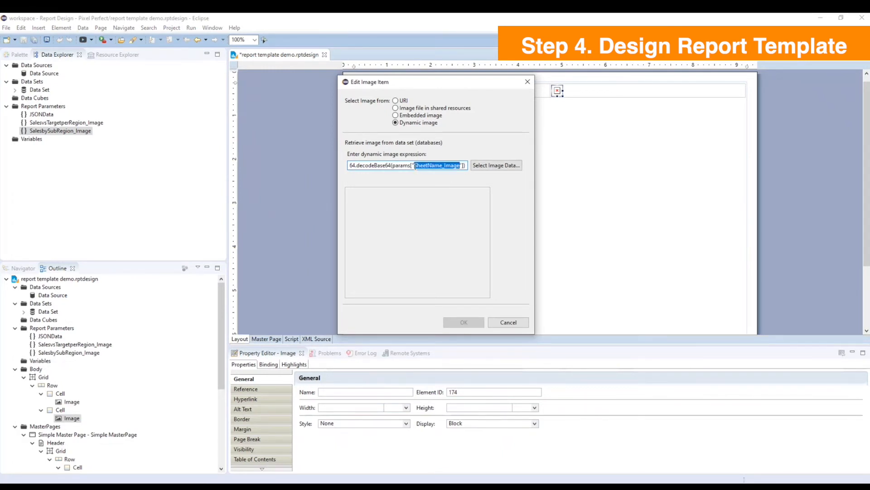
pyautogui.write('SalesbySubRegion_Image')
pyautogui.click(466, 322)
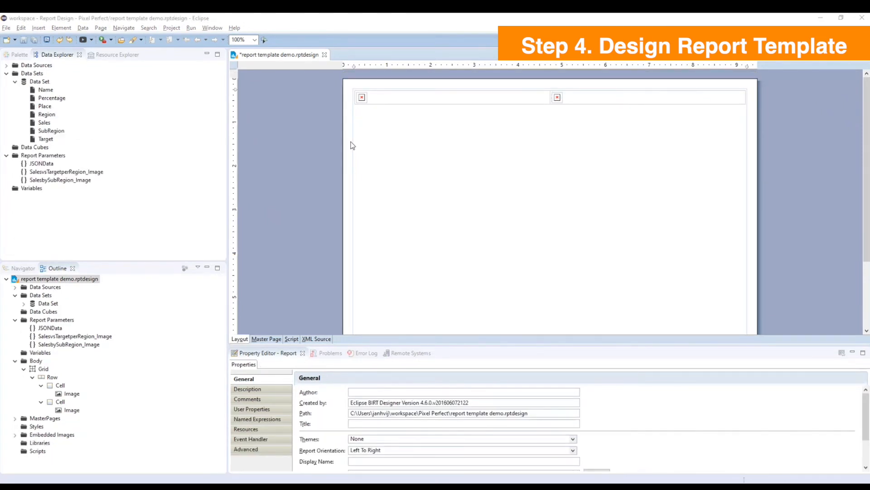
# Set the height of both images in the body grid to 4 in.
pyautogui.click(362, 97)
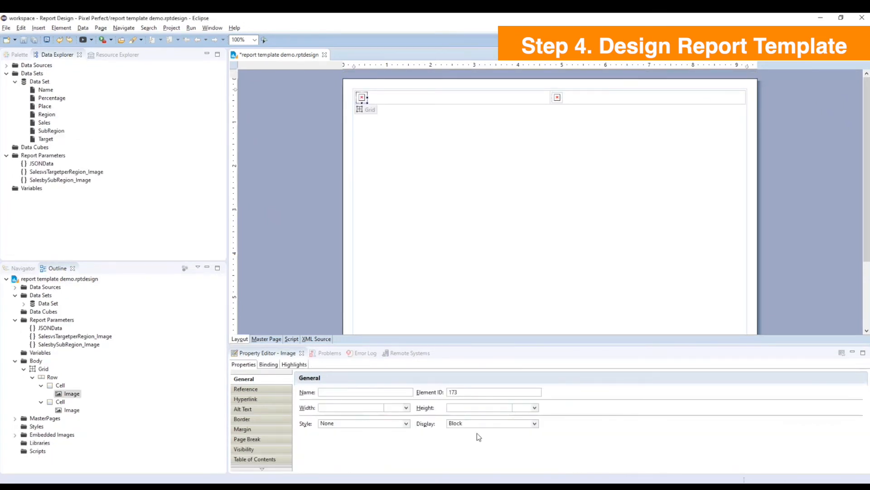
pyautogui.click(479, 407)
pyautogui.write('4')
pyautogui.press('Return')
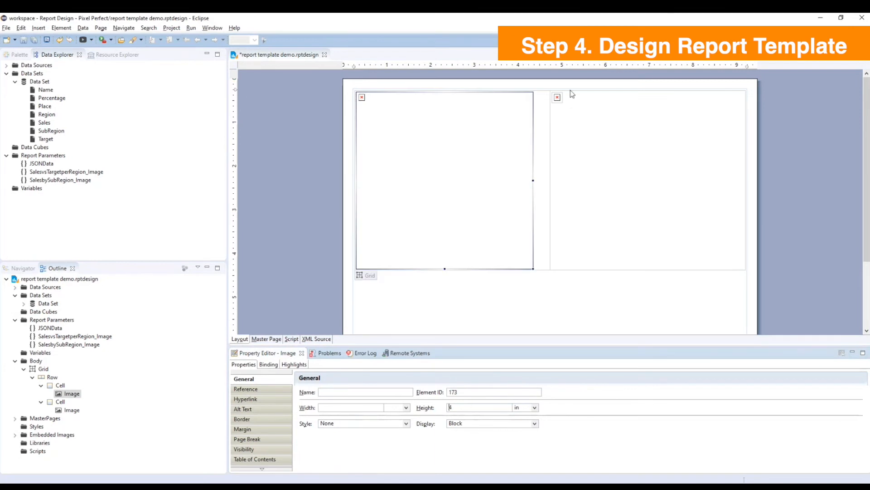
pyautogui.click(558, 97)
pyautogui.click(459, 407)
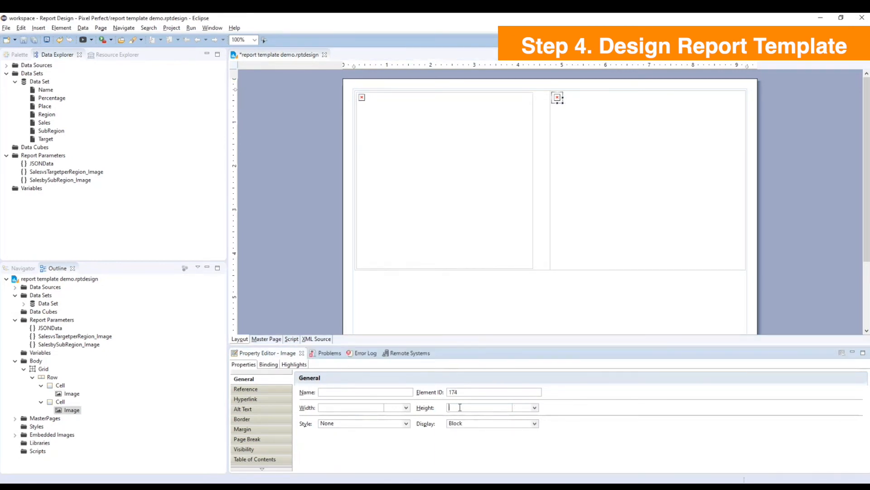
pyautogui.write('4')
pyautogui.press('Return')
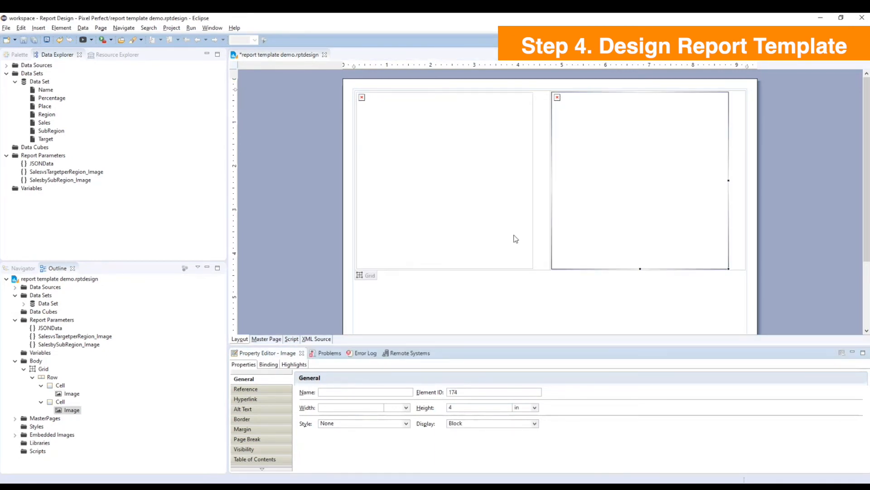
# Center the contents of both body grid columns horizontally.
pyautogui.click(542, 219)
pyautogui.click(538, 87)
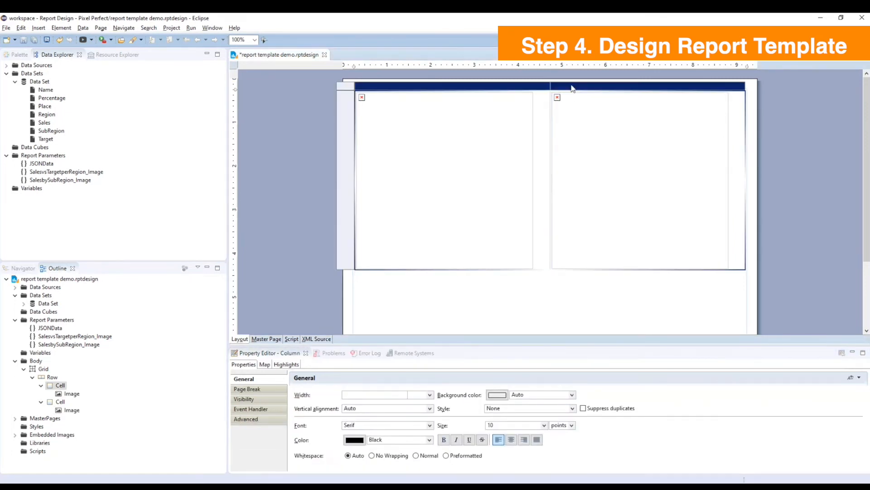
pyautogui.click(511, 440)
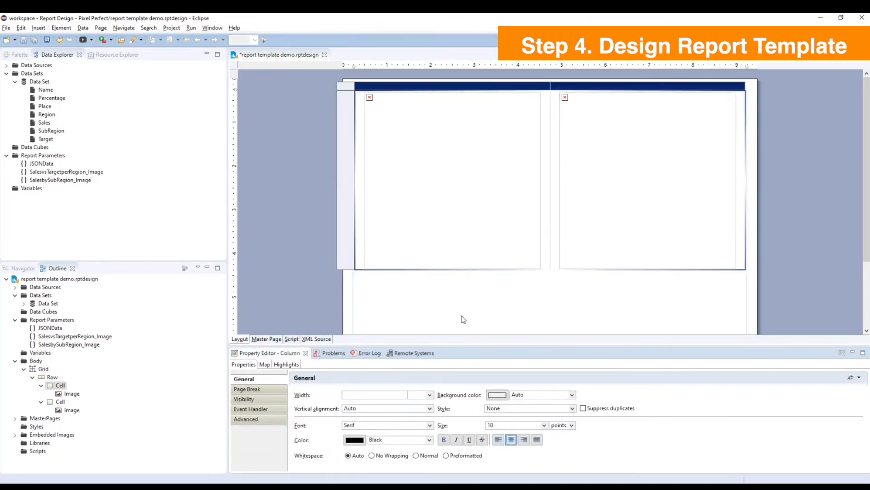
# Set the height of the body grid's row to 4.5 in.
pyautogui.click(346, 248)
pyautogui.click(359, 397)
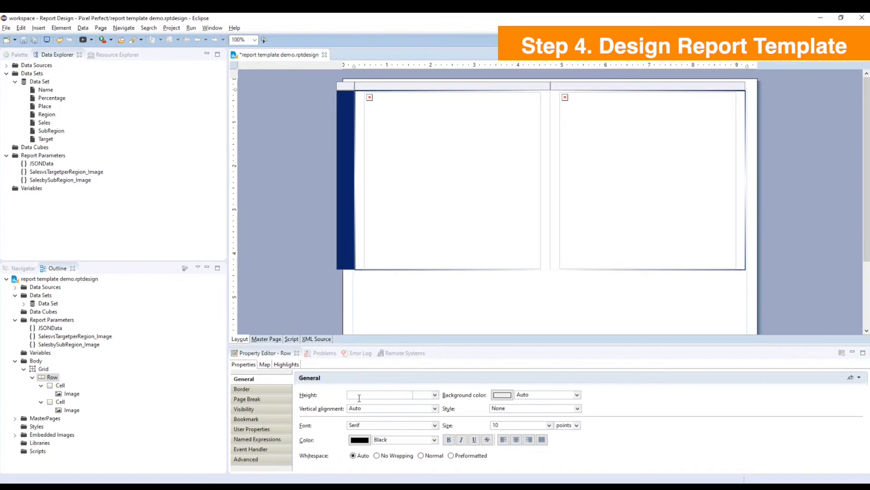
pyautogui.write('4.5')
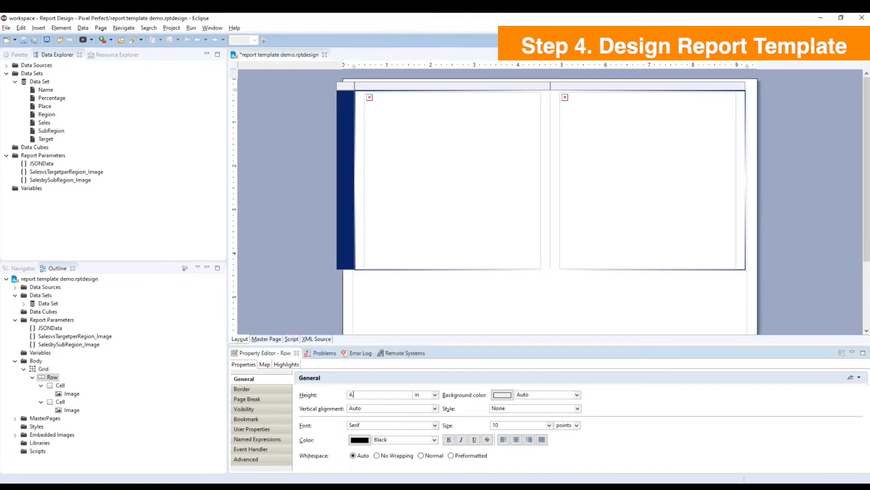
pyautogui.press('Return')
pyautogui.scroll(-3, 434, 328)
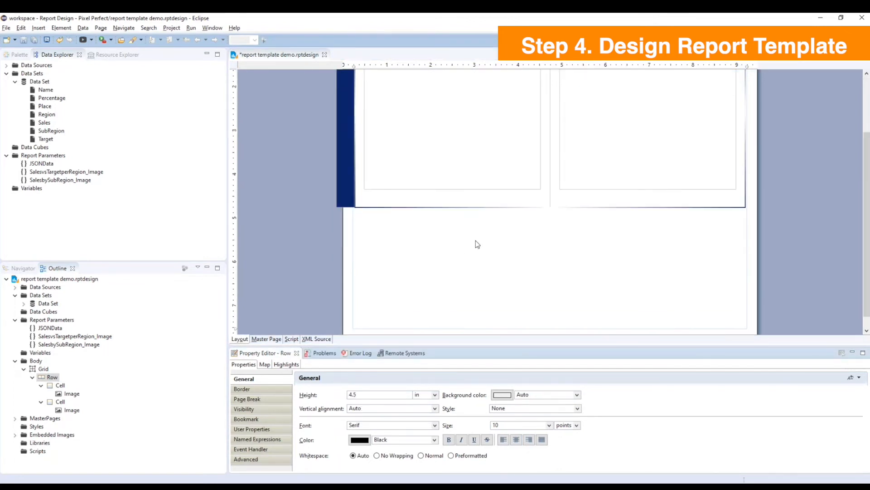
pyautogui.click(475, 240)
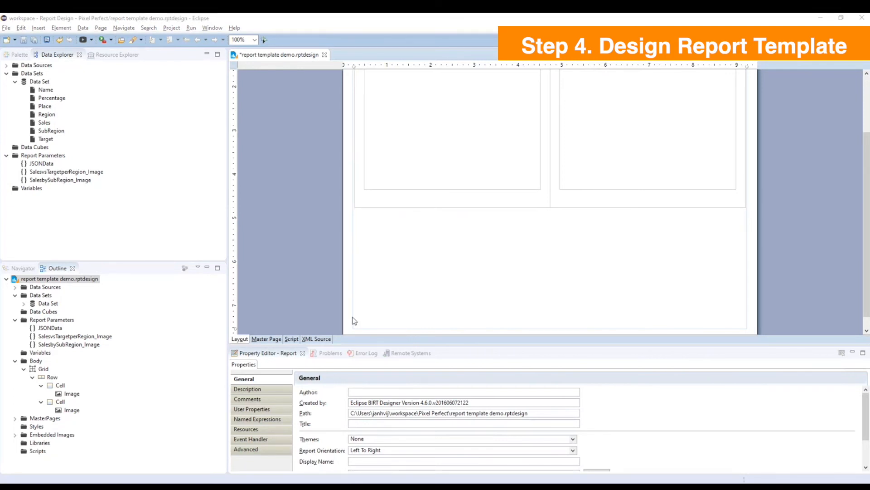
# Insert a table with 7 columns and 1 detail row below the image grid, with no data set assigned.
pyautogui.hotkey('alt', 'Tab')
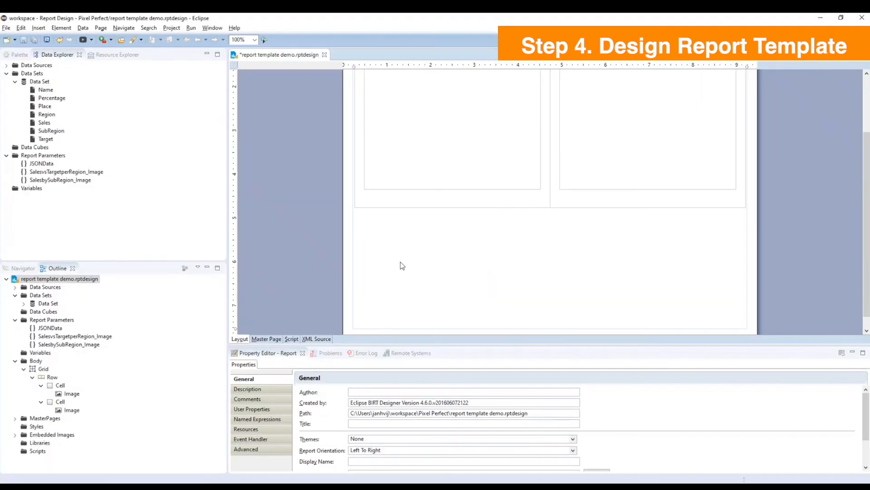
pyautogui.rightClick(401, 262)
pyautogui.moveTo(439, 340)
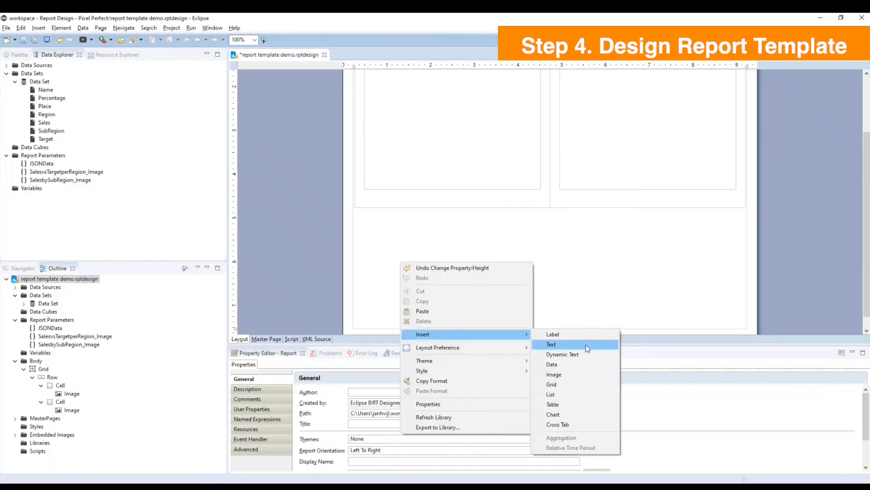
pyautogui.click(586, 405)
pyautogui.doubleClick(427, 193)
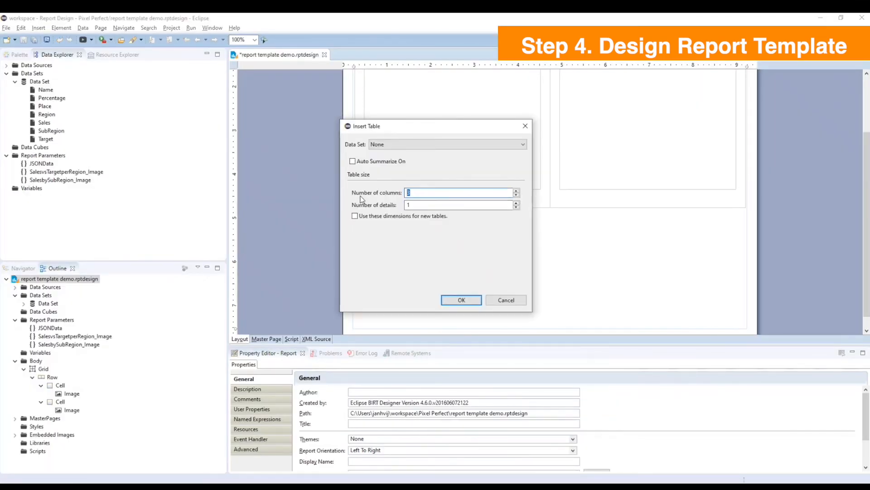
pyautogui.write('7')
pyautogui.click(462, 300)
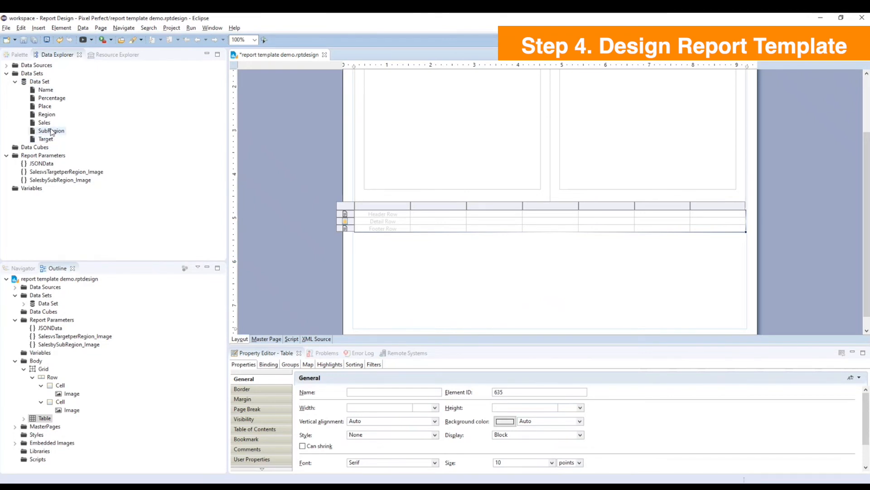
# Fill the table's detail row with the data set fields Name, Region, SubRegion, Place, Sales, Target and Percentage, in that order.
pyautogui.moveTo(45, 89); pyautogui.dragTo(379, 224)
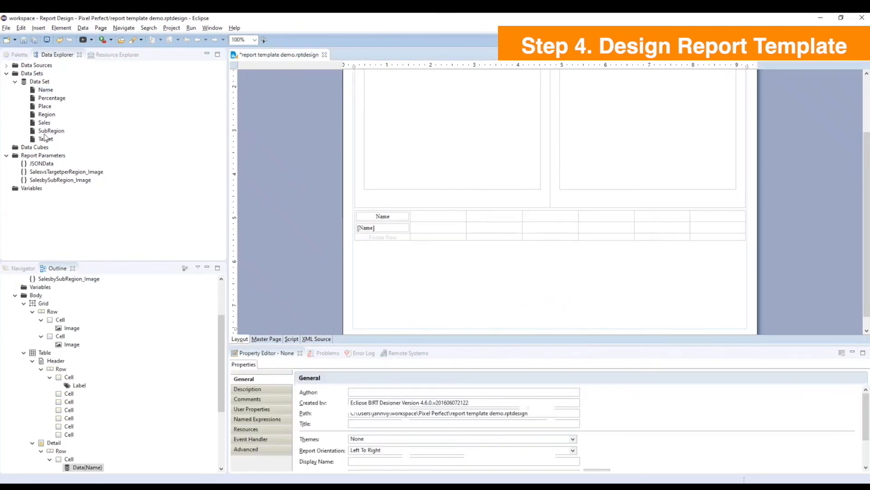
pyautogui.moveTo(50, 117); pyautogui.dragTo(494, 229)
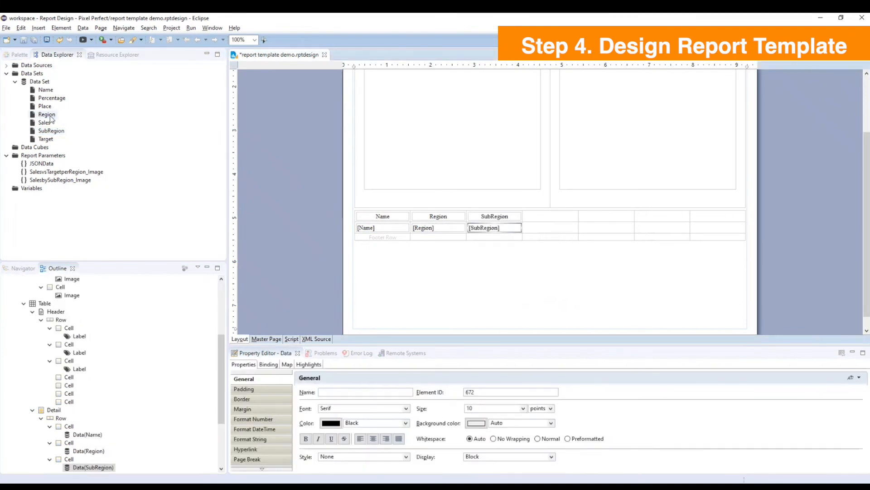
pyautogui.moveTo(46, 107); pyautogui.dragTo(550, 228)
pyautogui.moveTo(44, 123); pyautogui.dragTo(605, 228)
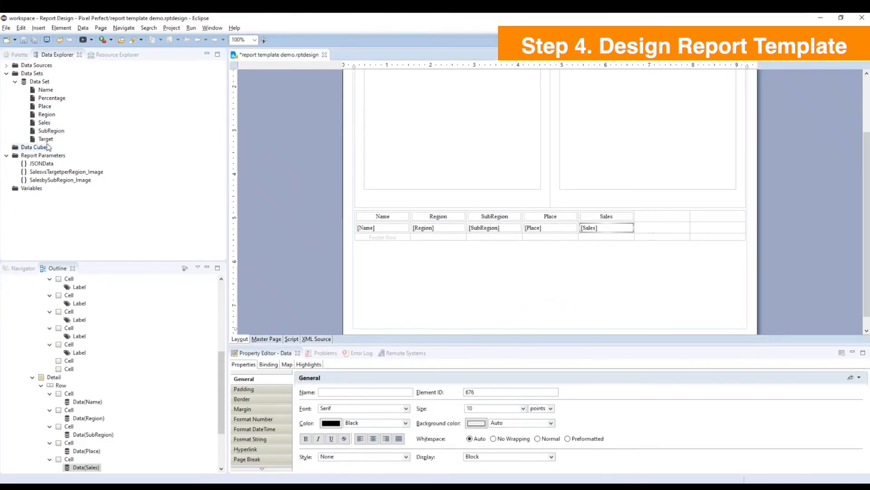
pyautogui.moveTo(45, 139); pyautogui.dragTo(662, 229)
pyautogui.moveTo(51, 98); pyautogui.dragTo(725, 230)
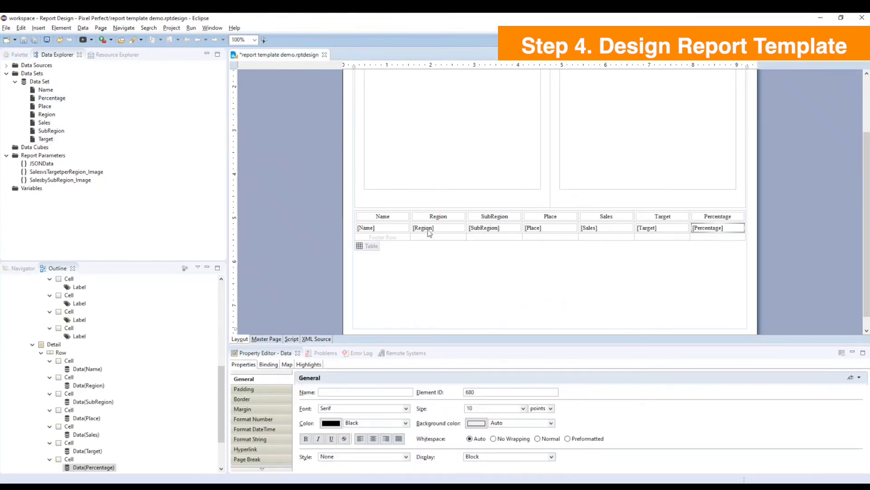
# Make the table's header row bold and set its background color to the copied value #D0E8E8.
pyautogui.moveTo(364, 232)
pyautogui.click(371, 247)
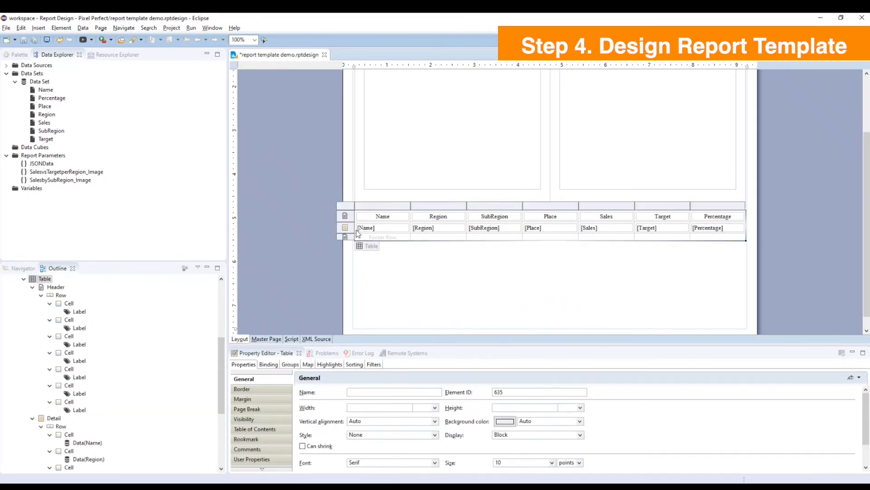
pyautogui.click(347, 217)
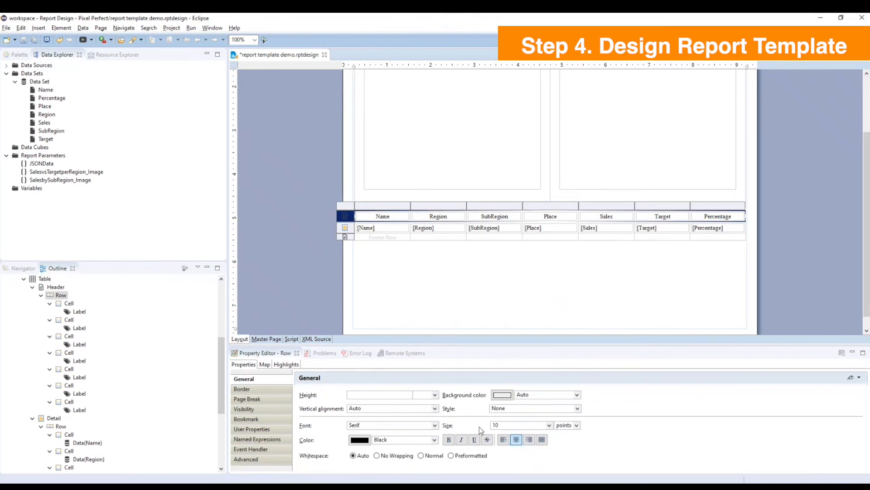
pyautogui.click(450, 440)
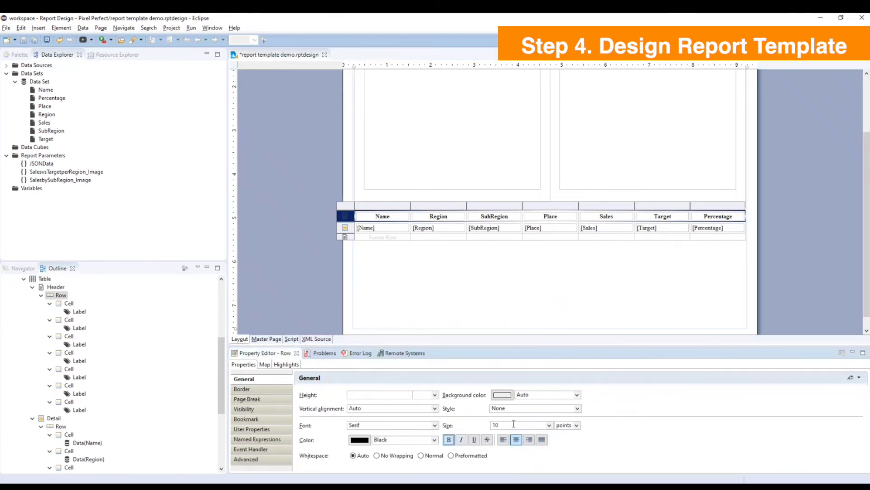
pyautogui.click(578, 395)
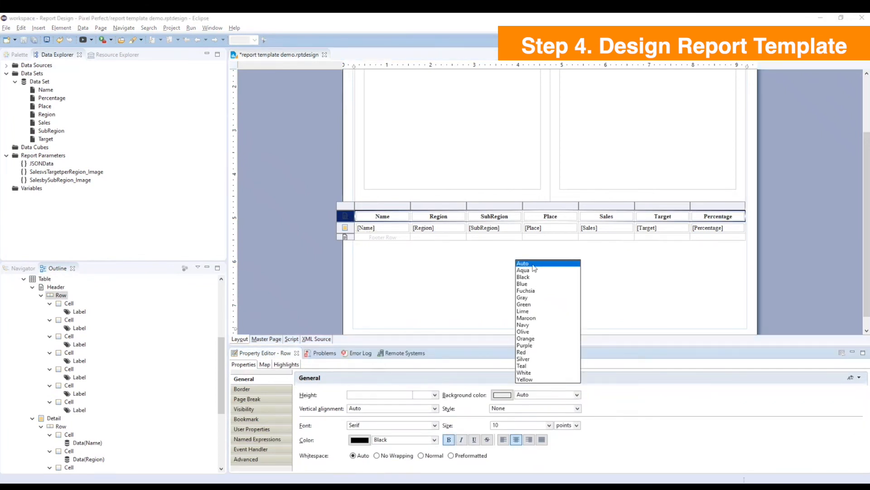
pyautogui.click(531, 394)
pyautogui.moveTo(531, 394); pyautogui.dragTo(516, 396)
pyautogui.write('#D0E8E8')
pyautogui.click(601, 311)
# Left-align the Name through Place columns and center the Sales, Target and Percentage columns of the table.
pyautogui.click(381, 236)
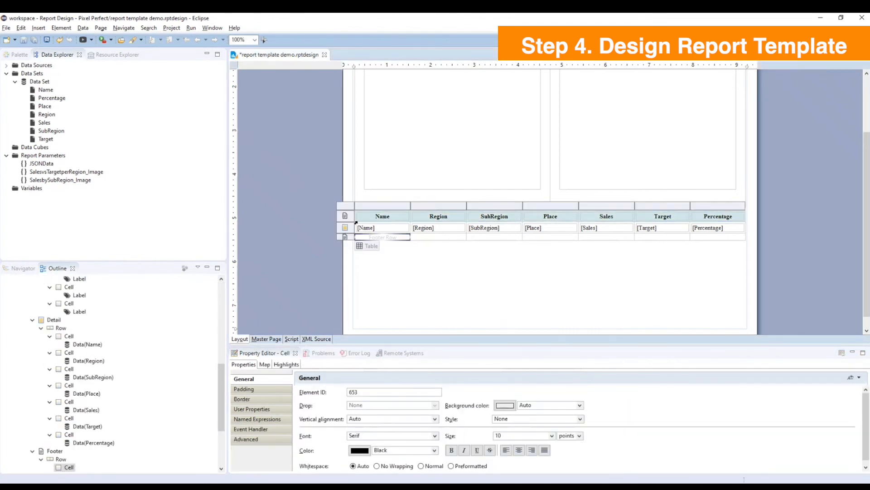
pyautogui.click(372, 205)
pyautogui.keyDown('shift'); pyautogui.click(530, 206); pyautogui.keyUp('shift')
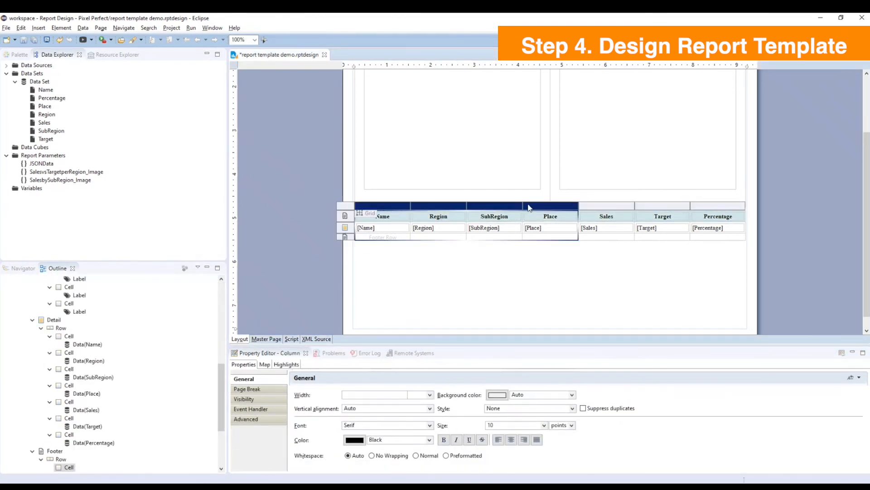
pyautogui.click(499, 440)
pyautogui.click(606, 206)
pyautogui.keyDown('shift'); pyautogui.click(712, 206); pyautogui.keyUp('shift')
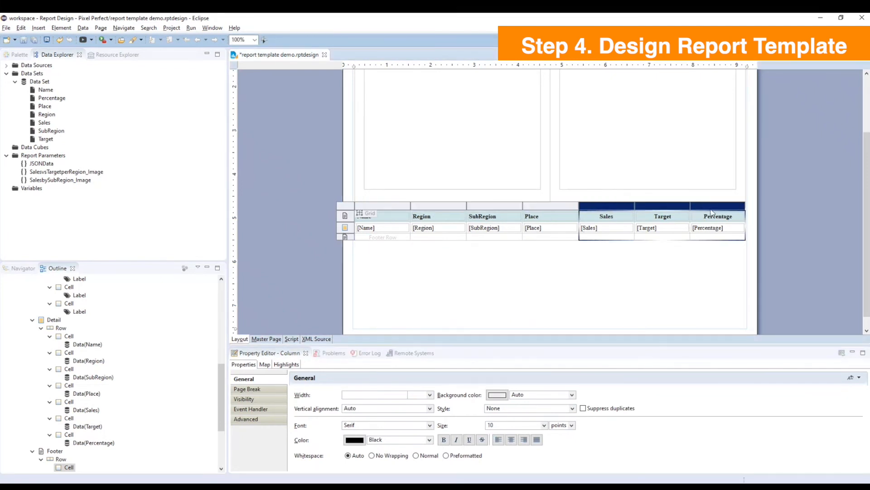
pyautogui.click(511, 439)
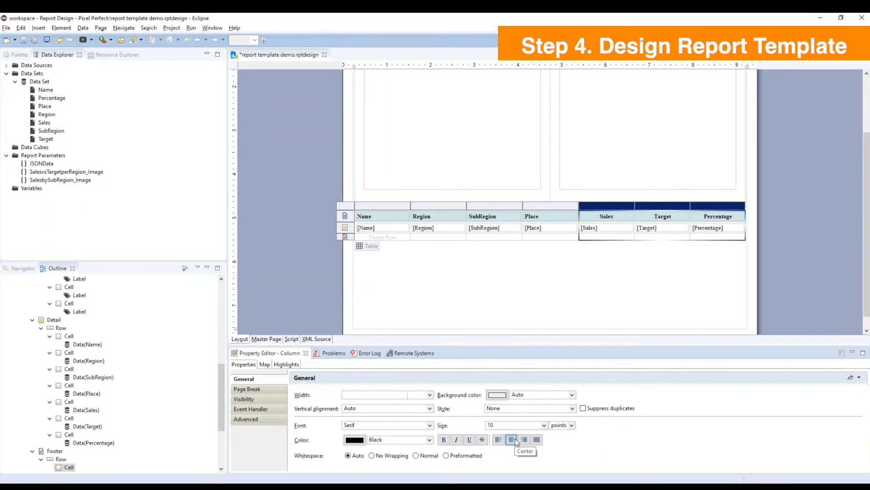
# Apply a solid border in color #D0E8E8 to all four sides of every cell in the table.
pyautogui.click(364, 237)
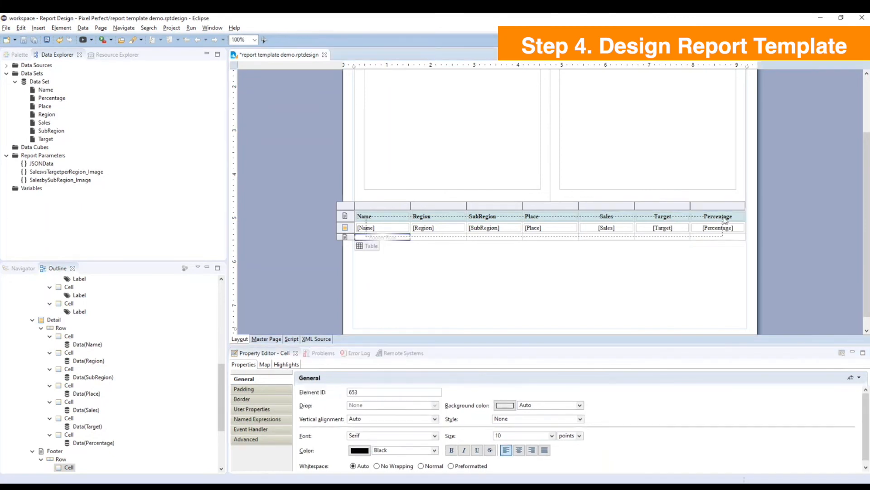
pyautogui.click(243, 398)
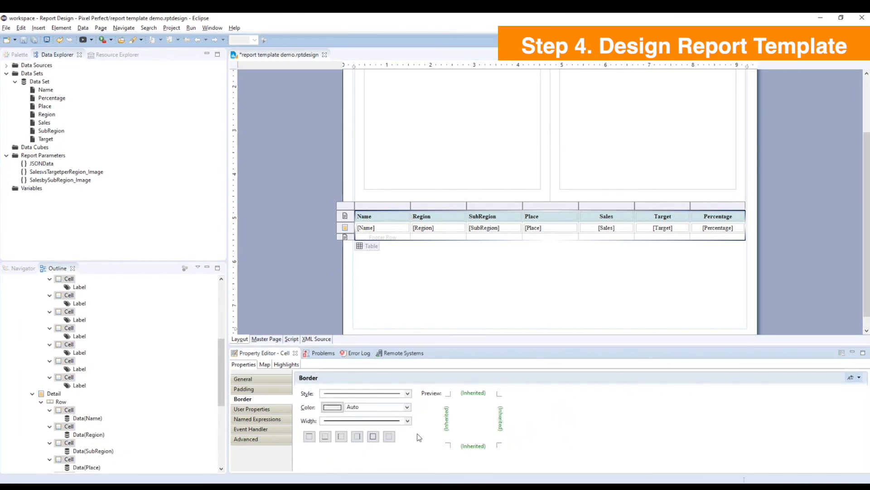
pyautogui.click(409, 419)
pyautogui.click(381, 301)
pyautogui.moveTo(369, 406); pyautogui.dragTo(344, 406)
pyautogui.write('#D0E8E8')
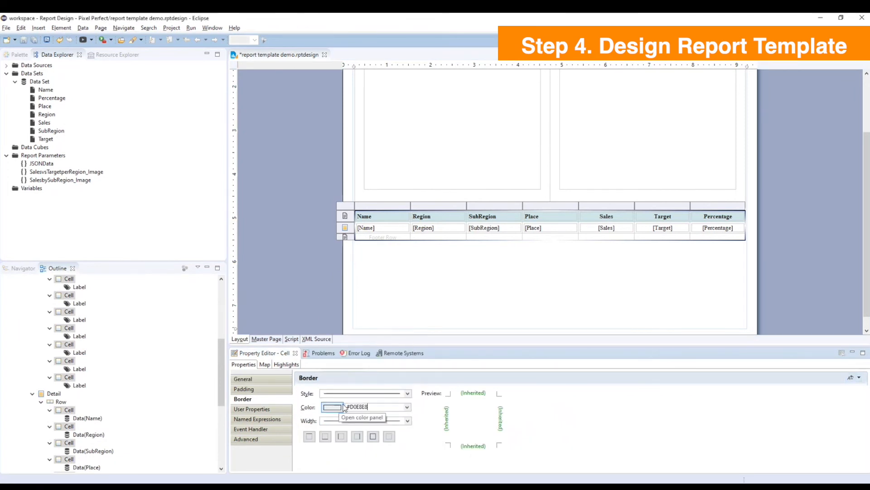
pyautogui.click(374, 438)
pyautogui.click(410, 284)
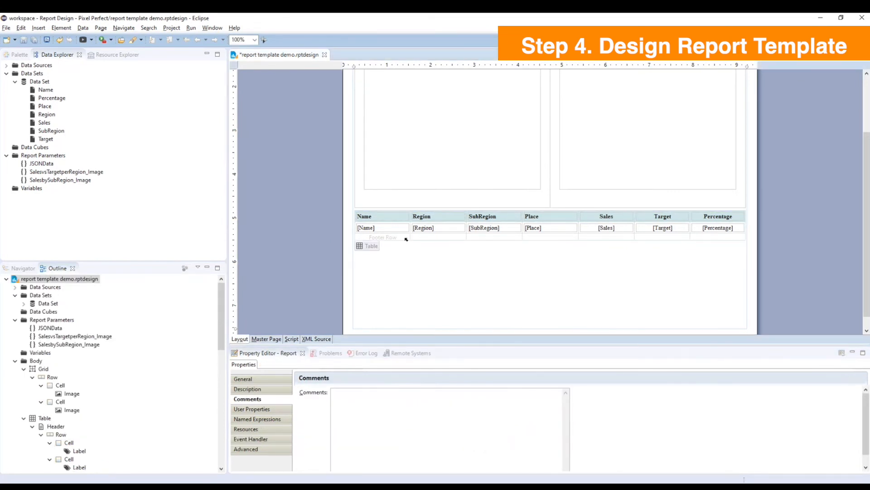
# Delete the footer row of the sales table.
pyautogui.click(404, 236)
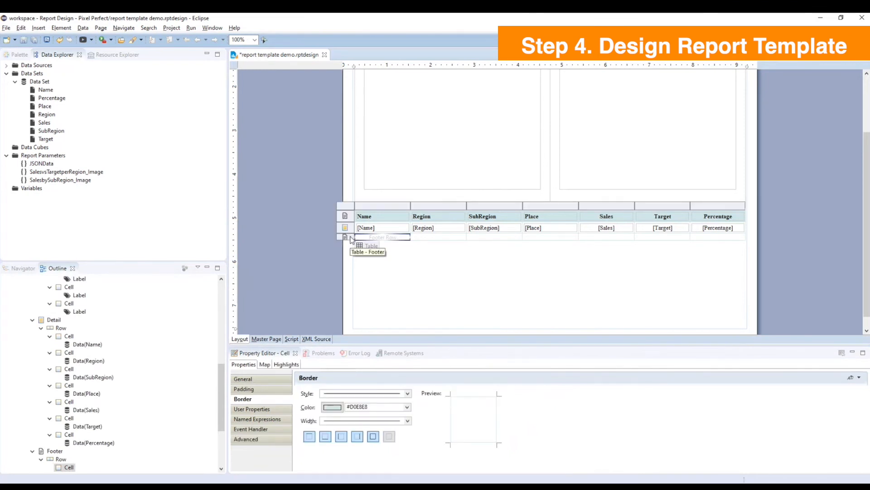
pyautogui.click(346, 237)
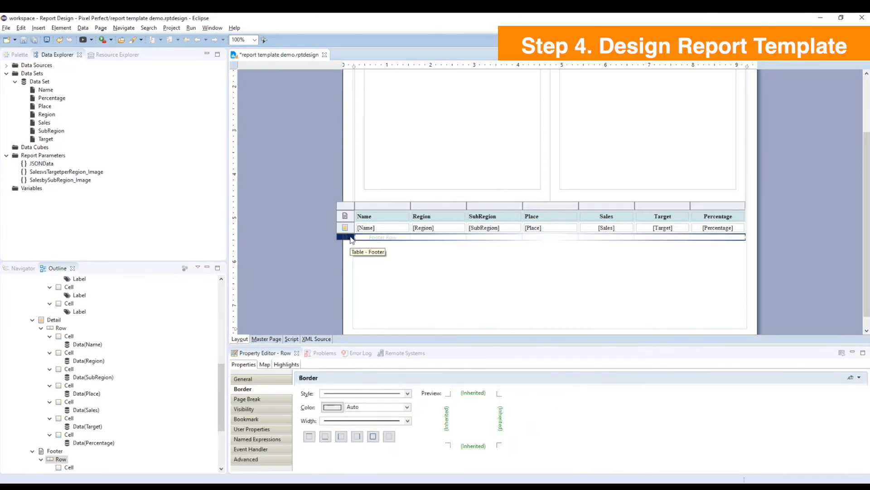
pyautogui.press('Delete')
pyautogui.click(518, 272)
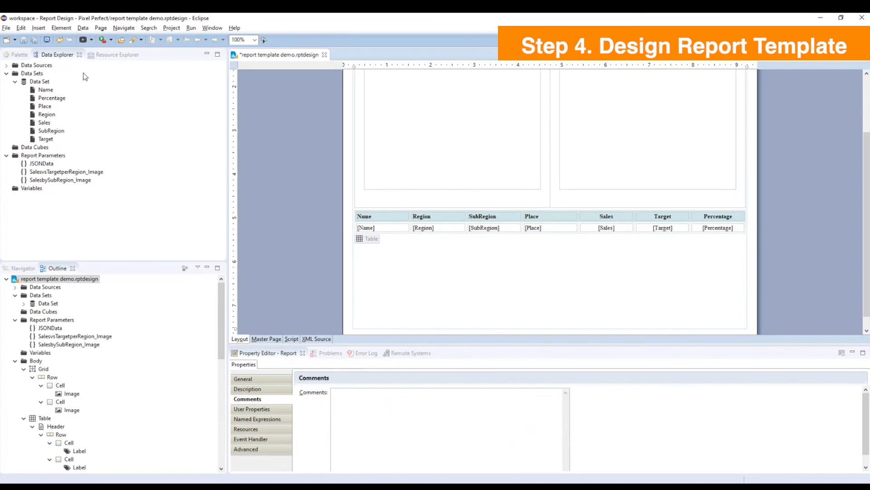
# Review the finished body layout and save the report template.
pyautogui.scroll(3, 495, 194)
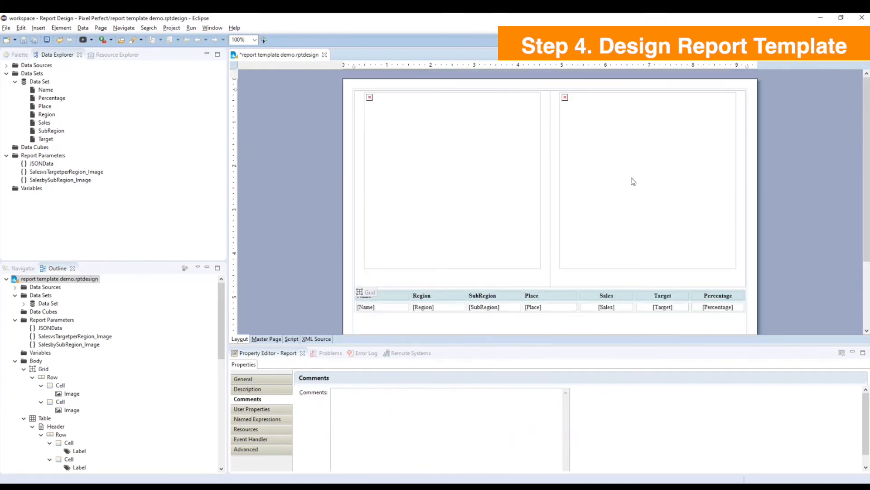
pyautogui.scroll(-3, 591, 199)
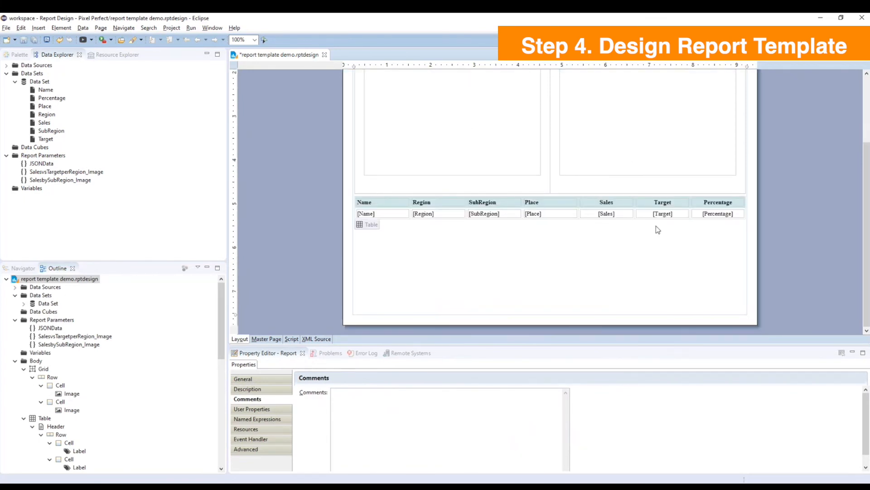
pyautogui.click(6, 28)
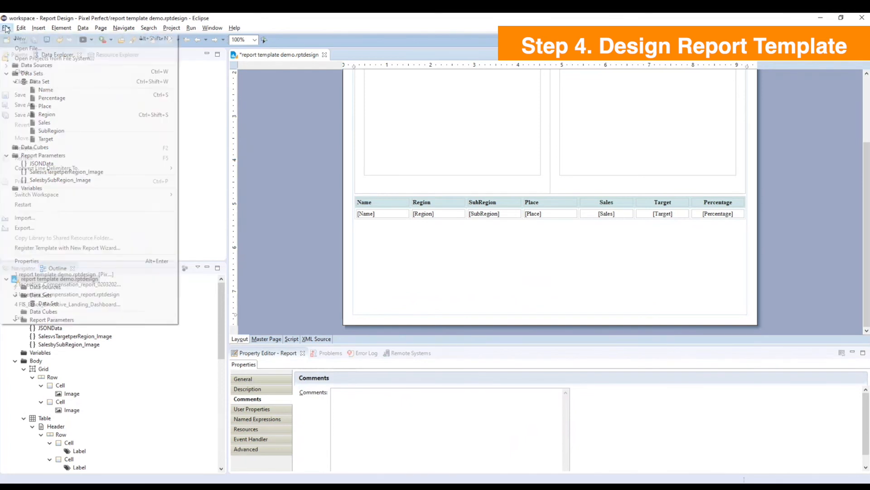
pyautogui.click(113, 95)
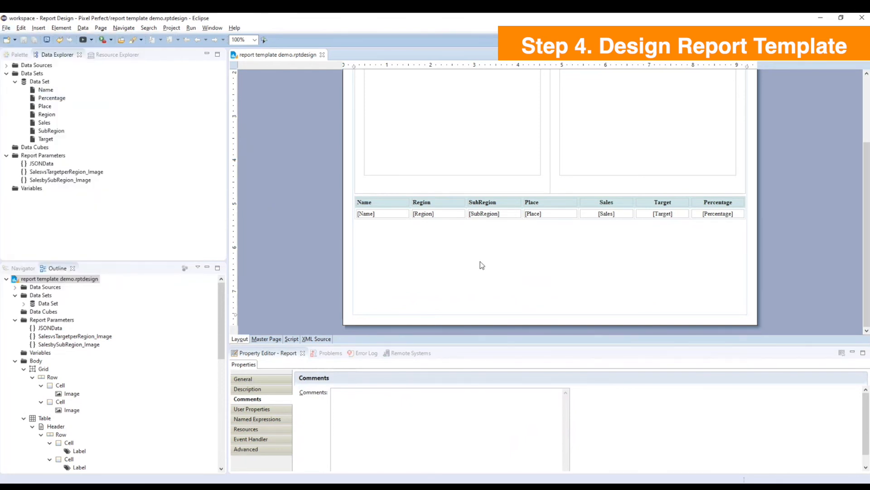
pyautogui.scroll(5, 482, 261)
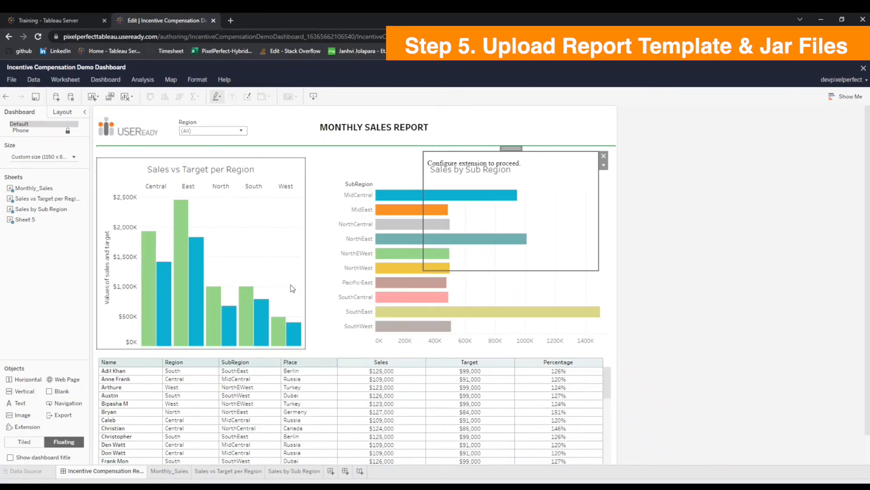
# Open the Pixel Perfect extension's configuration from the Tableau dashboard and go to its Upload Report Template section.
pyautogui.click(606, 165)
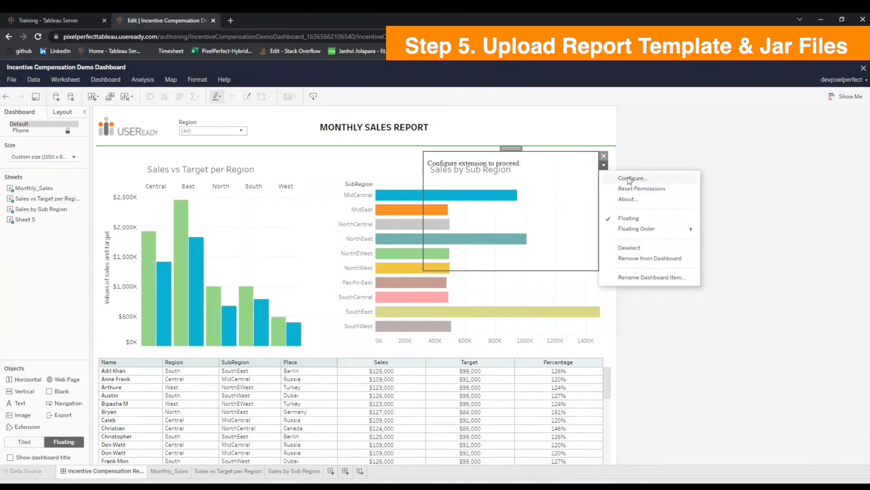
pyautogui.click(631, 178)
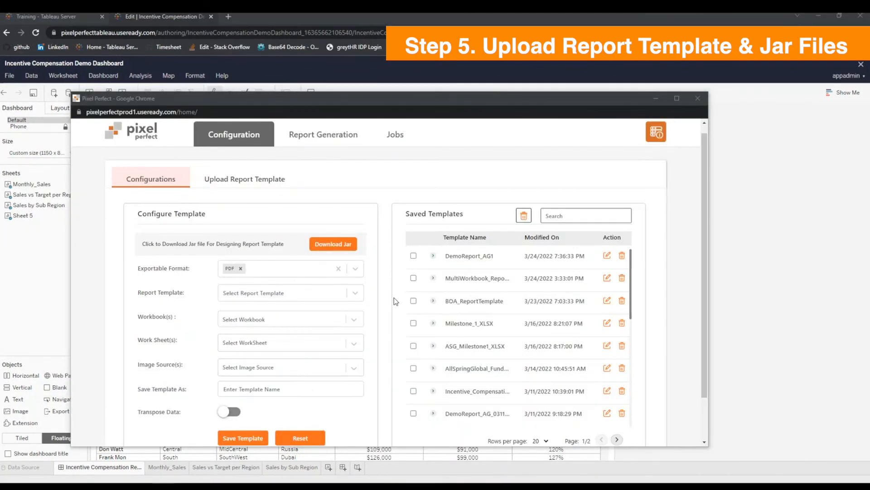
pyautogui.click(251, 180)
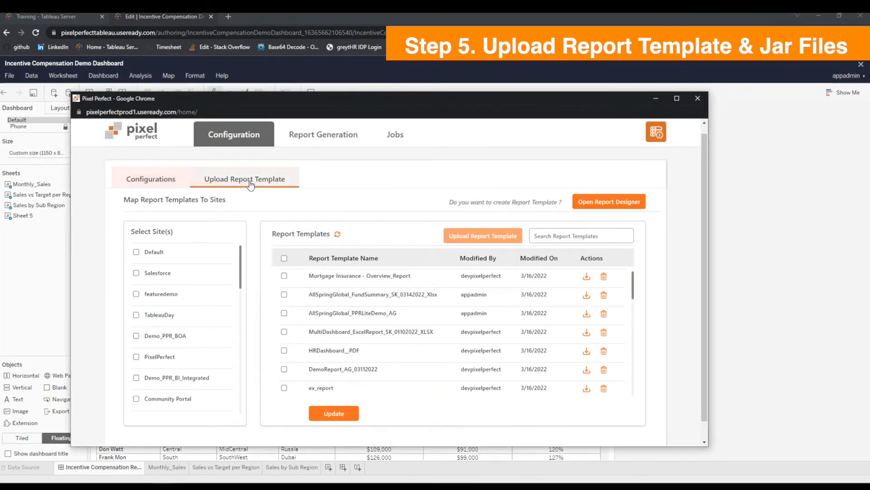
# Upload the IncentiveCompensationDemoDashboard jar file and report template demo.rptdesign from the Desktop folder templates and jars to the Default site.
pyautogui.click(137, 253)
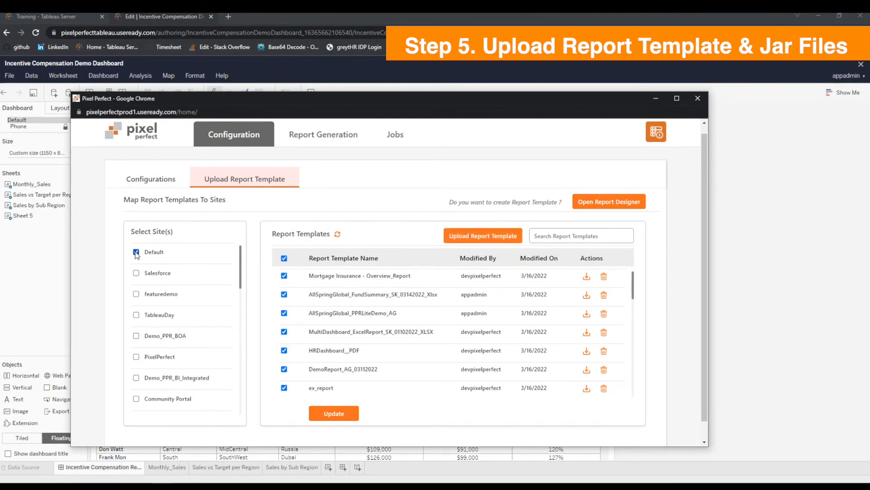
pyautogui.click(454, 237)
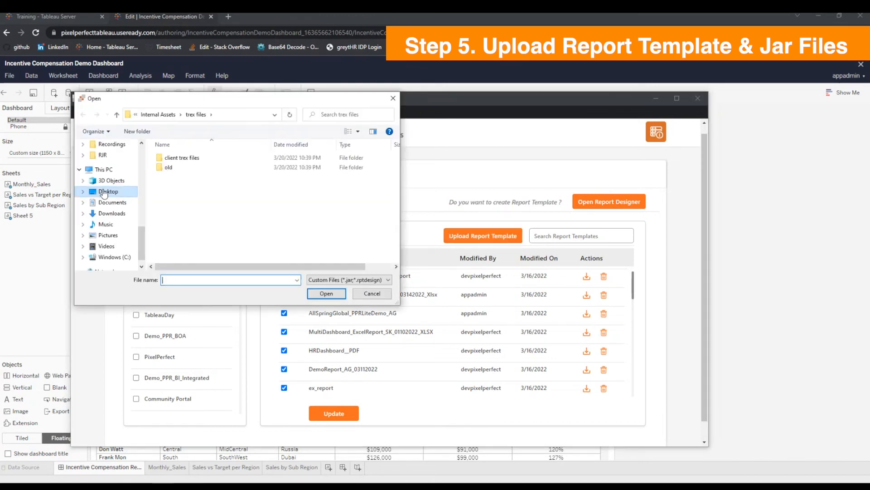
pyautogui.click(108, 192)
pyautogui.doubleClick(197, 157)
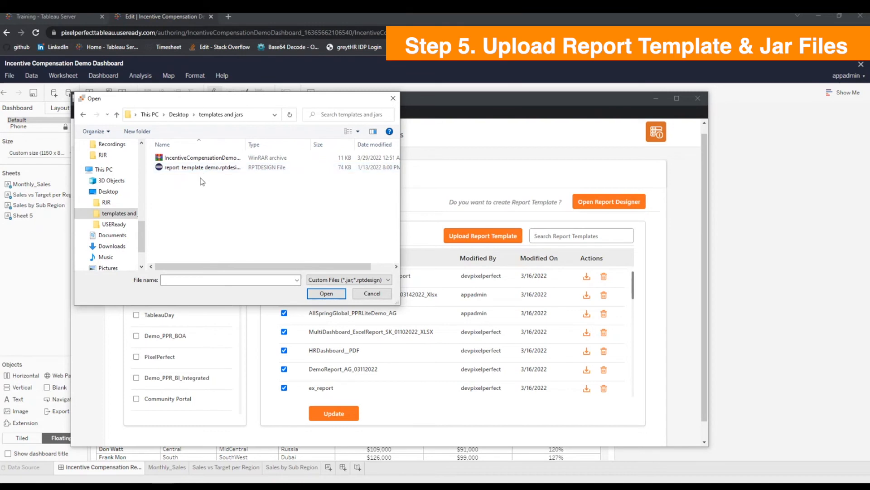
pyautogui.moveTo(203, 181); pyautogui.dragTo(212, 159)
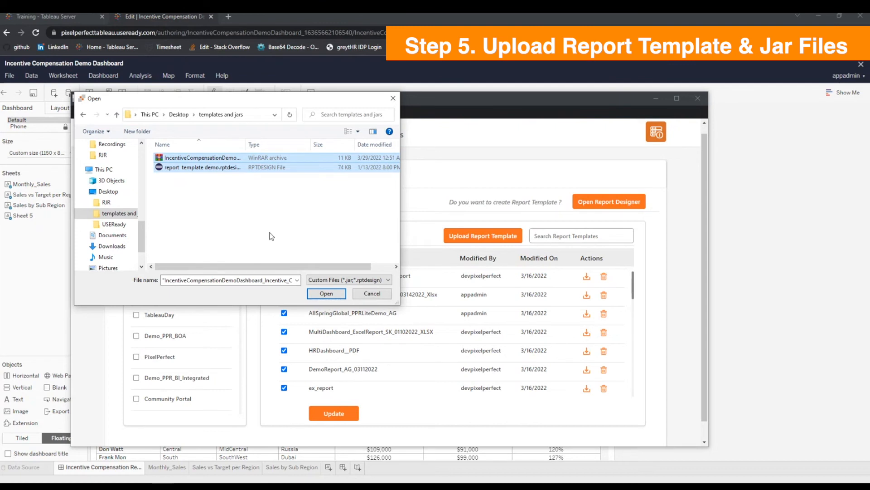
pyautogui.click(320, 293)
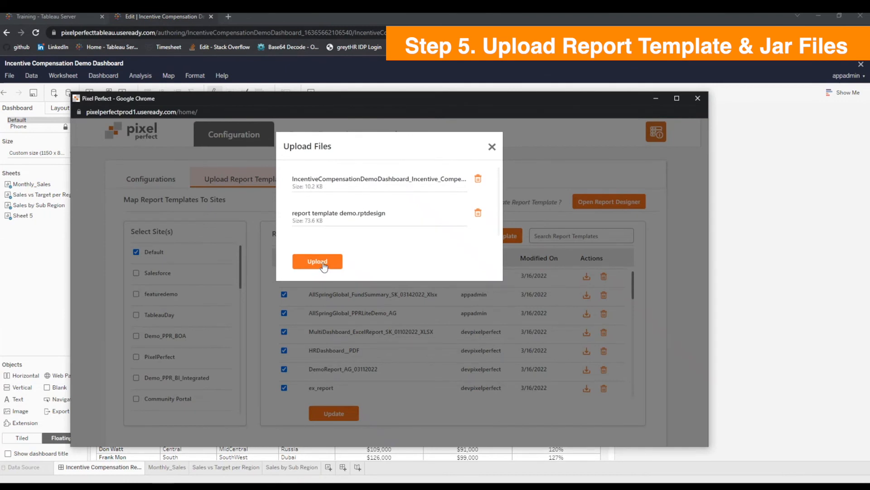
pyautogui.click(318, 261)
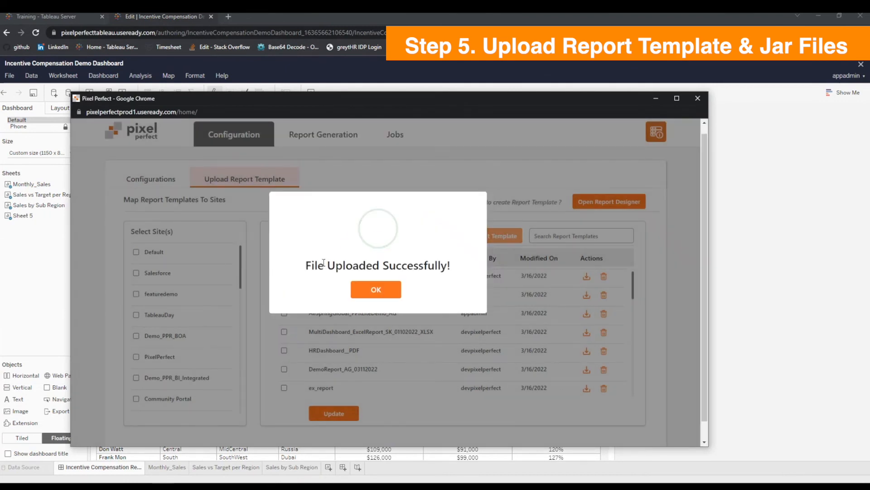
pyautogui.click(368, 289)
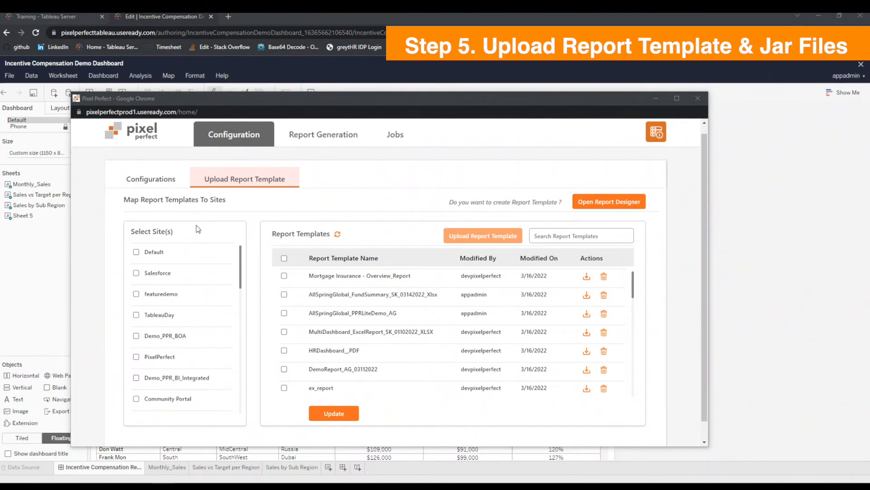
# Begin a template configuration with PDF as the exportable format and report template demo as the report template.
pyautogui.click(151, 184)
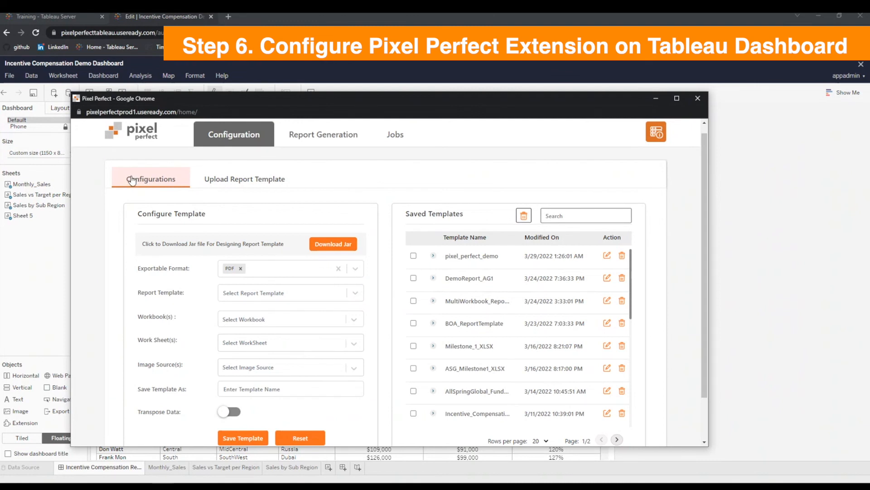
pyautogui.click(240, 268)
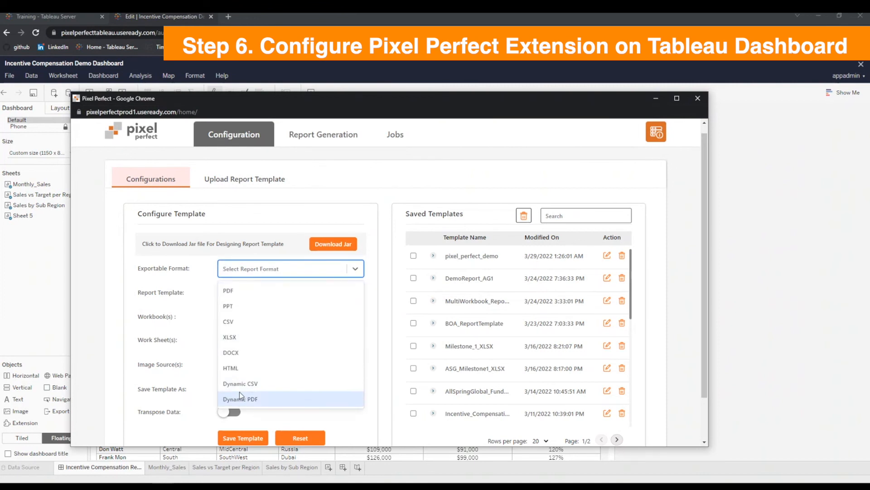
pyautogui.click(238, 291)
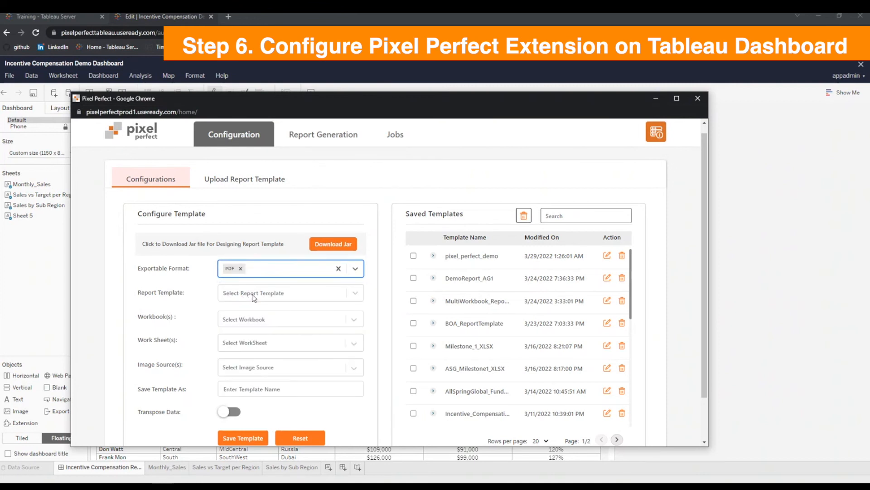
pyautogui.click(254, 297)
pyautogui.write('report te')
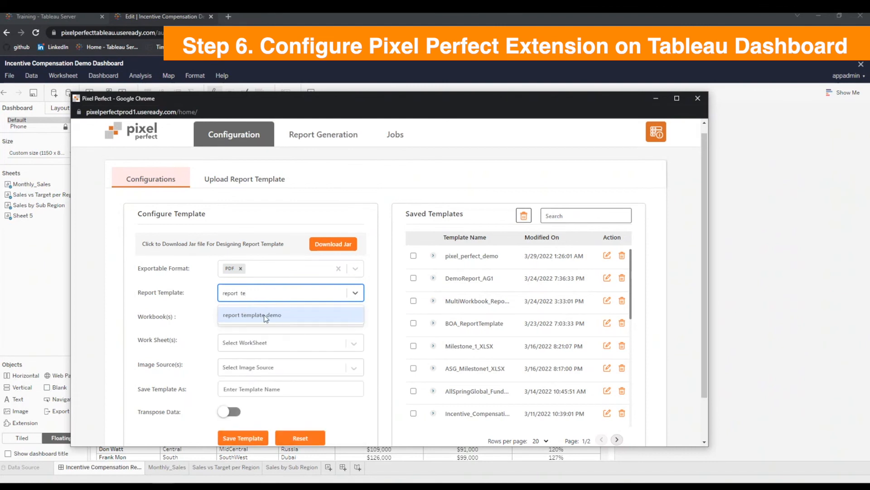
pyautogui.click(265, 316)
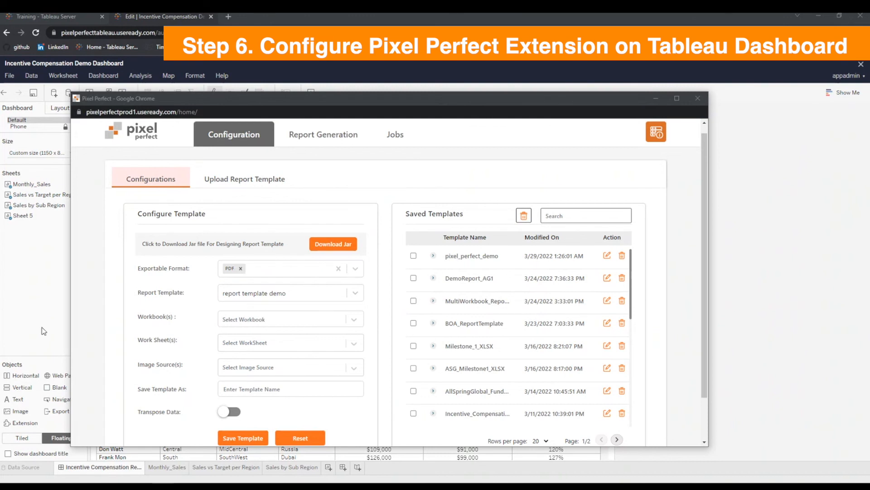
# Choose the Incentive Compensation Demo Dashboard workbook and its Monthly_Sales worksheet for the template configuration.
pyautogui.click(238, 322)
pyautogui.write('Incentive')
pyautogui.click(229, 437)
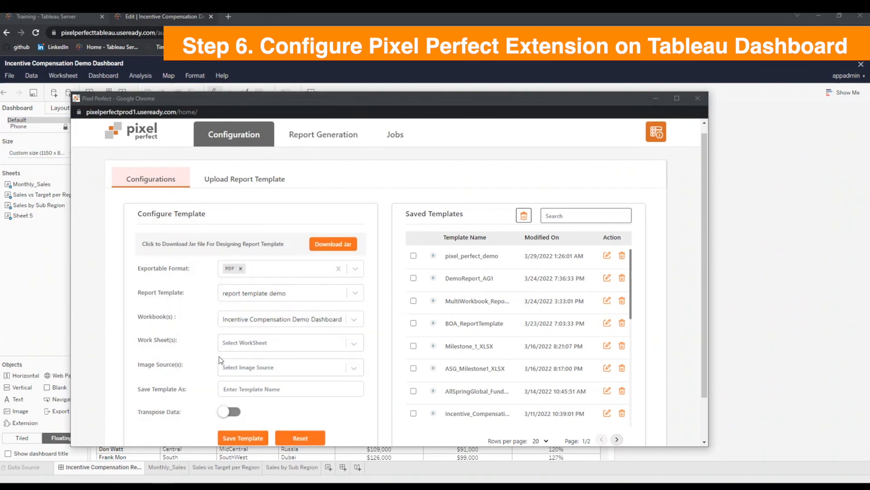
pyautogui.click(242, 340)
pyautogui.click(254, 380)
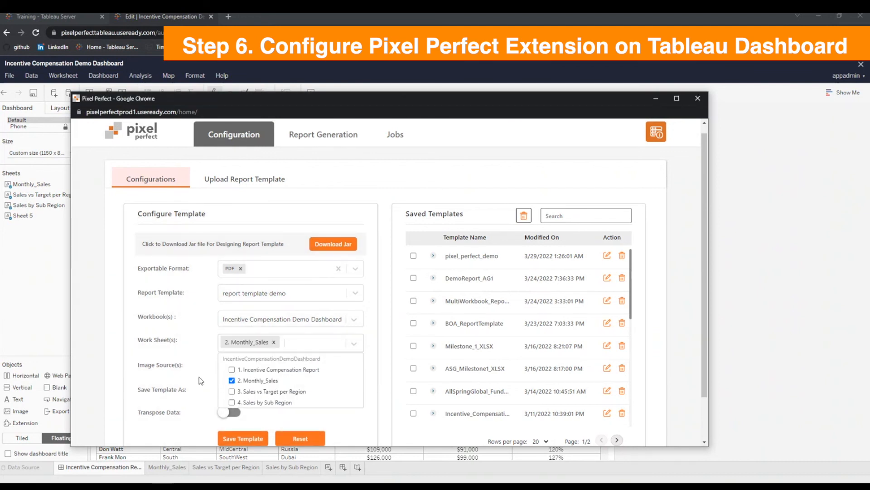
pyautogui.click(200, 377)
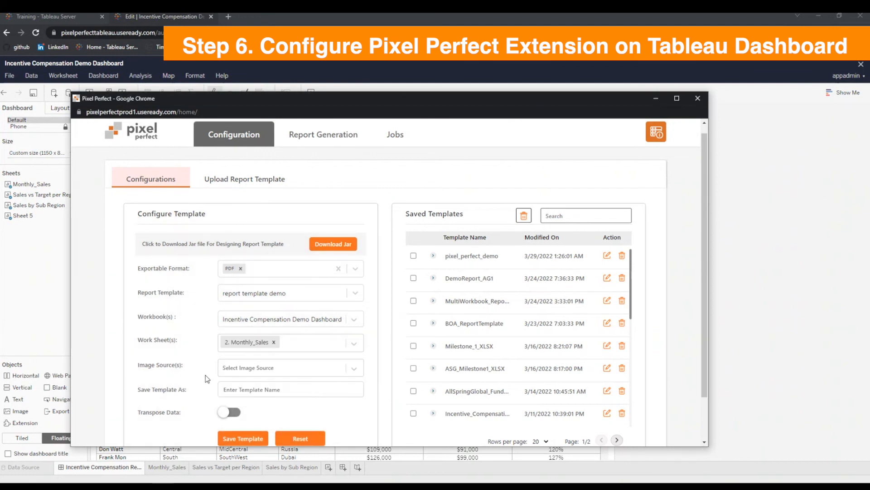
# Add Sales vs Target per Region and Sales by Sub Region as the configuration's image sources.
pyautogui.click(283, 366)
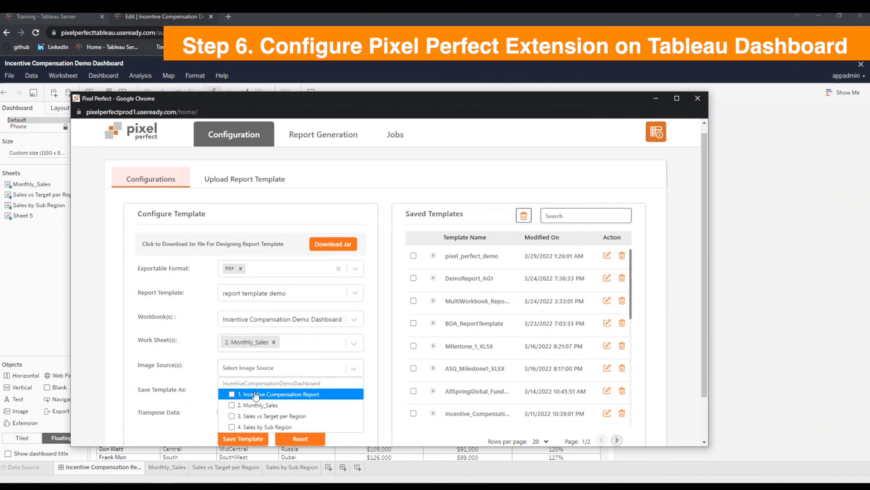
pyautogui.click(253, 420)
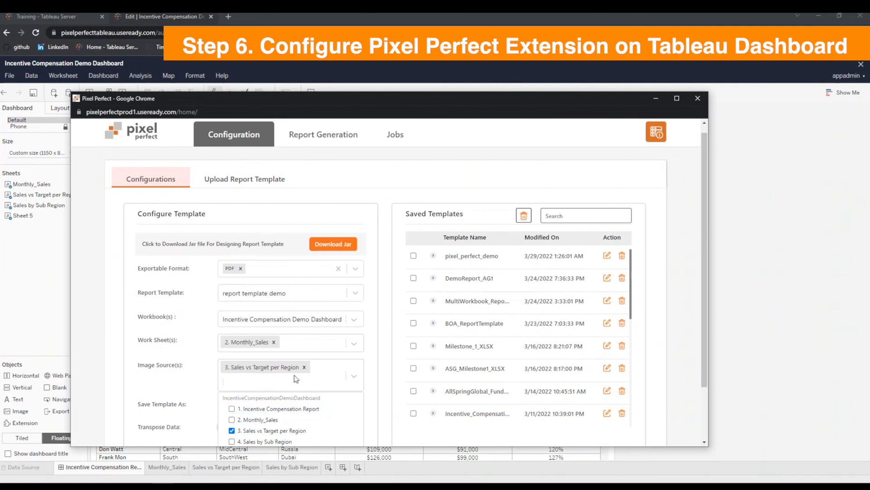
pyautogui.click(261, 443)
pyautogui.click(194, 385)
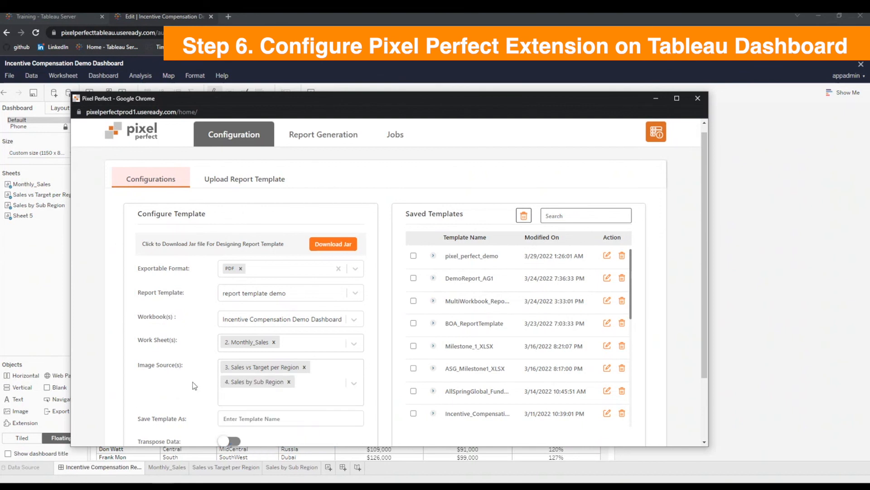
# Save the configuration as PDF_Demo_v1 with Transpose Data enabled and show its details among the saved templates.
pyautogui.scroll(-1, 367, 392)
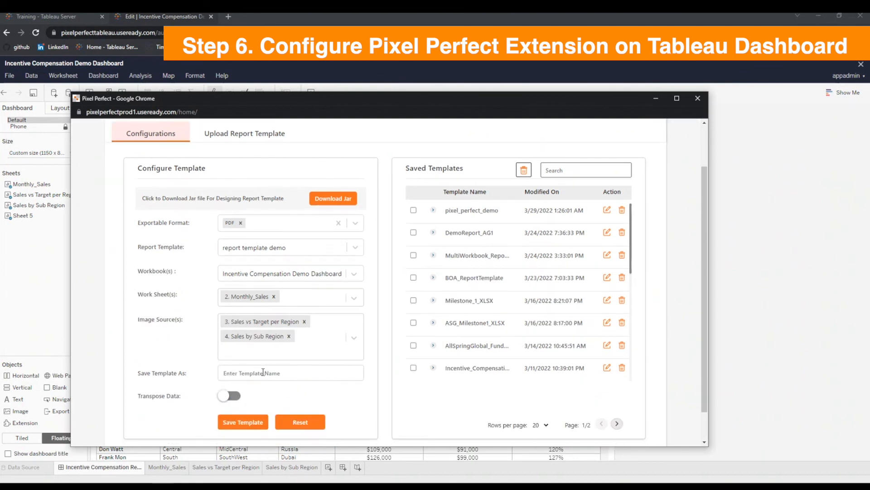
pyautogui.click(263, 372)
pyautogui.write('PDF_Demo')
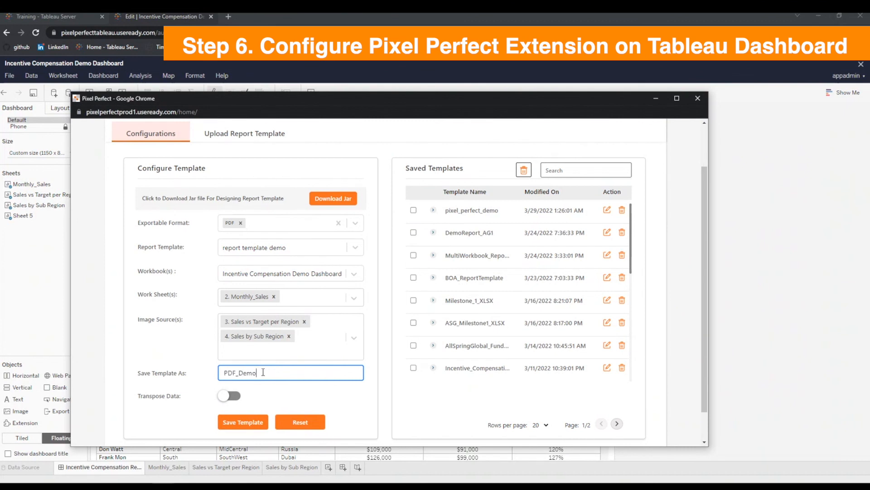
pyautogui.write('_v1')
pyautogui.click(232, 396)
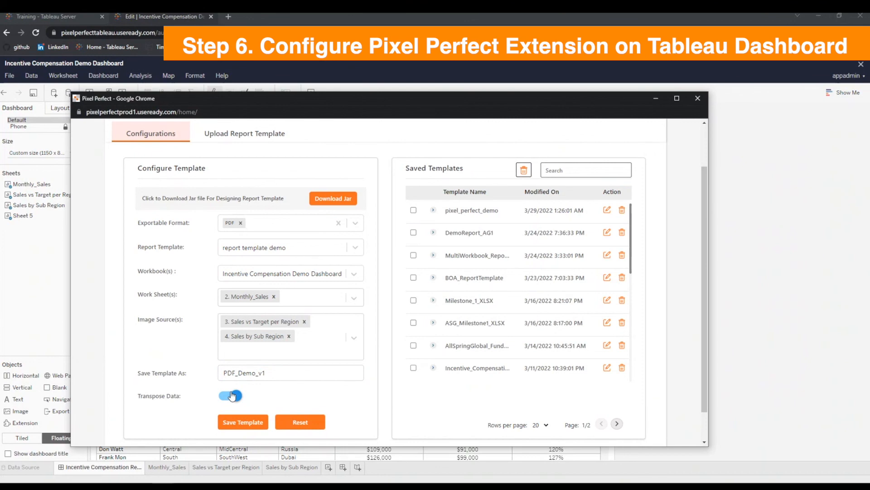
pyautogui.click(256, 420)
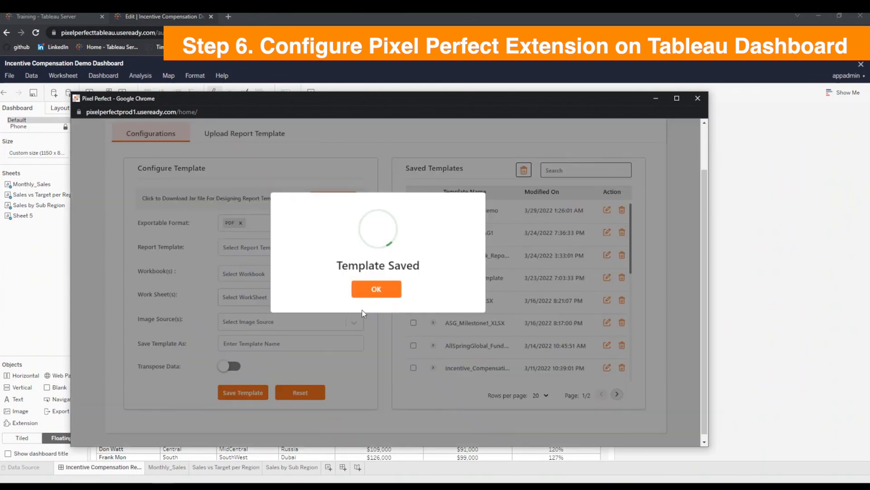
pyautogui.click(367, 293)
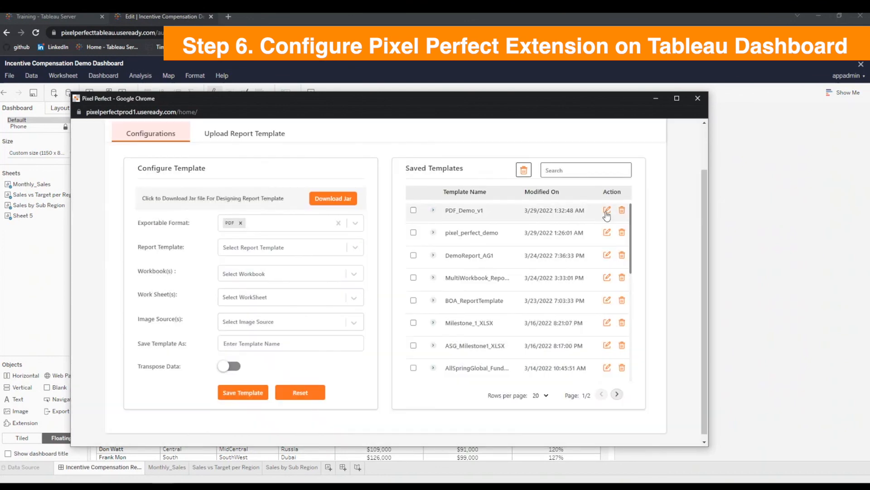
pyautogui.click(433, 211)
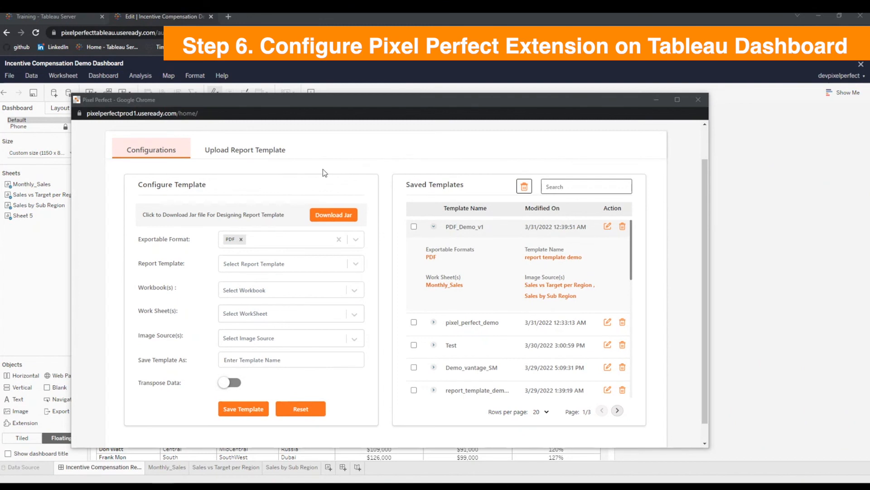
# Assign the PDF_Demo_v1 configuration with PDF format to on-demand report generation, save the settings and close the extension window.
pyautogui.scroll(1, 325, 173)
pyautogui.click(327, 146)
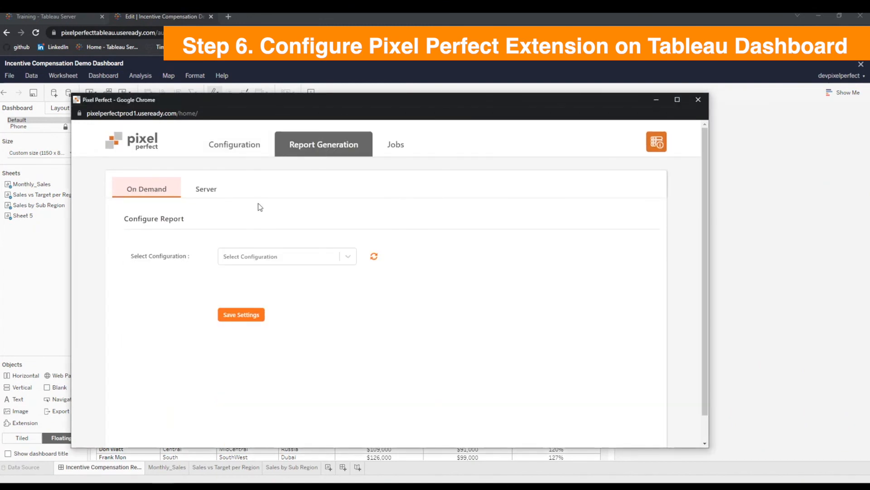
pyautogui.click(252, 259)
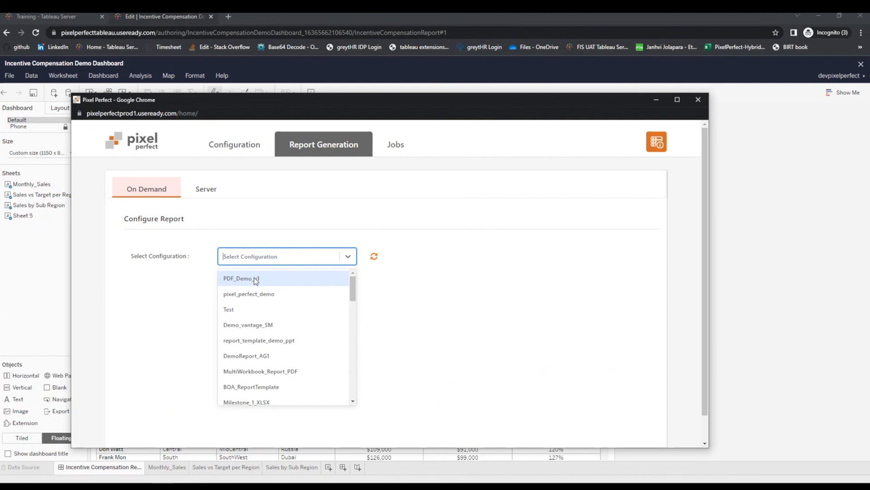
pyautogui.click(255, 280)
pyautogui.click(221, 292)
pyautogui.click(242, 318)
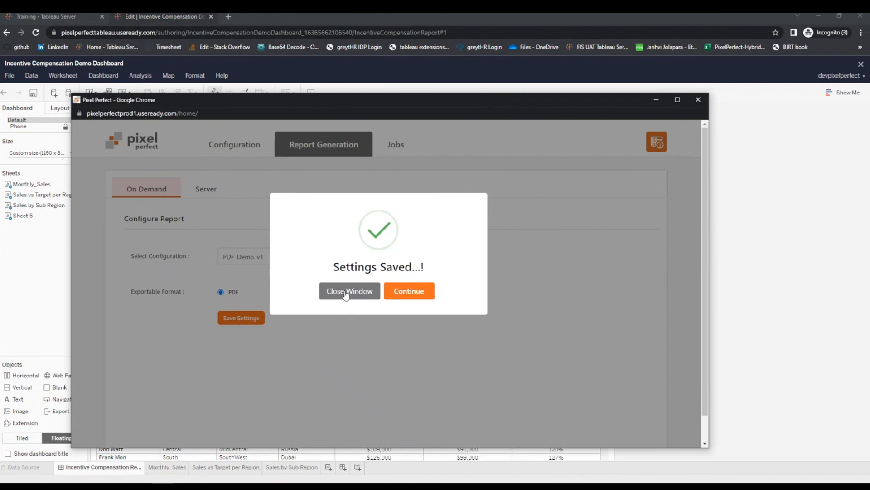
pyautogui.click(346, 292)
# Generate the PDF report from the Tableau dashboard and review its charts, sales table, headers and footers.
pyautogui.moveTo(429, 277)
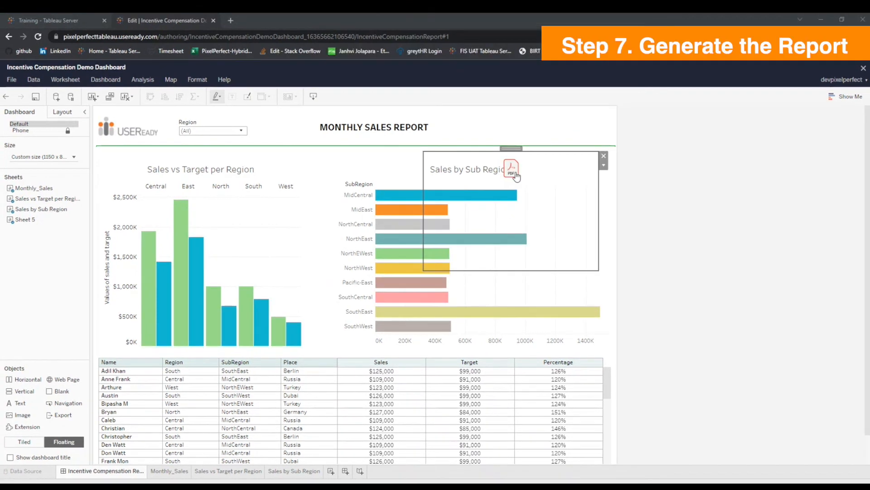
pyautogui.click(510, 166)
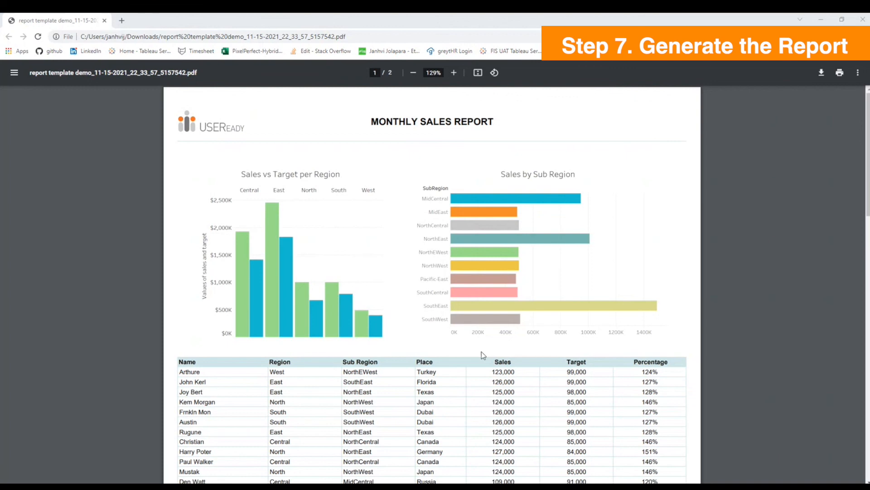
pyautogui.scroll(-10, 482, 352)
pyautogui.scroll(10, 463, 369)
pyautogui.scroll(-3, 365, 279)
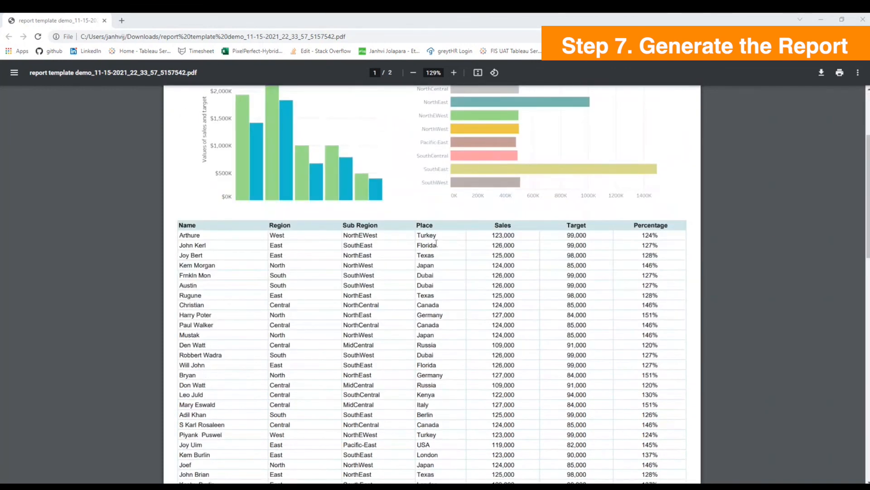
pyautogui.scroll(-15, 438, 363)
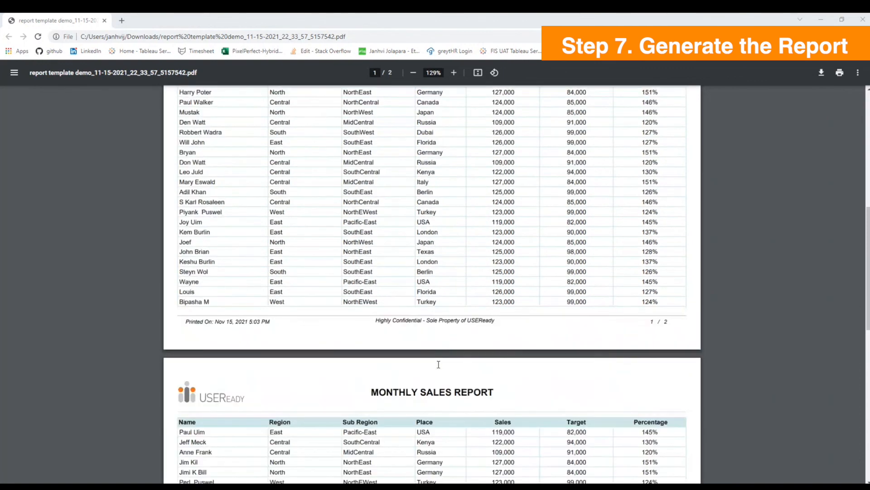